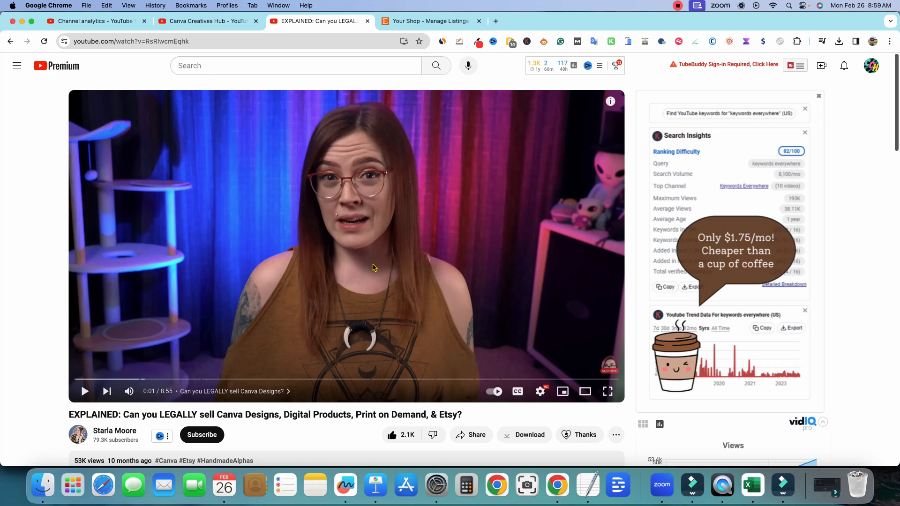
- Switch to the Canva Creatives Hub channel page and look through its featured and recent videos
click(231, 22)
scroll(502, 291, down, 5)
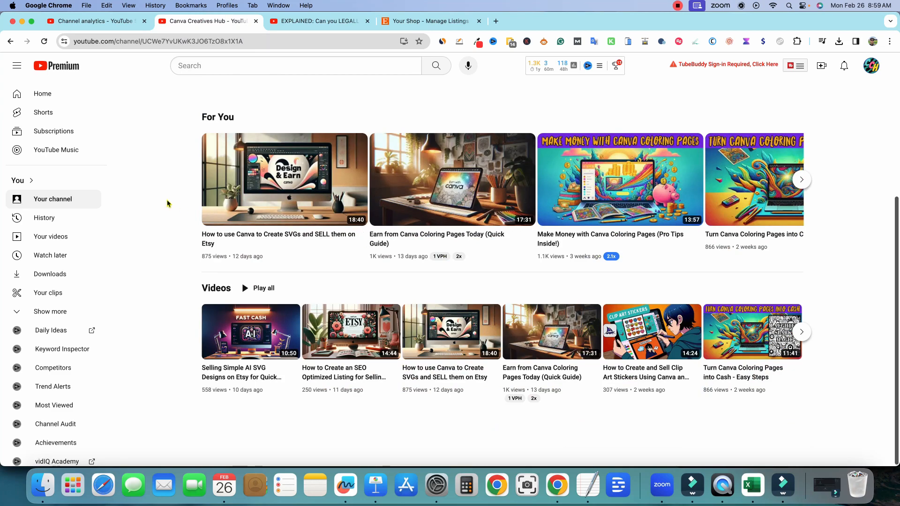
scroll(167, 203, up, 5)
scroll(168, 203, down, 5)
scroll(234, 213, up, 1)
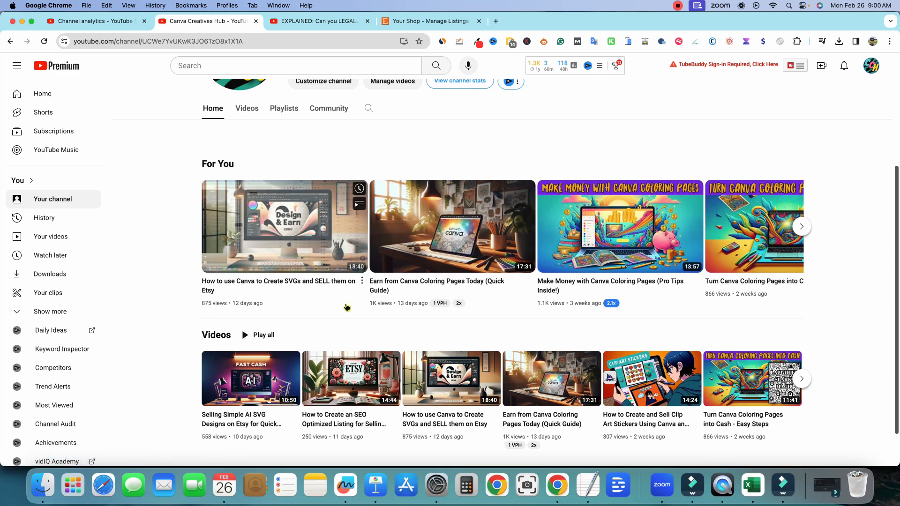
scroll(346, 306, up, 2)
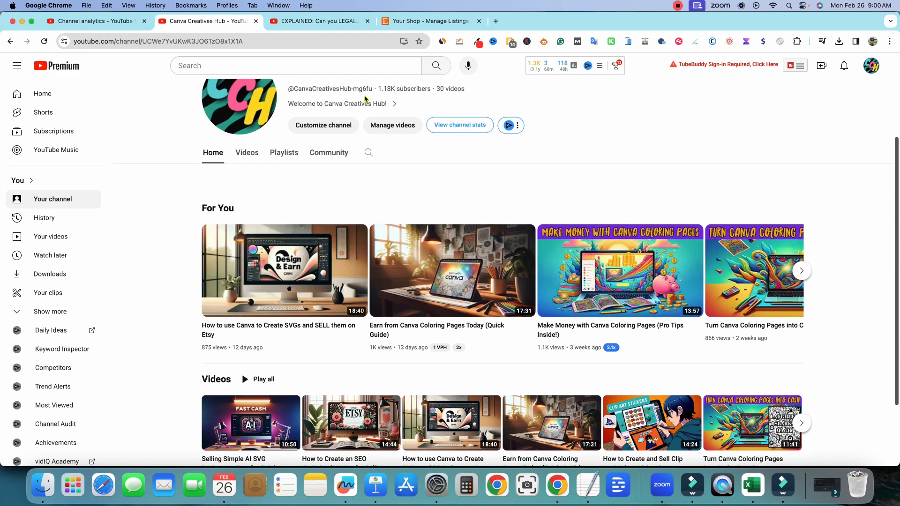
- Switch to the video on legally selling Canva designs and look over its title and description
click(322, 21)
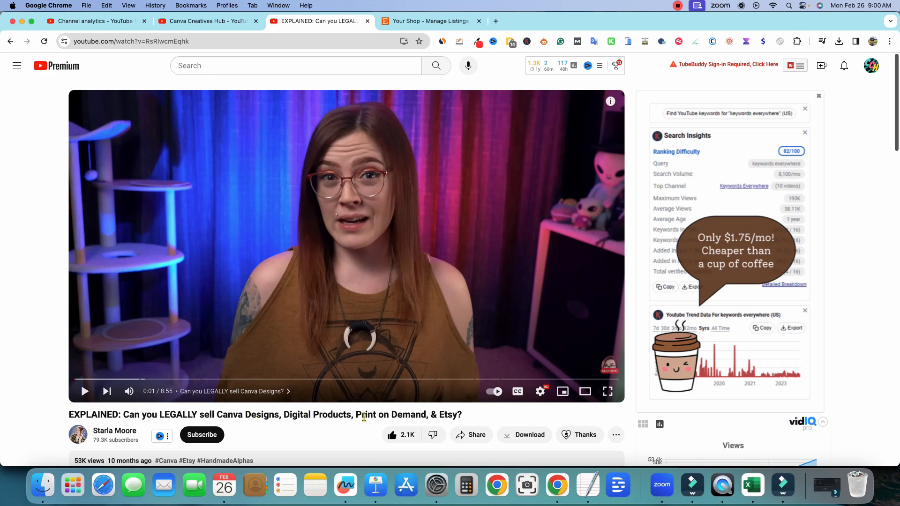
scroll(315, 294, down, 3)
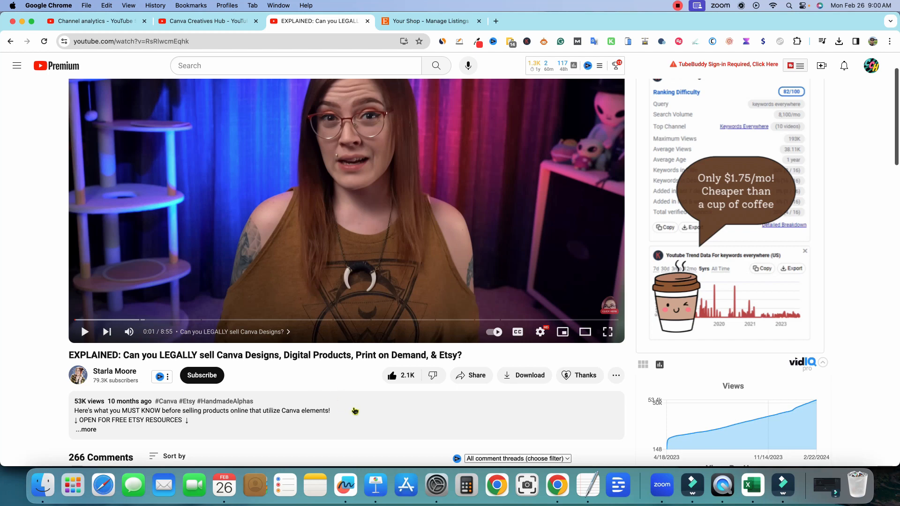
scroll(355, 411, down, 1)
scroll(351, 409, up, 3)
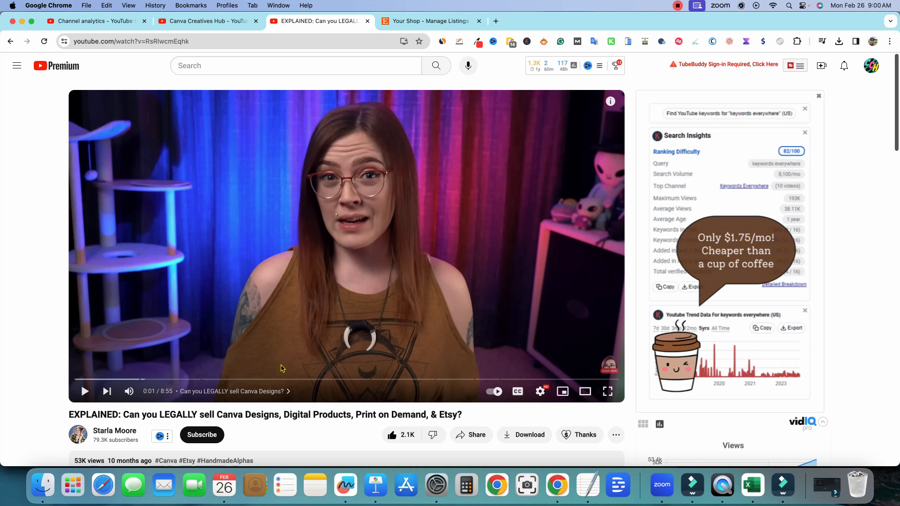
scroll(282, 368, down, 1)
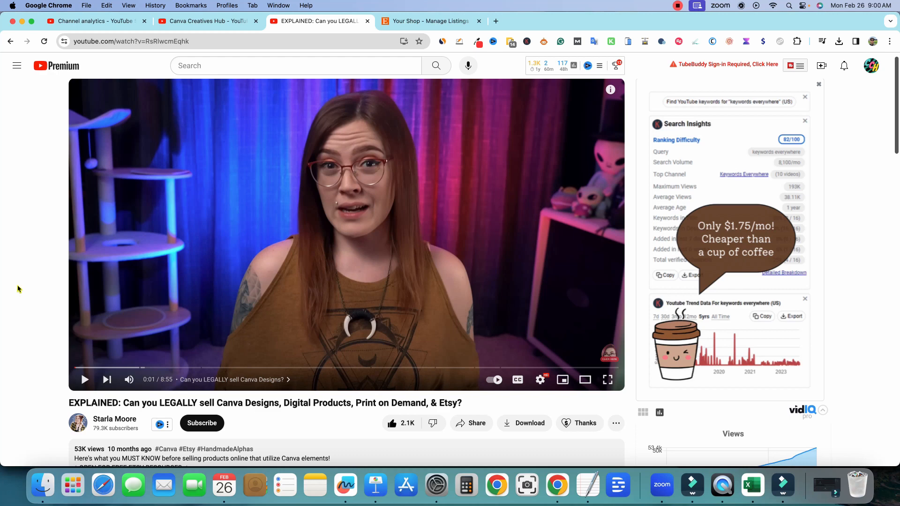
- Read the pinned comment and viewer comments under the Canva licensing video, and return to the player
scroll(56, 304, down, 5)
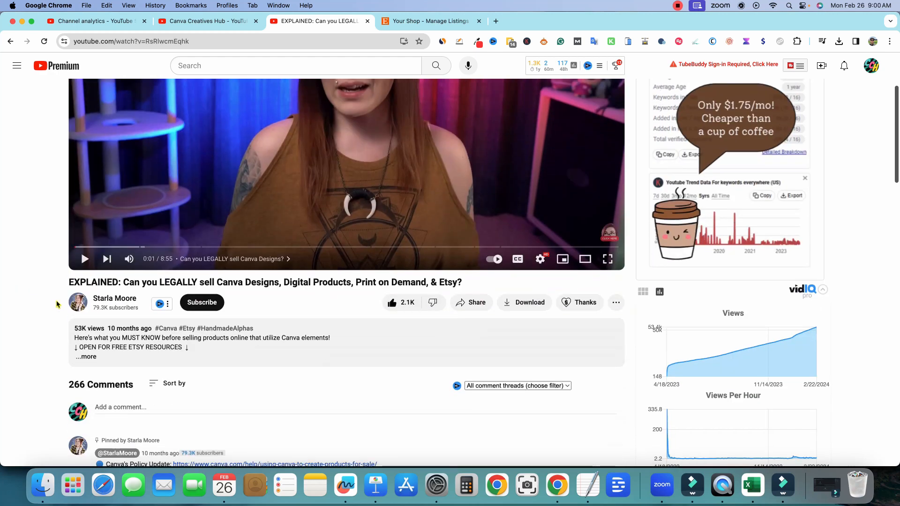
scroll(56, 304, down, 1)
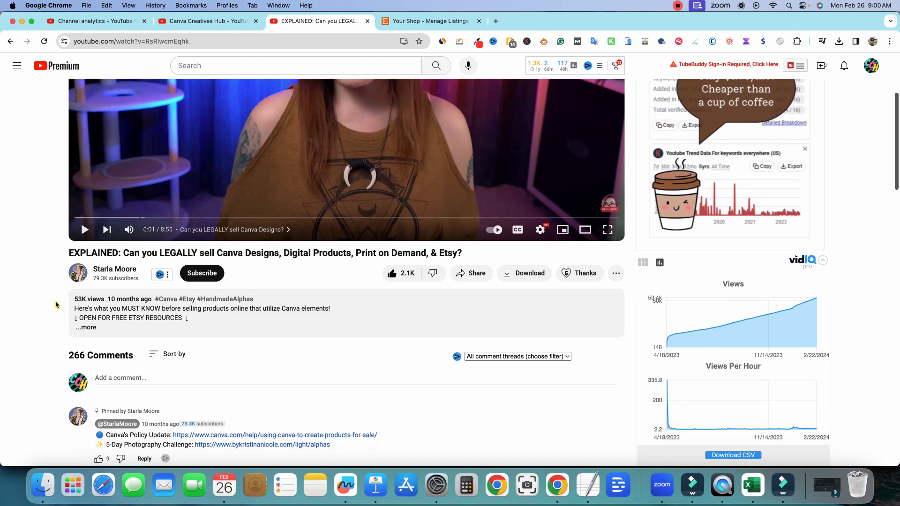
scroll(56, 305, down, 1)
scroll(56, 305, down, 1)
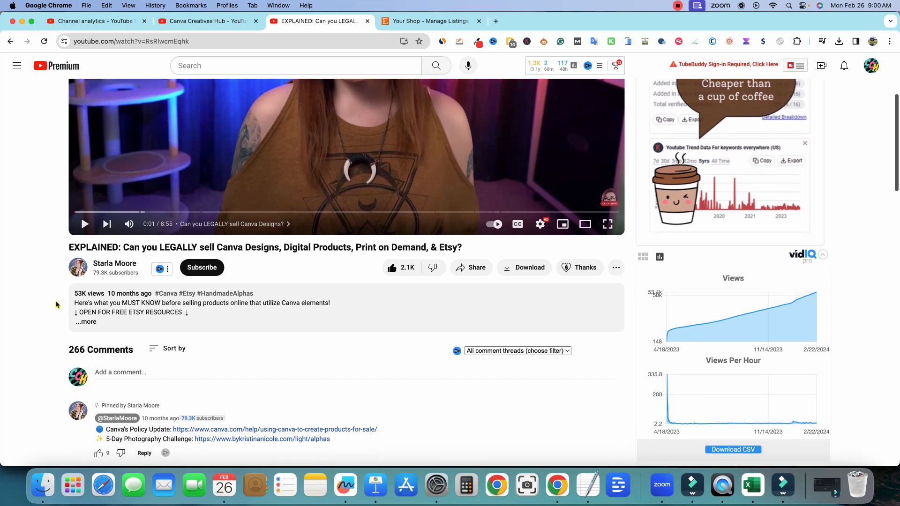
scroll(39, 311, down, 5)
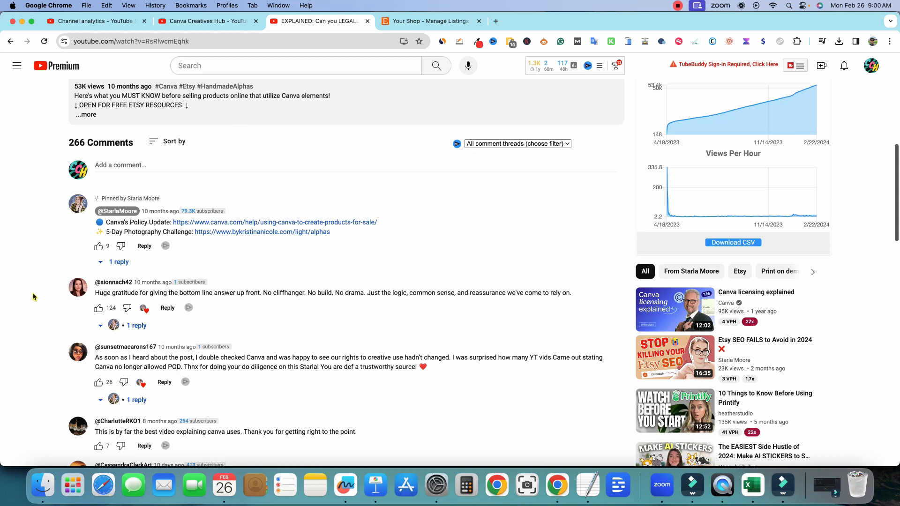
scroll(46, 300, up, 1)
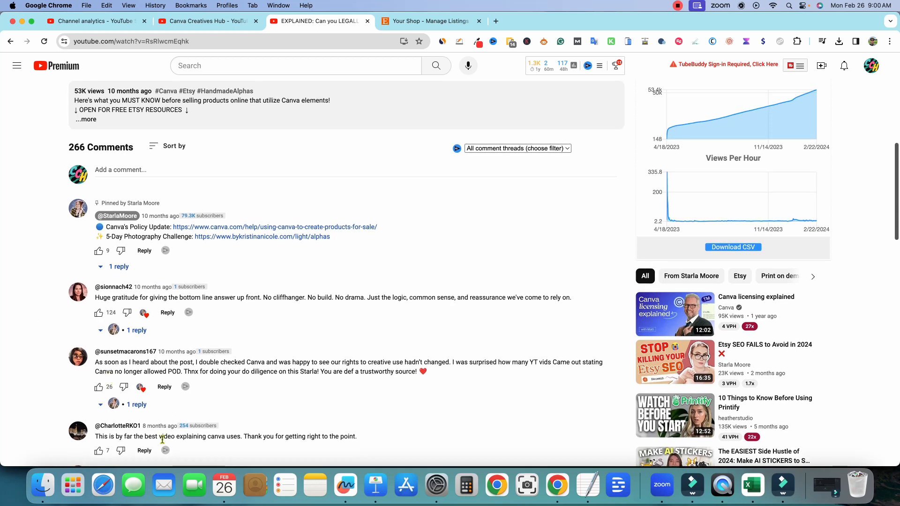
scroll(21, 311, up, 2)
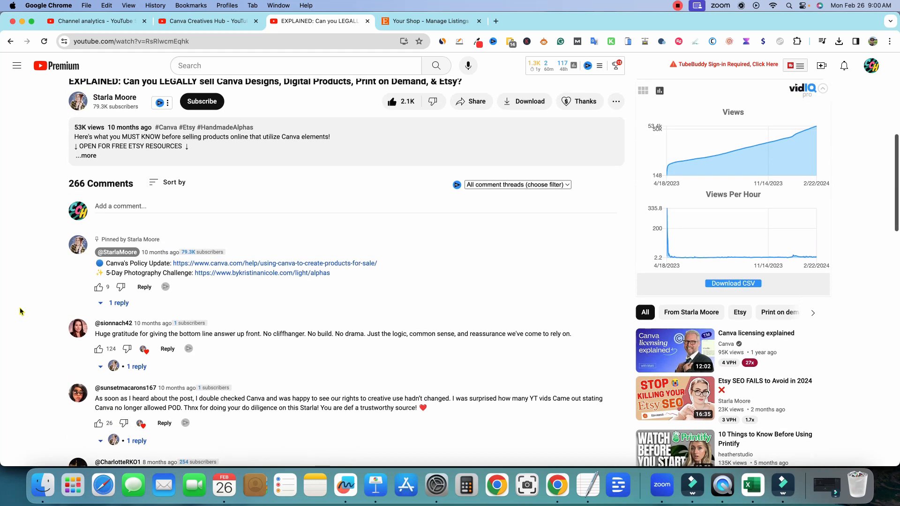
scroll(21, 311, up, 8)
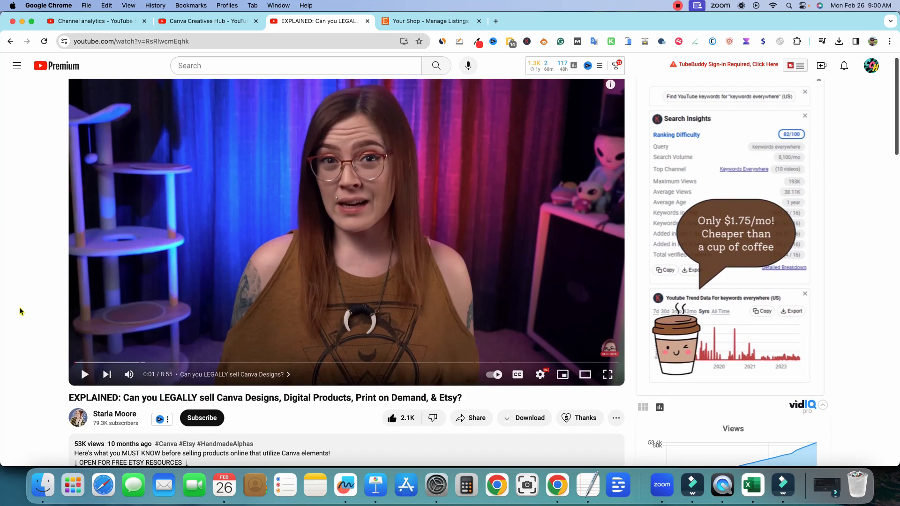
scroll(21, 312, up, 1)
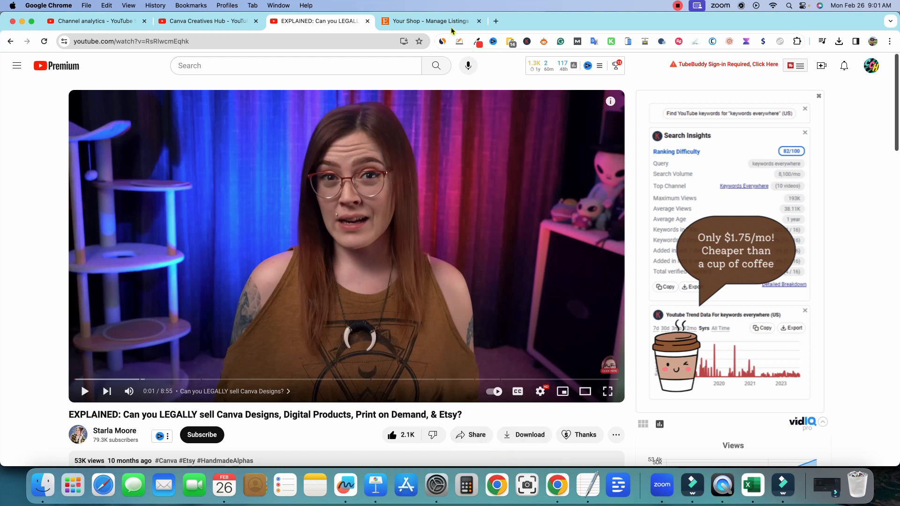
- View the Etsy shop's listings, check the Canva Creatives Hub channel videos, and return to the listings
click(434, 21)
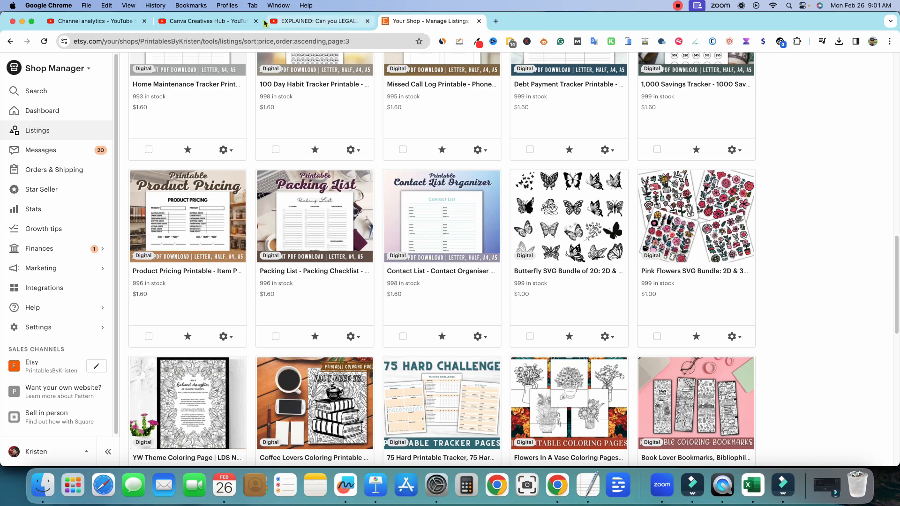
click(225, 21)
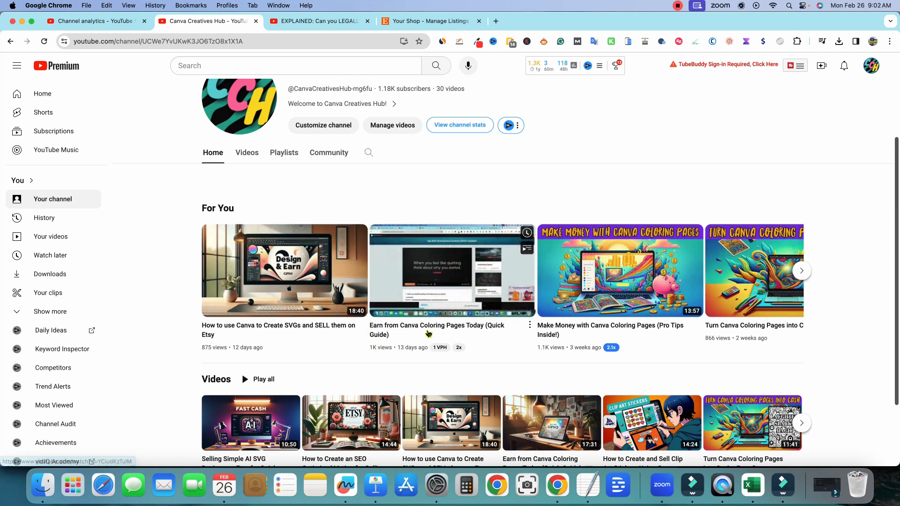
click(417, 22)
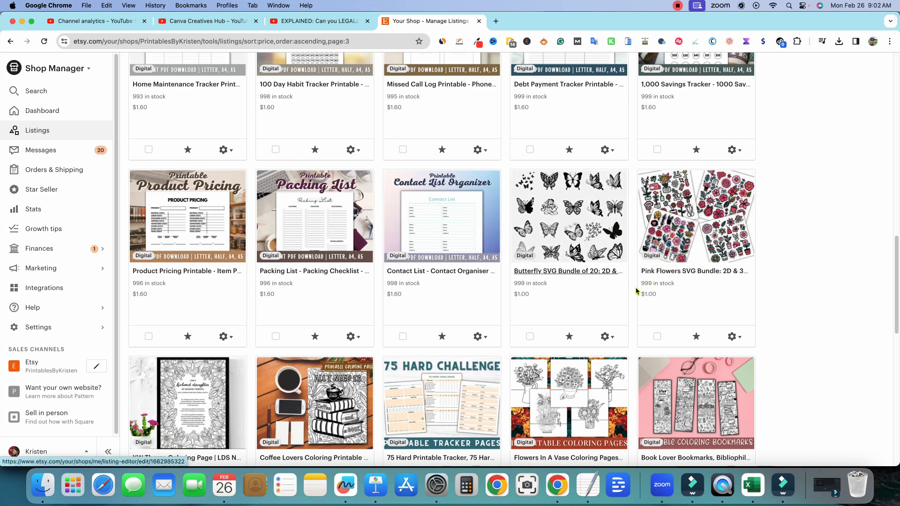
- Open the stats for the Pink Flowers SVG Bundle listing and review its visits, sales, social media and favorites data
click(742, 338)
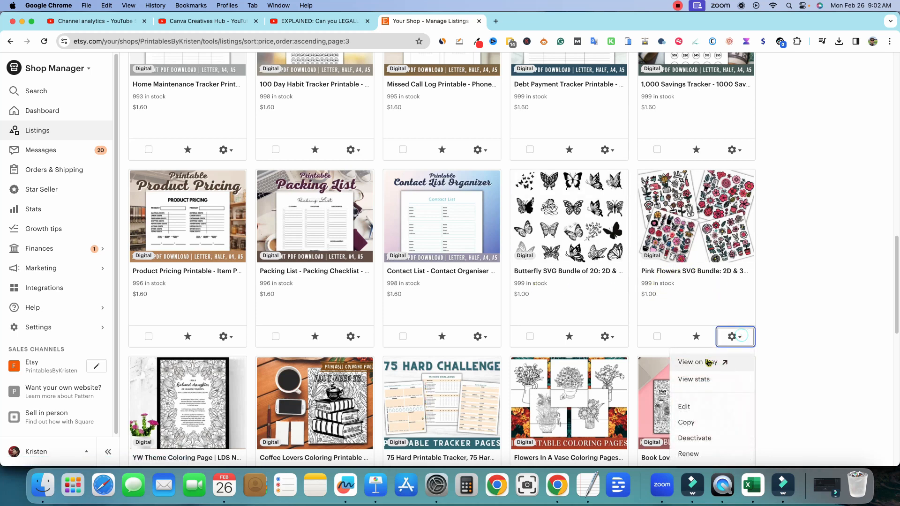
click(704, 380)
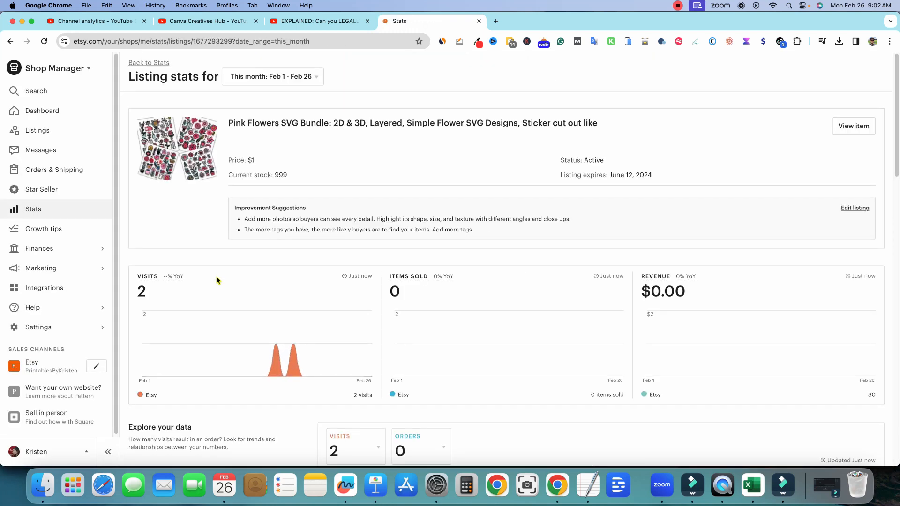
scroll(305, 313, down, 10)
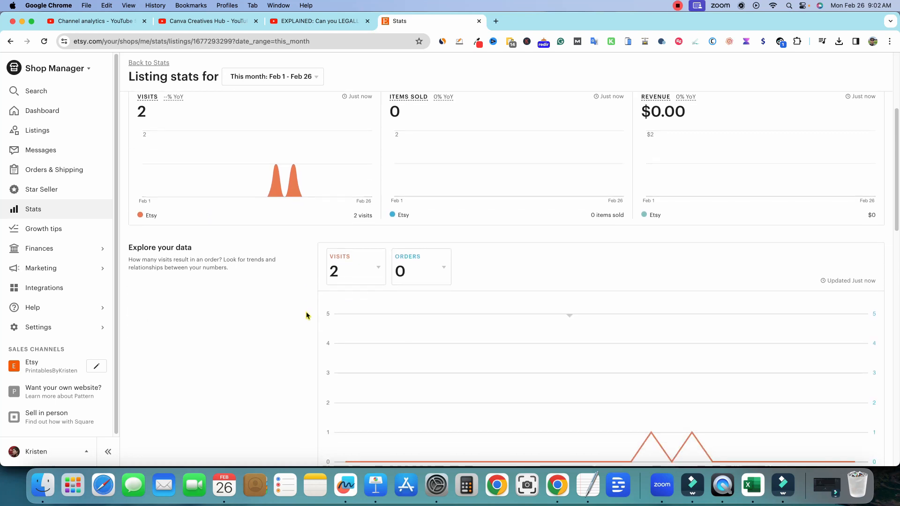
scroll(375, 305, down, 5)
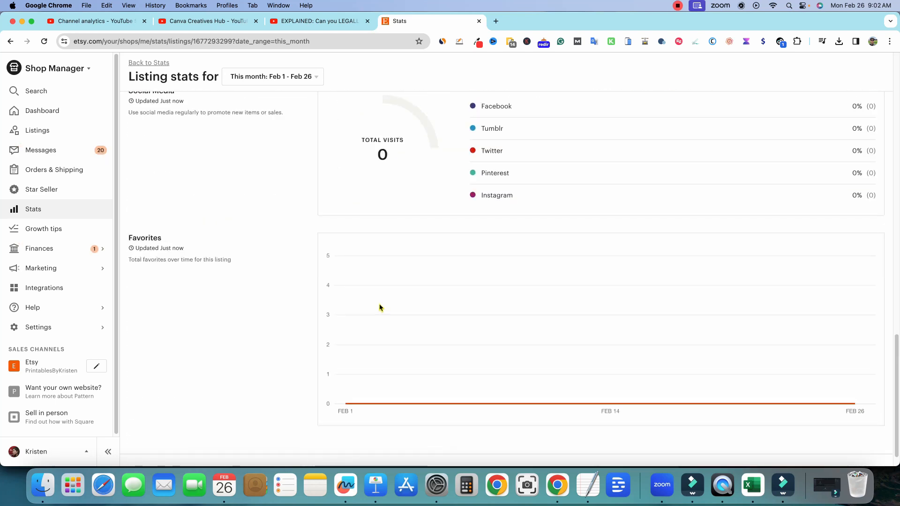
scroll(380, 307, up, 15)
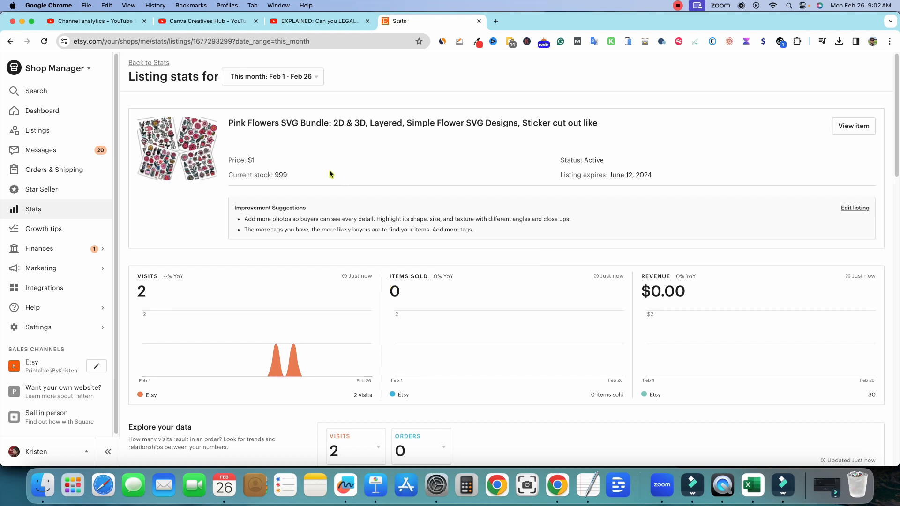
- Copy "Pink Flowers SVG" from the listing title and search Google for it in a new browser tab
drag(230, 123, 299, 124)
key(super+c)
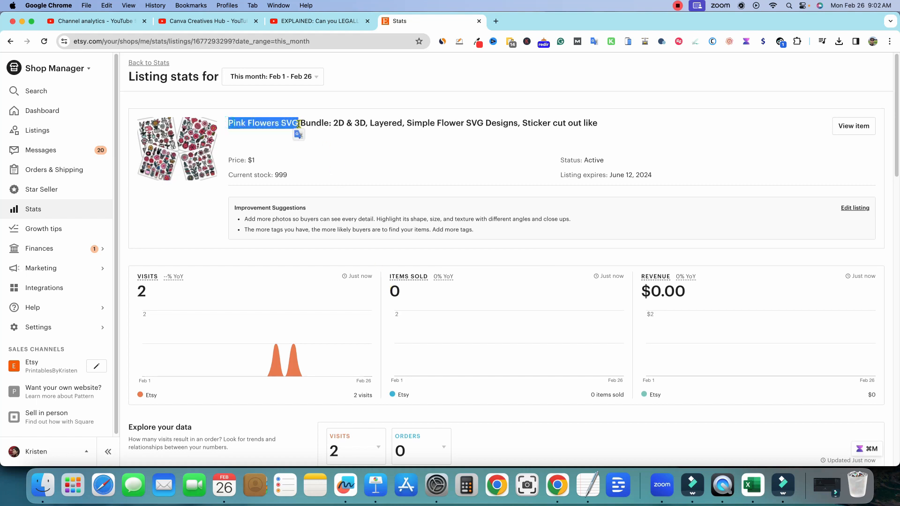
click(501, 21)
key(super+v)
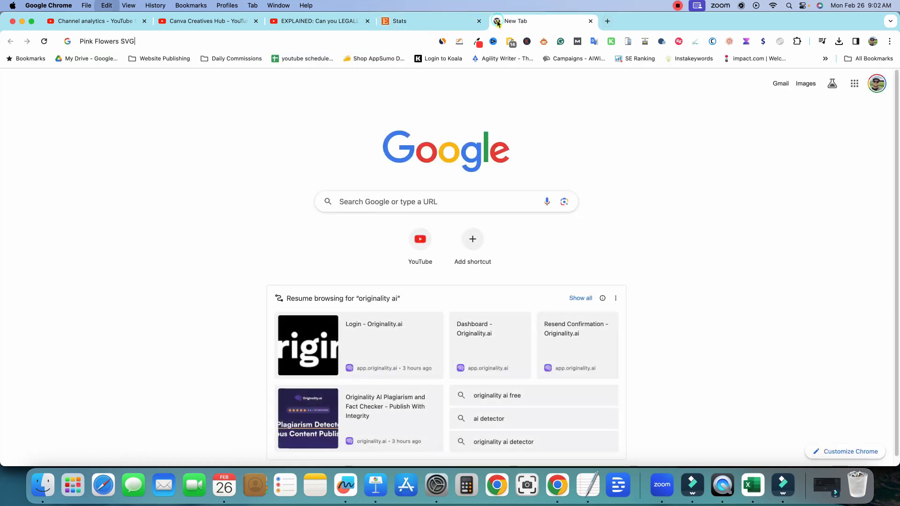
key(Return)
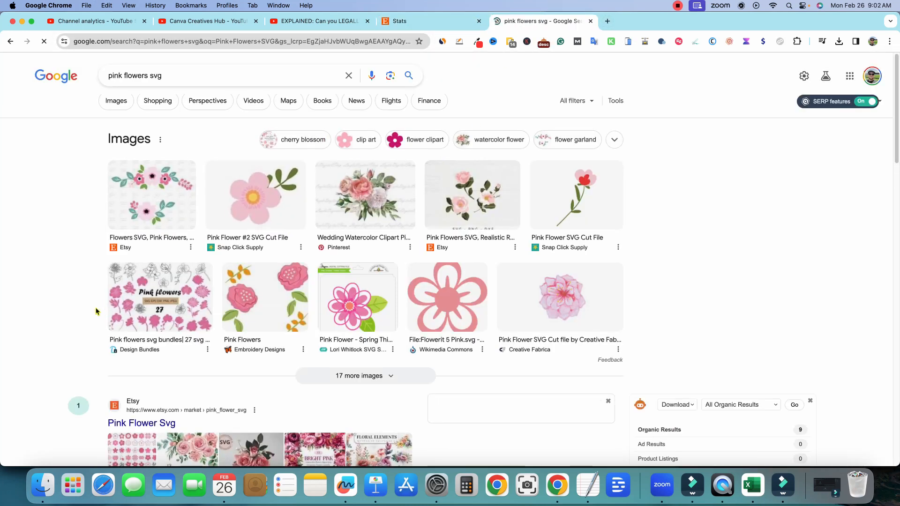
- Review the Google results for pink flowers svg and open Etsy's Pink Flowers Svg market page
scroll(43, 311, down, 5)
scroll(42, 311, down, 4)
scroll(141, 263, up, 2)
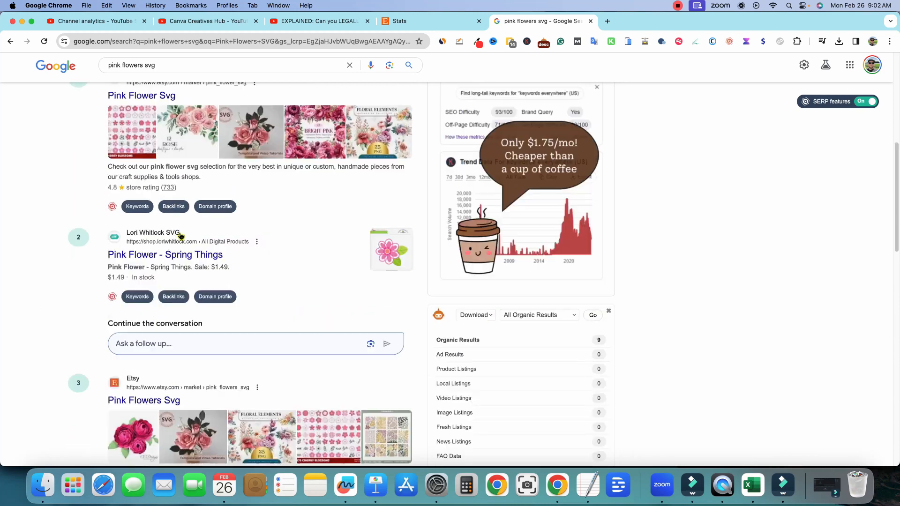
scroll(191, 269, down, 2)
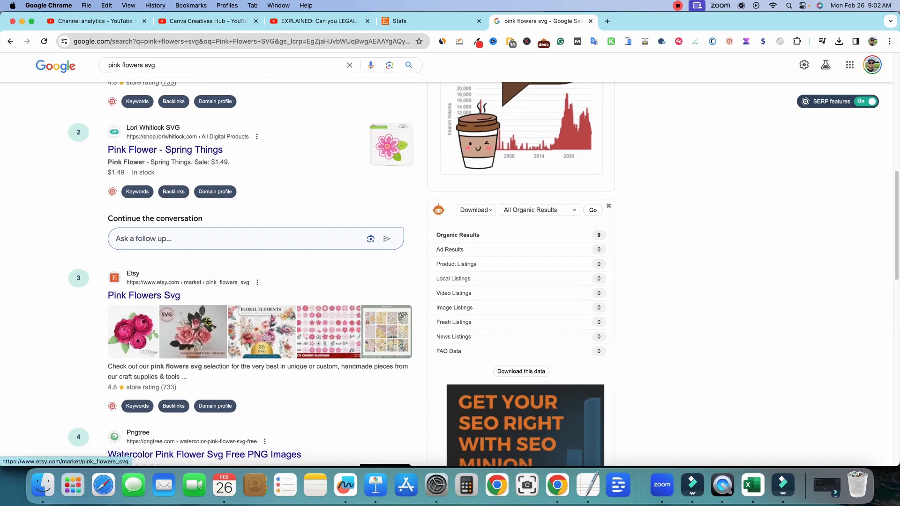
scroll(383, 314, down, 15)
scroll(383, 314, down, 4)
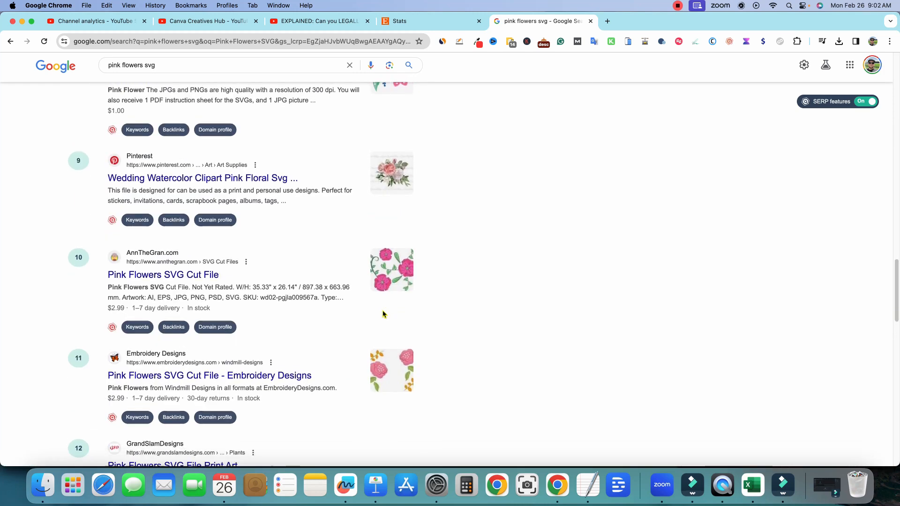
scroll(384, 313, up, 18)
scroll(206, 300, down, 1)
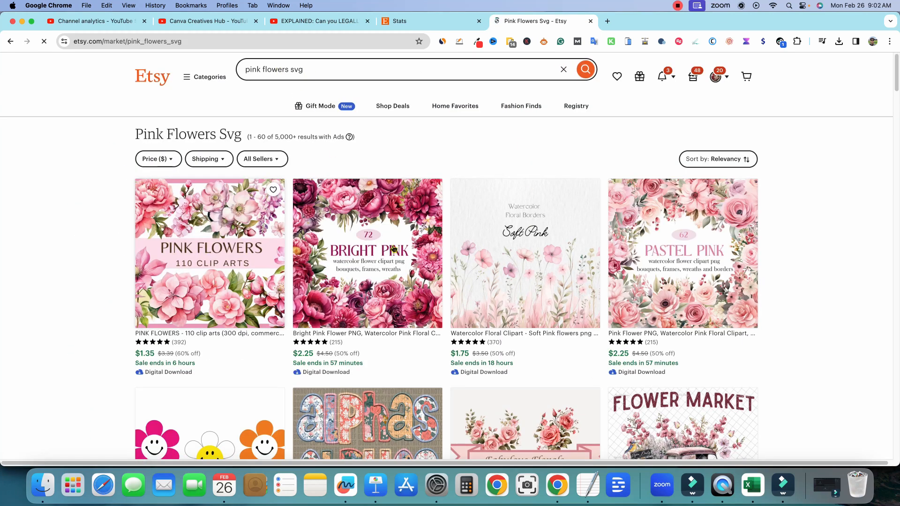
- Browse the competing Pink Flowers Svg products on Etsy, examining their designs, prices and review counts
scroll(663, 319, down, 4)
scroll(663, 319, up, 4)
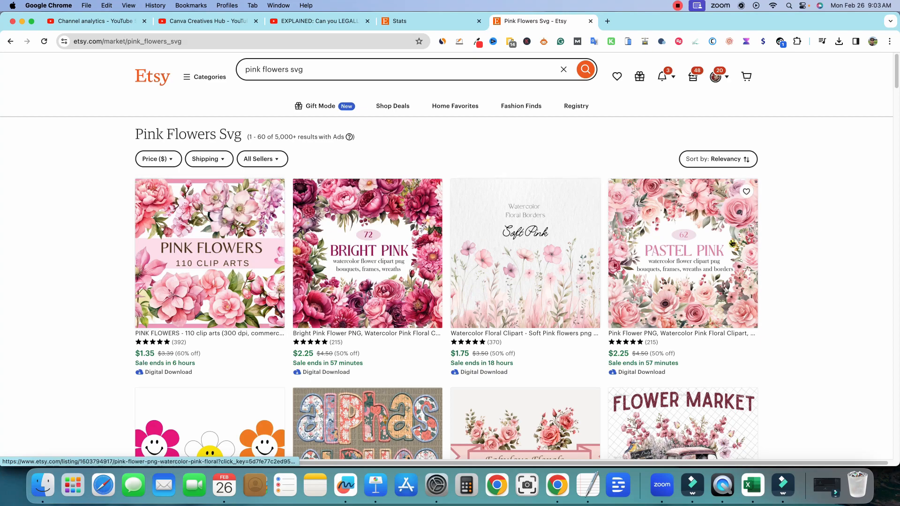
scroll(832, 309, down, 2)
scroll(831, 311, down, 5)
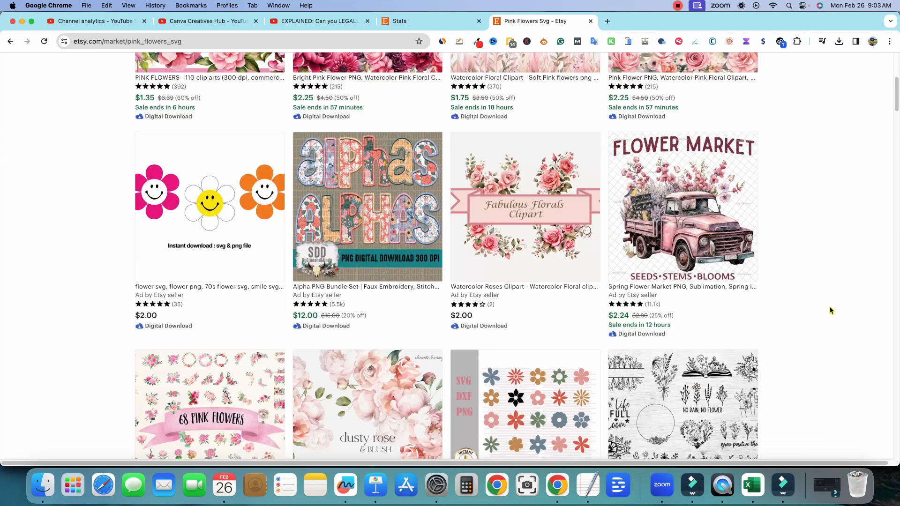
scroll(827, 332, down, 6)
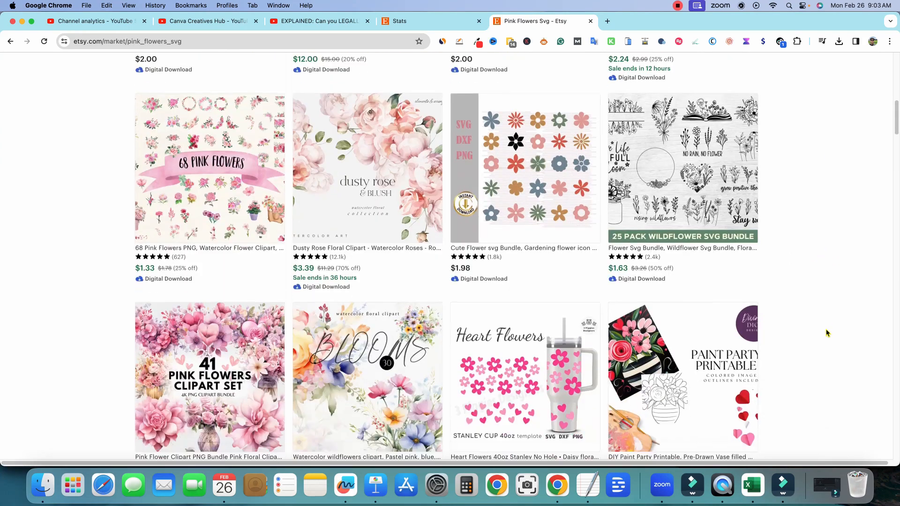
scroll(826, 332, up, 1)
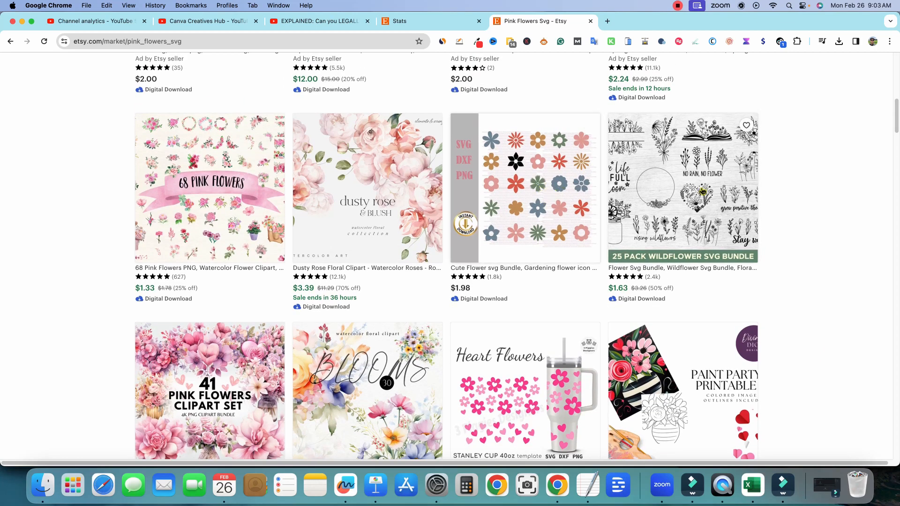
scroll(820, 318, down, 8)
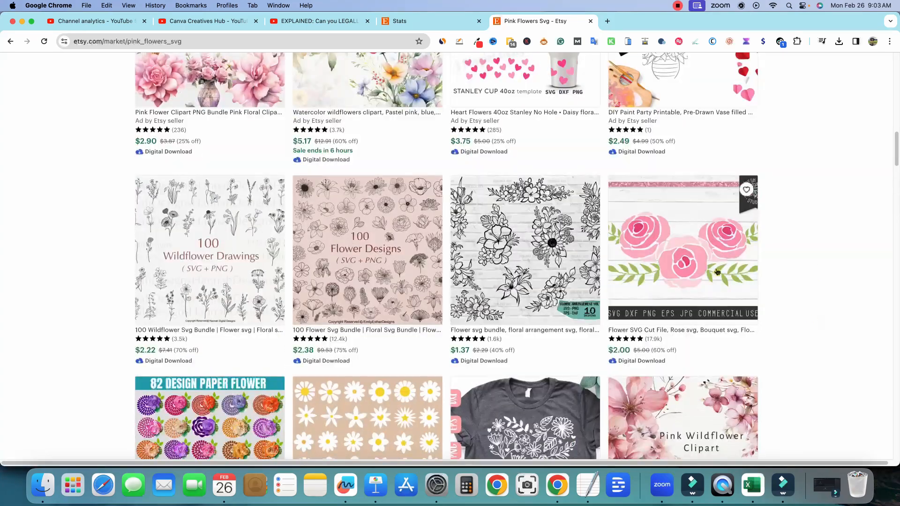
- Go to page 5 of Etsy's Pink Flowers Svg results and check the range and total count beside the heading
scroll(780, 278, down, 8)
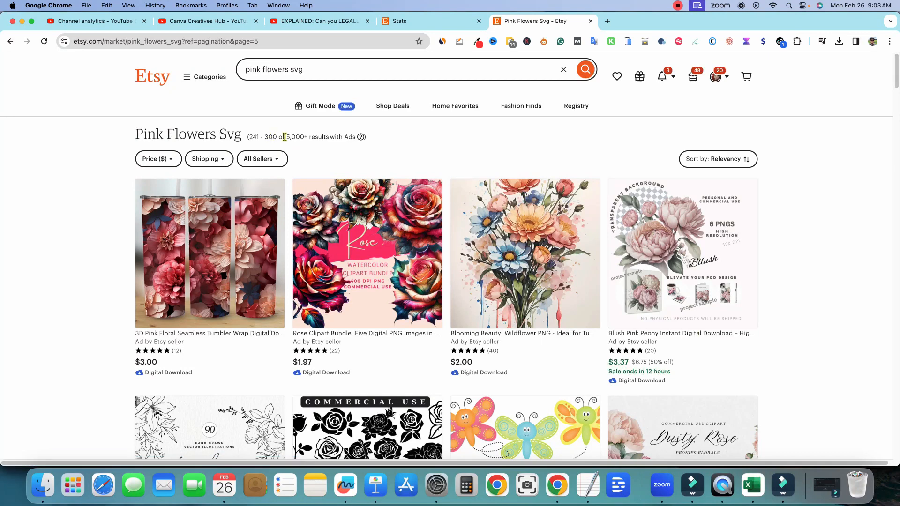
drag(297, 136, 246, 139)
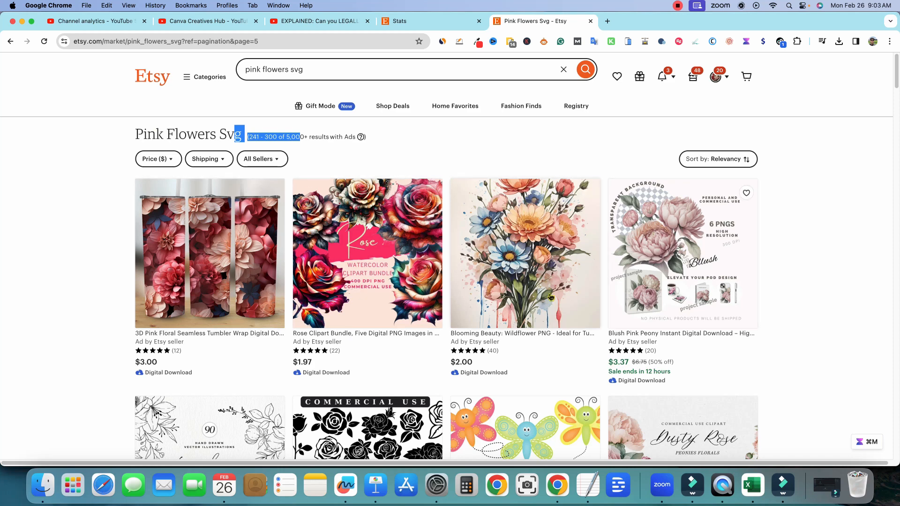
click(315, 142)
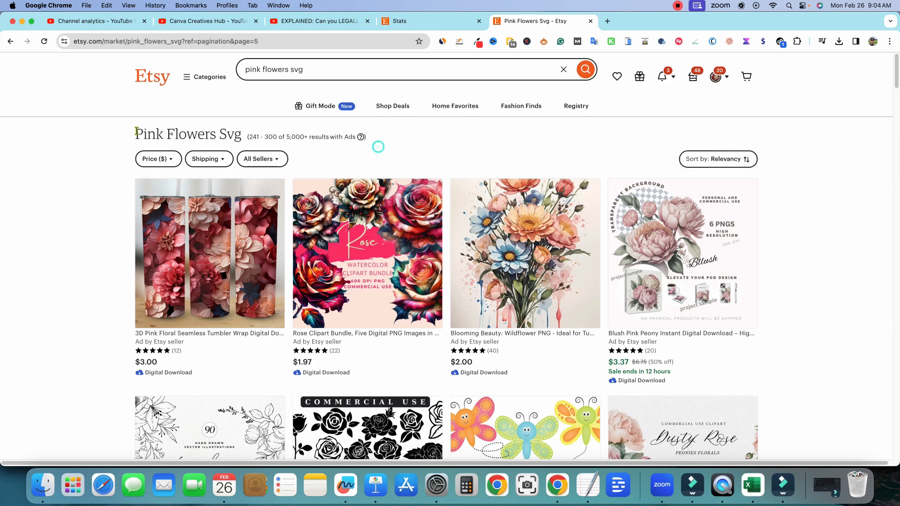
drag(136, 134, 258, 137)
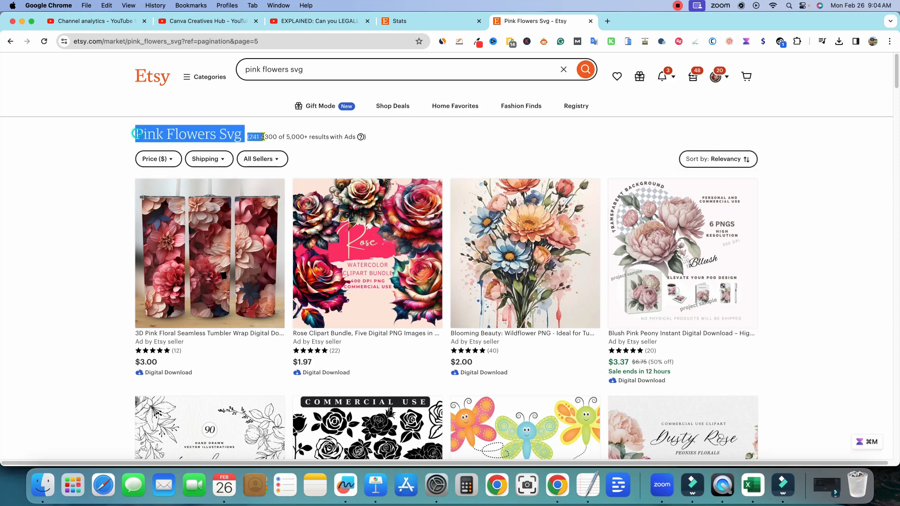
click(361, 135)
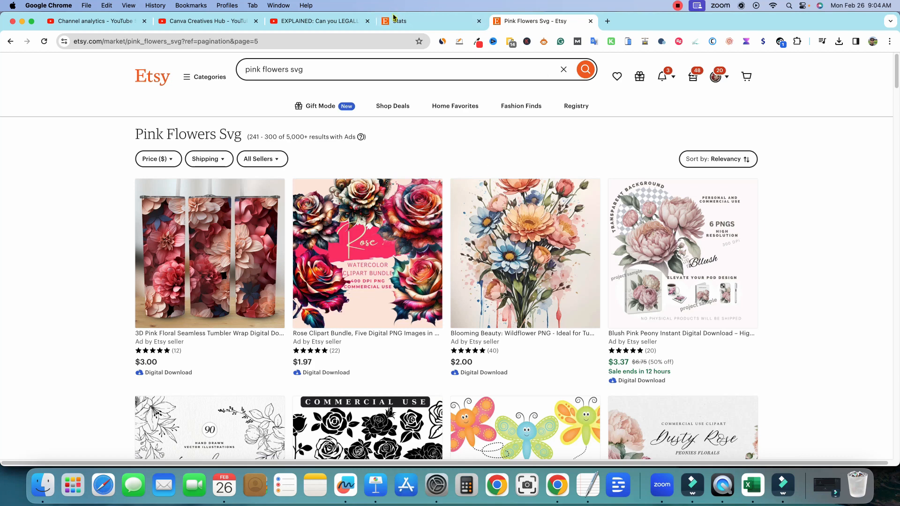
- Return to the shop's listings and open the stats for the Butterfly SVG Bundle of 20 listing
click(393, 19)
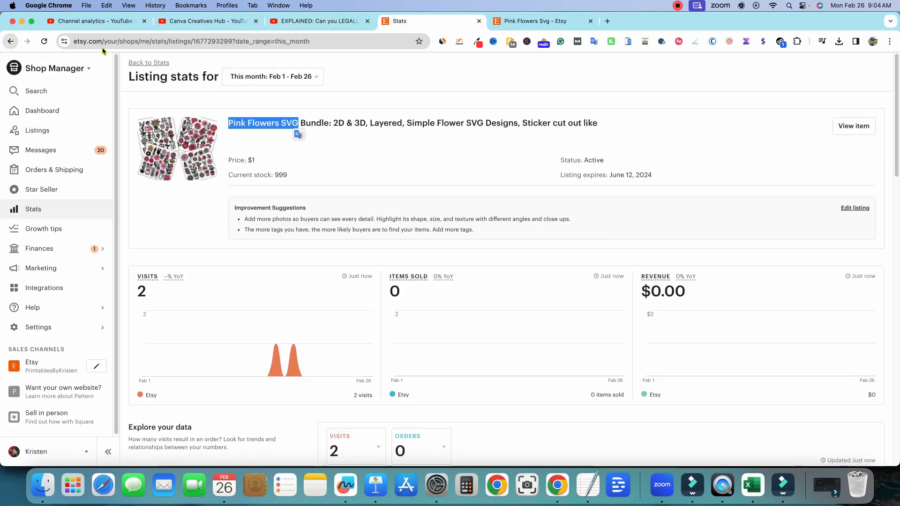
click(10, 41)
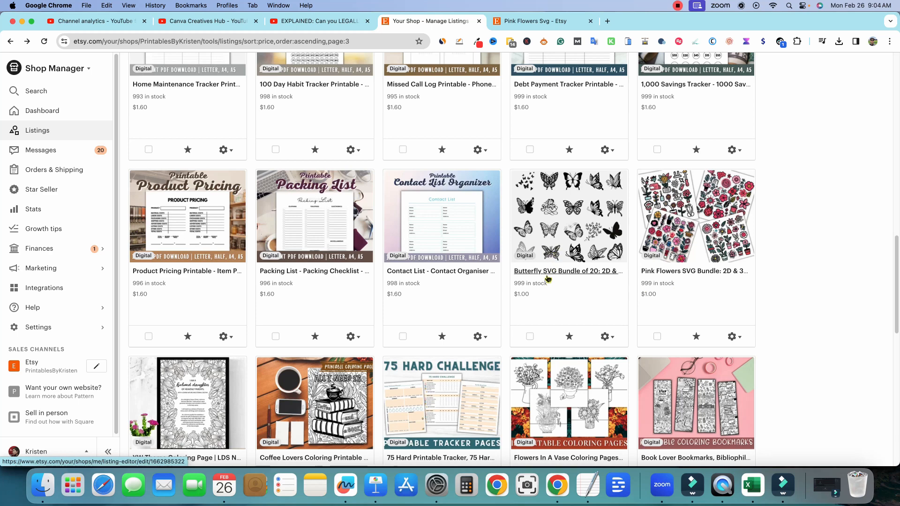
click(608, 336)
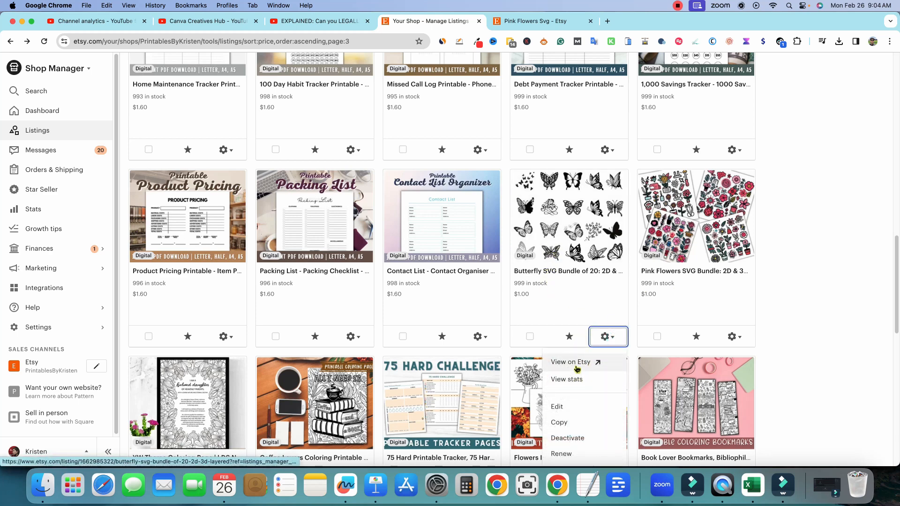
click(574, 380)
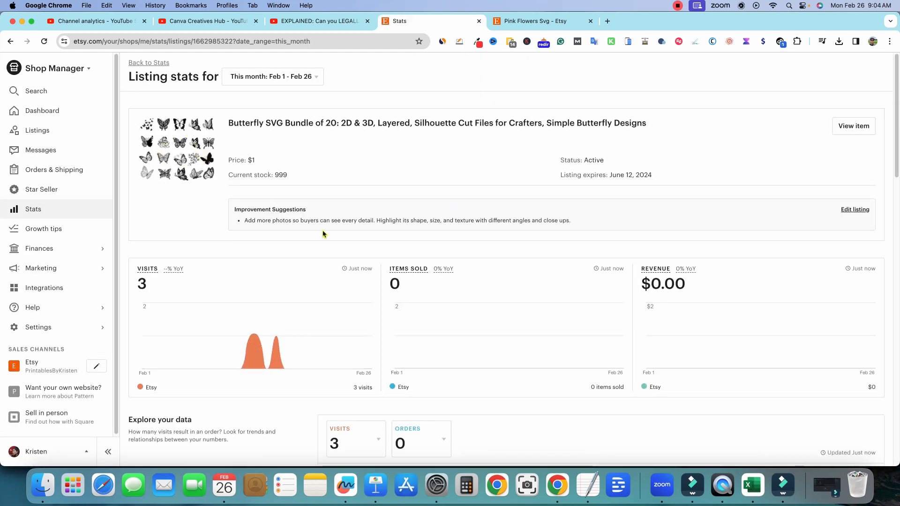
- Review the butterfly bundle's visits, sales, traffic sources and search terms, and open its public Etsy page
scroll(350, 344, down, 15)
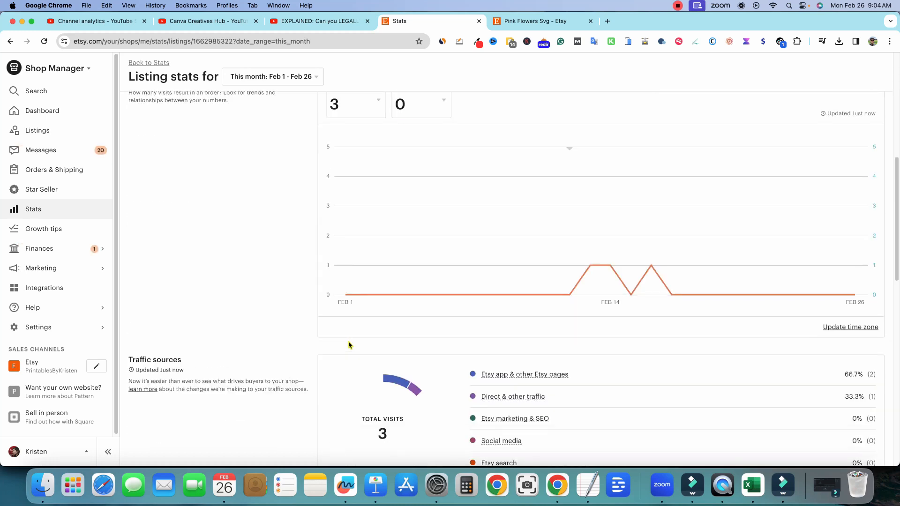
scroll(350, 345, up, 7)
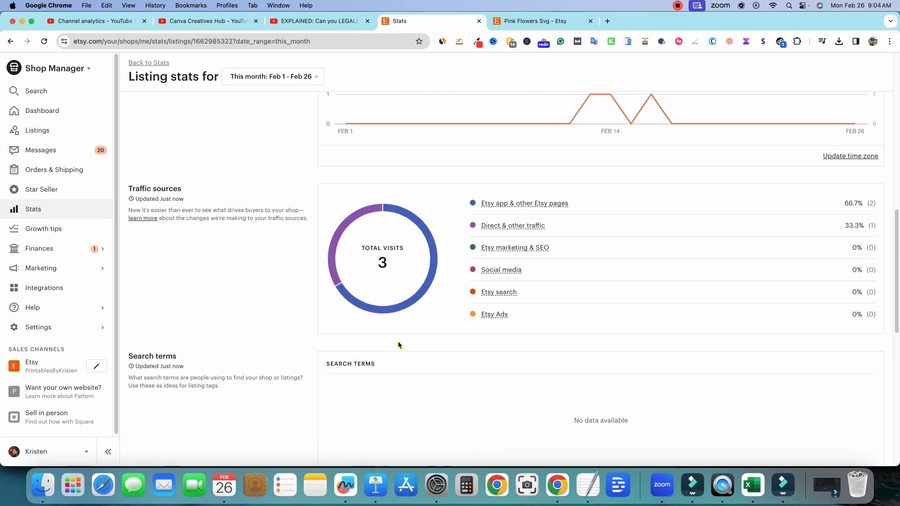
scroll(398, 346, up, 8)
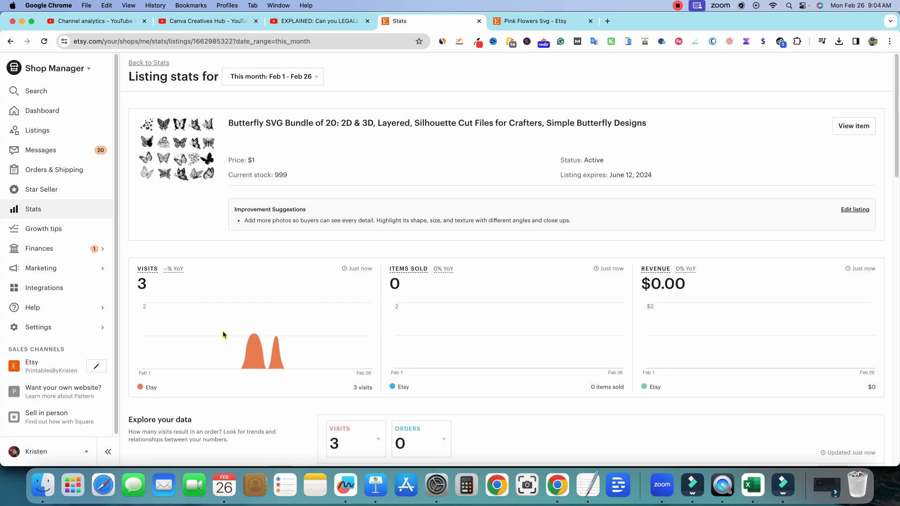
scroll(369, 354, down, 8)
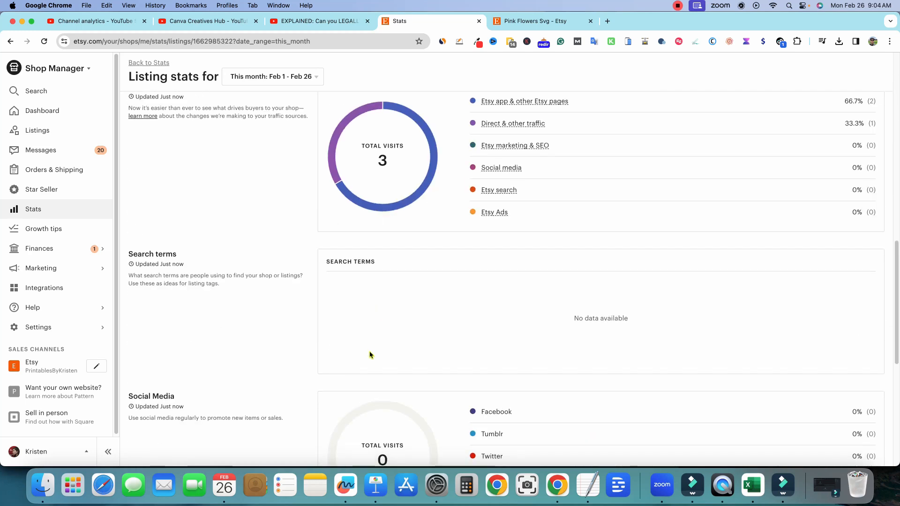
scroll(353, 337, up, 8)
mouse_move(173, 269)
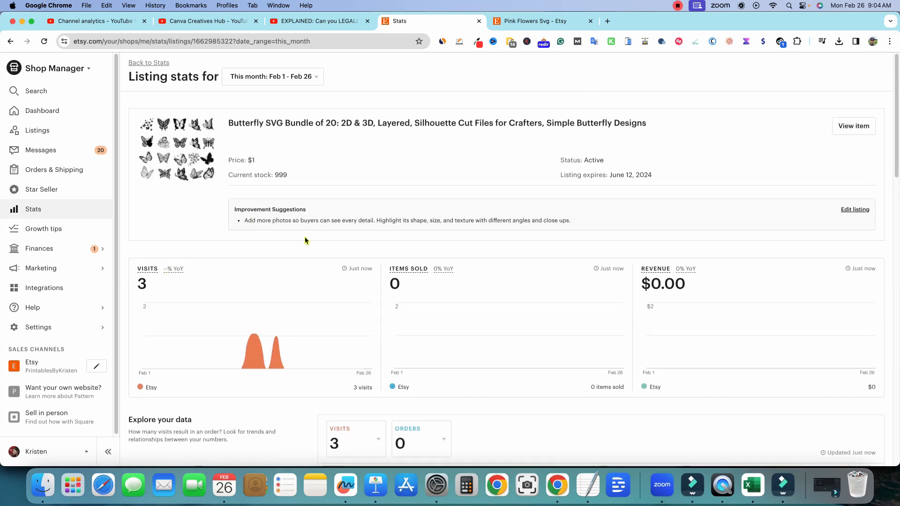
click(860, 126)
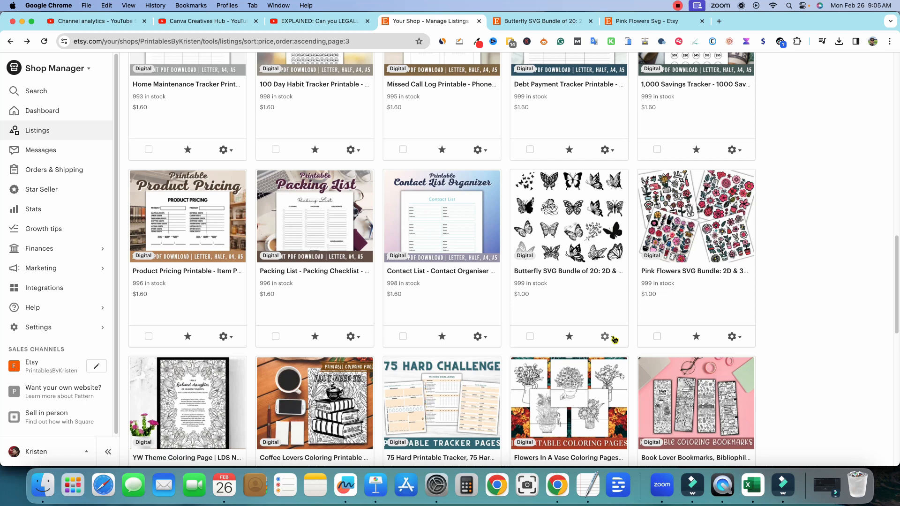
- Deactivate the Butterfly SVG Bundle of 20 listing in the shop's listings manager
click(614, 339)
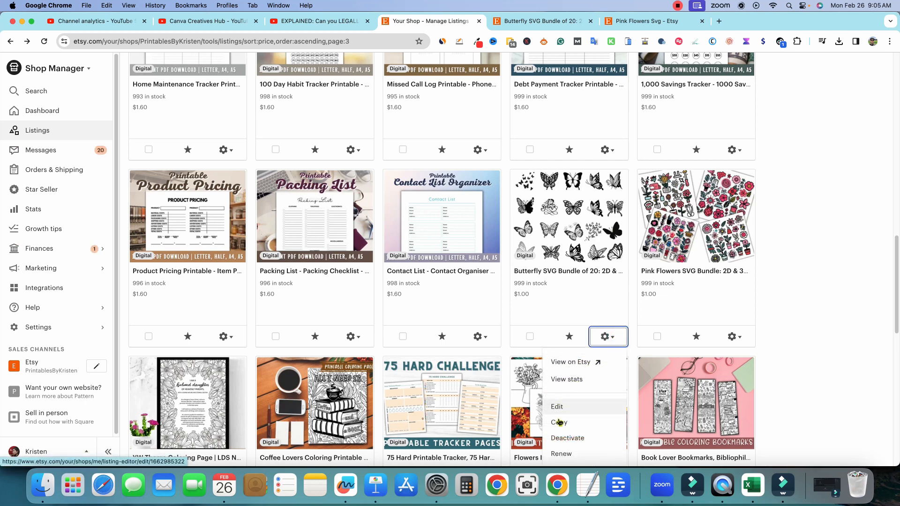
click(567, 438)
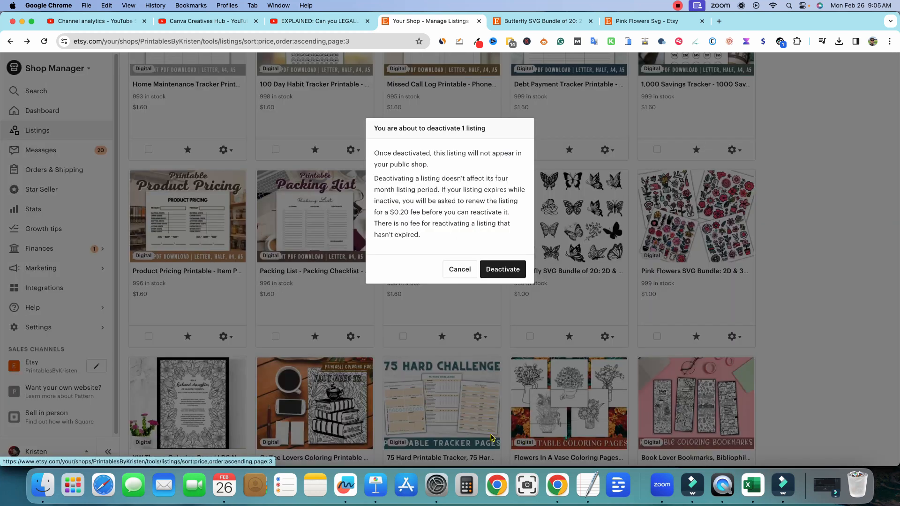
click(521, 268)
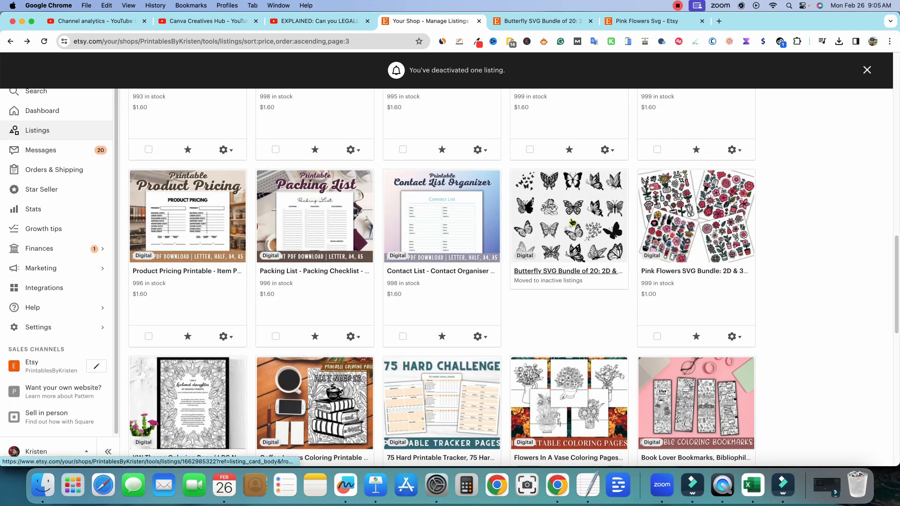
- Examine the butterfly designs on the bundle's public Etsy page and revisit the open licensing video, Pink Flowers Svg market and shop listings pages
click(572, 222)
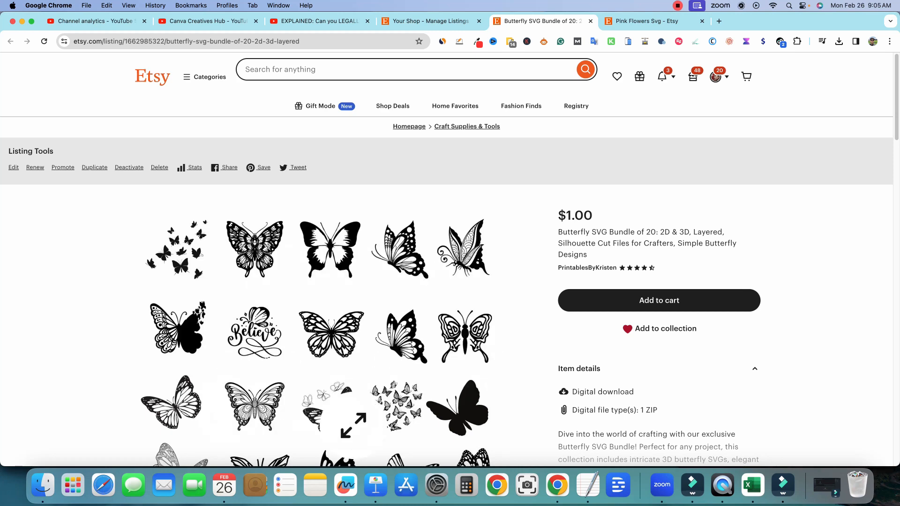
scroll(452, 422, down, 3)
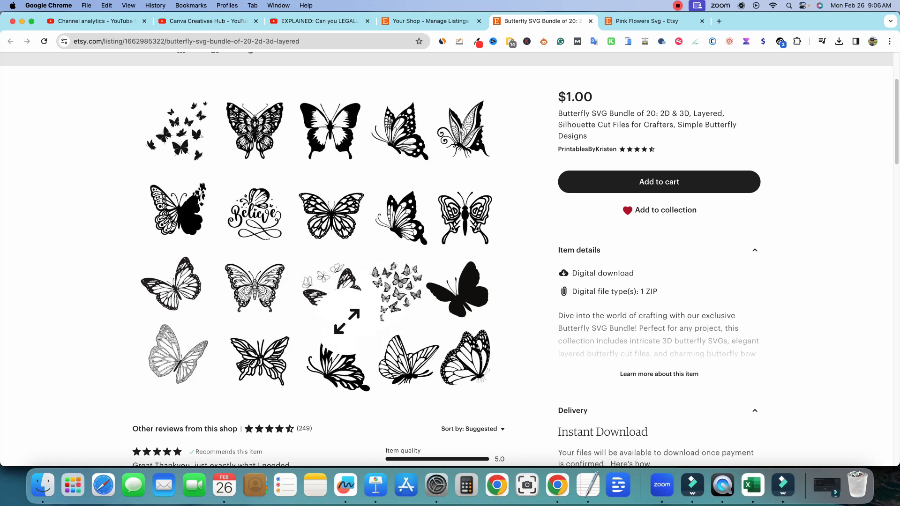
click(320, 25)
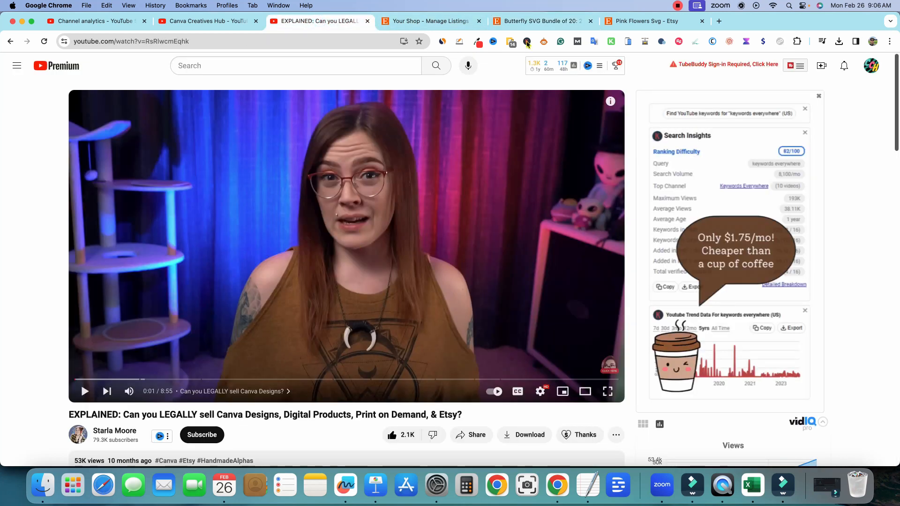
click(453, 23)
click(528, 21)
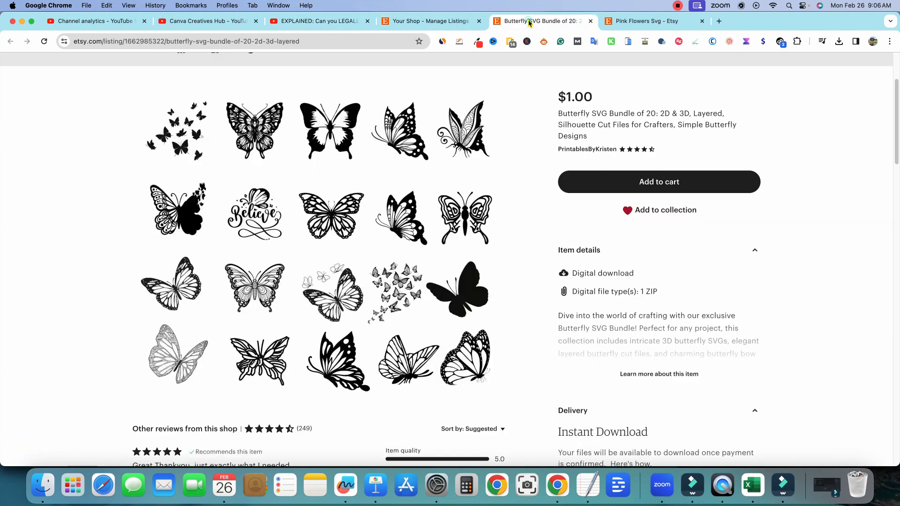
click(648, 24)
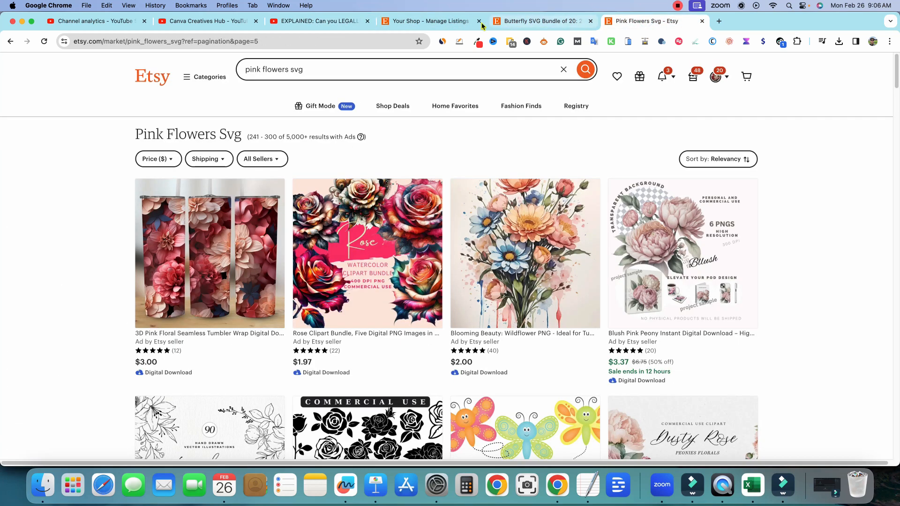
click(420, 21)
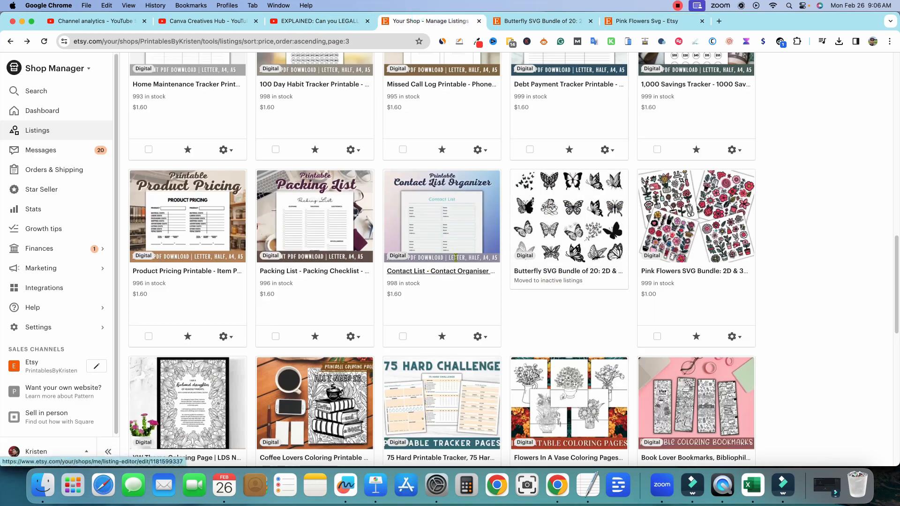
click(540, 21)
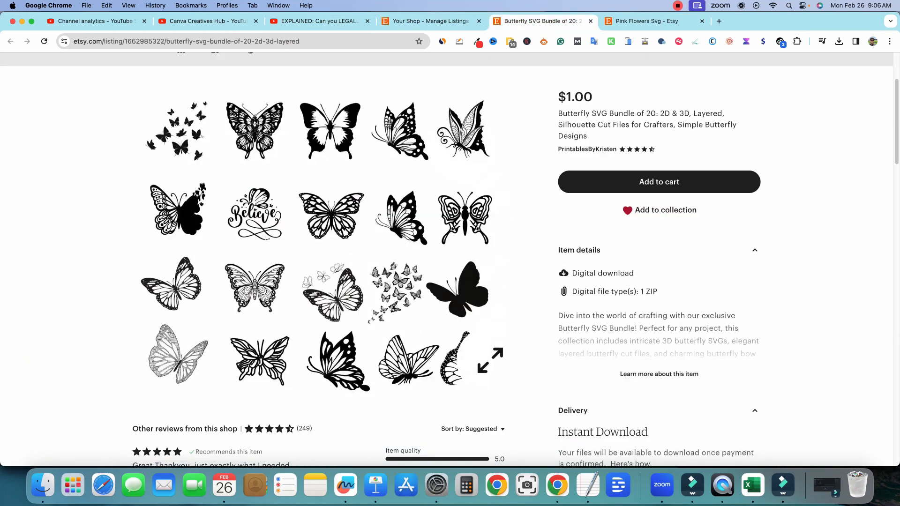
- Open canva.com in a new browser tab and create a blank Logo design
click(718, 21)
text(canva.com)
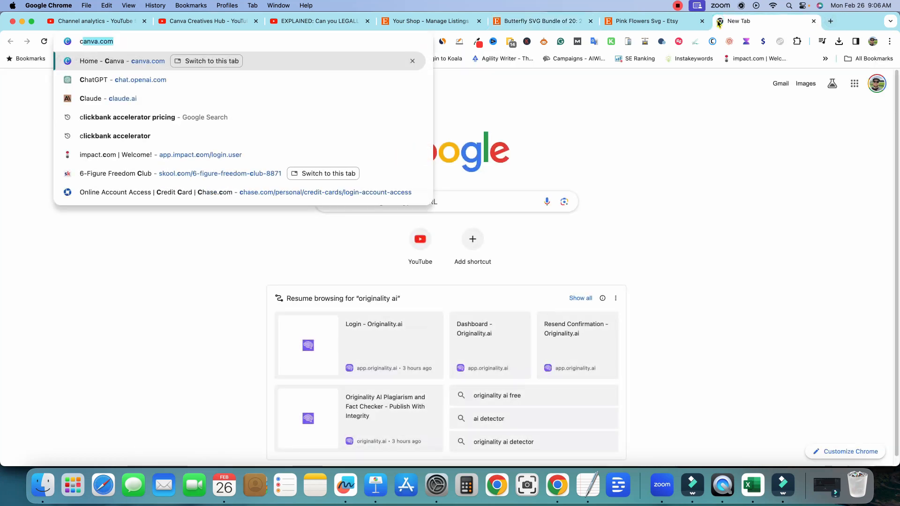
key(Return)
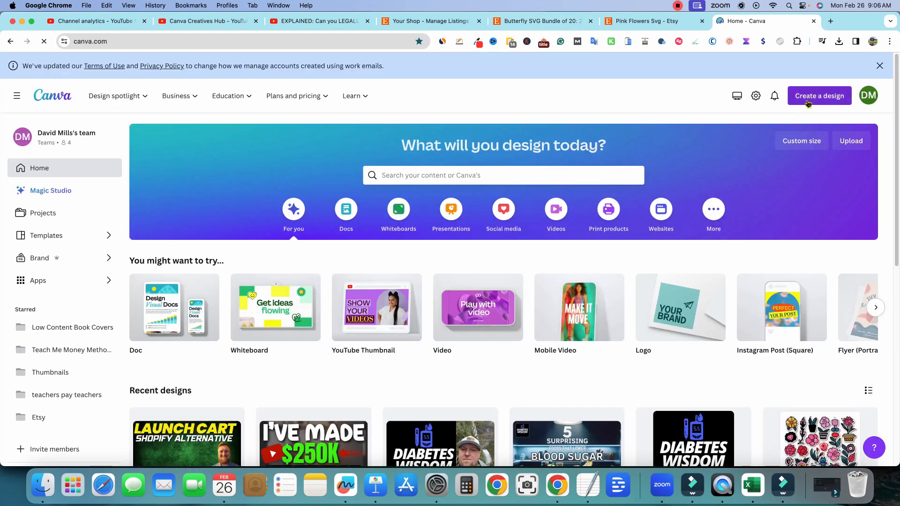
click(820, 96)
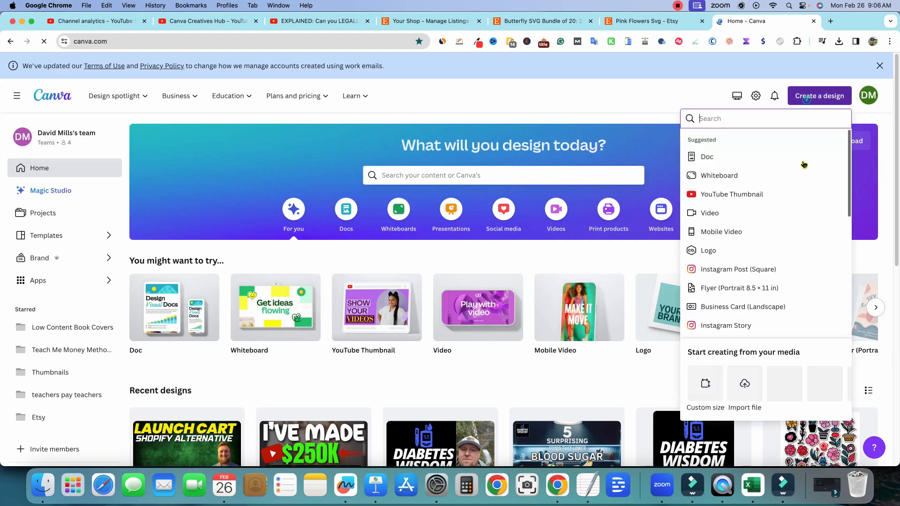
click(713, 254)
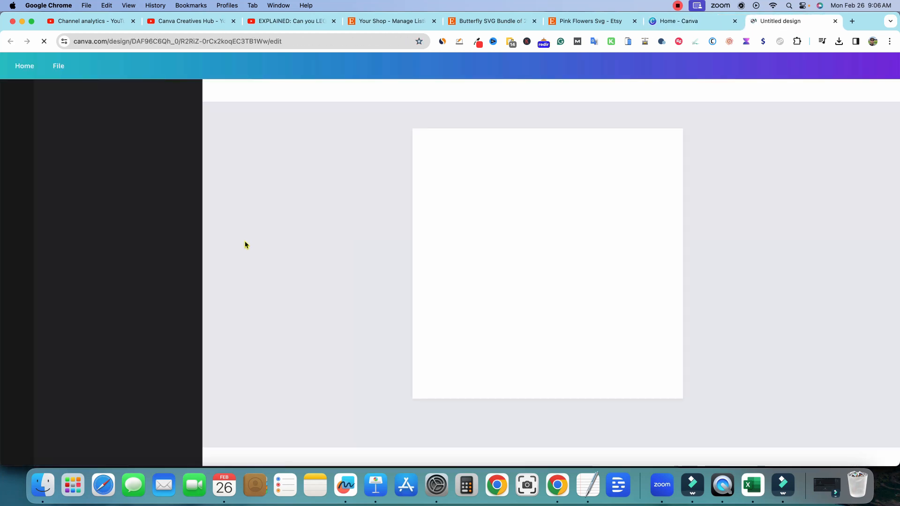
- Search the Canva elements for "butterfly" and limit the results to graphics
click(95, 99)
text(b)
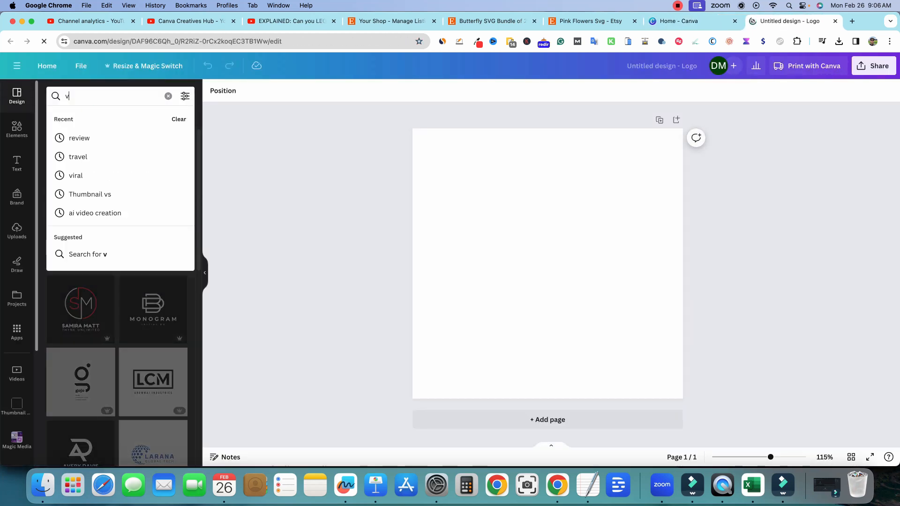
key(BackSpace)
text(butterfly)
key(Return)
click(17, 129)
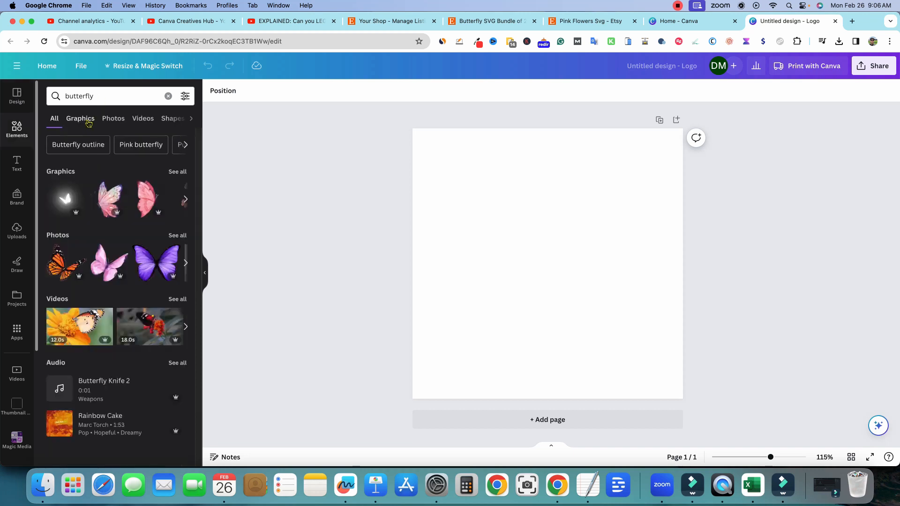
click(80, 119)
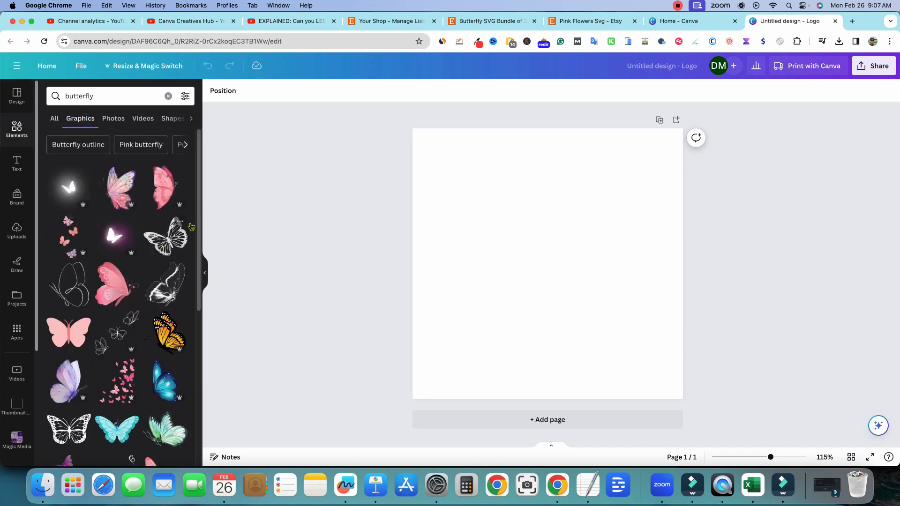
- Add the outlined butterfly with patterned wings to the blank page, enlarge it to over half the page width and center it
click(164, 236)
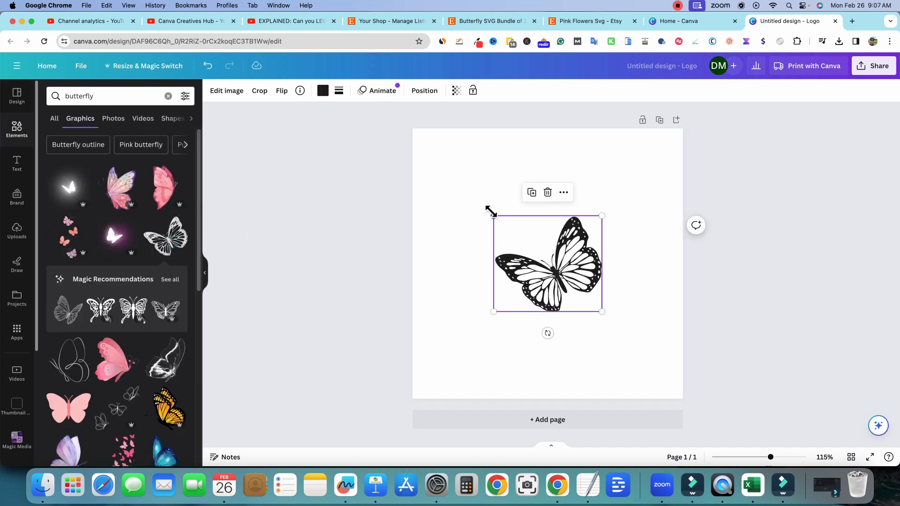
drag(493, 215, 448, 175)
drag(541, 243, 564, 264)
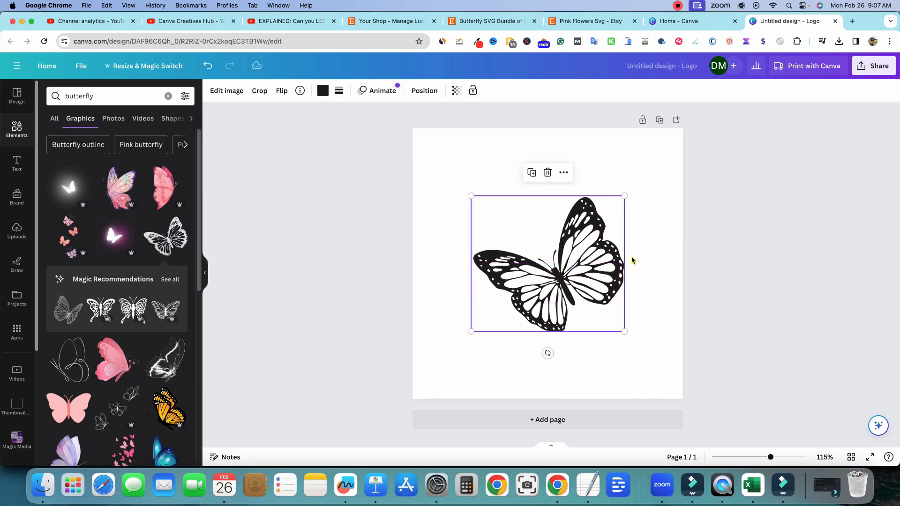
click(722, 240)
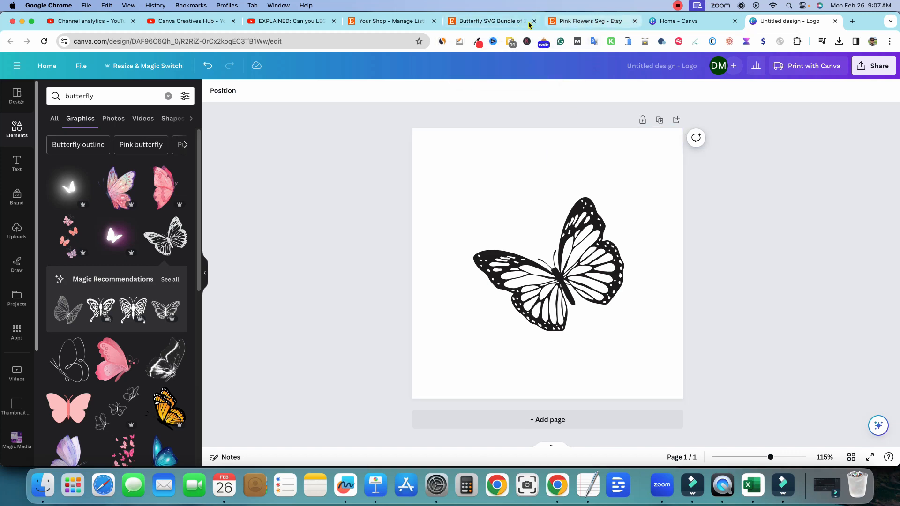
- Revisit the butterfly bundle and shop listings pages and browse the Pink Flowers Svg market results on Etsy
click(503, 21)
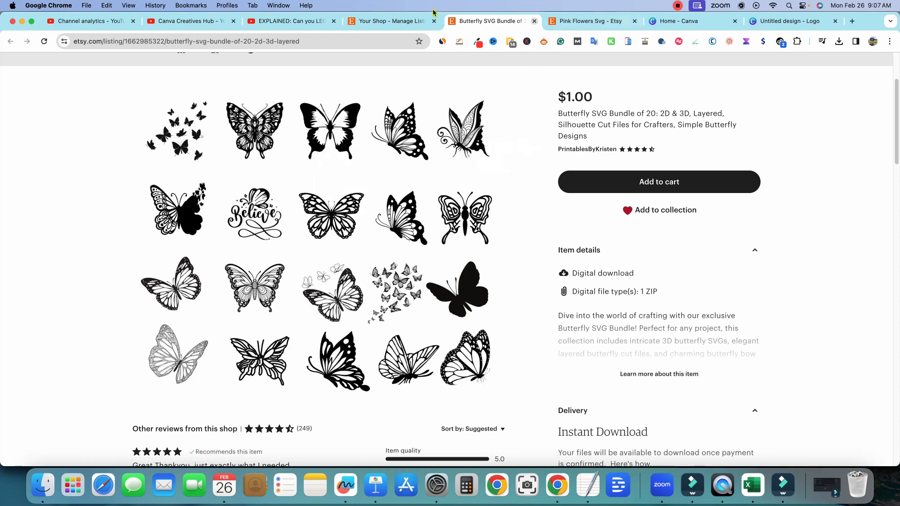
click(408, 21)
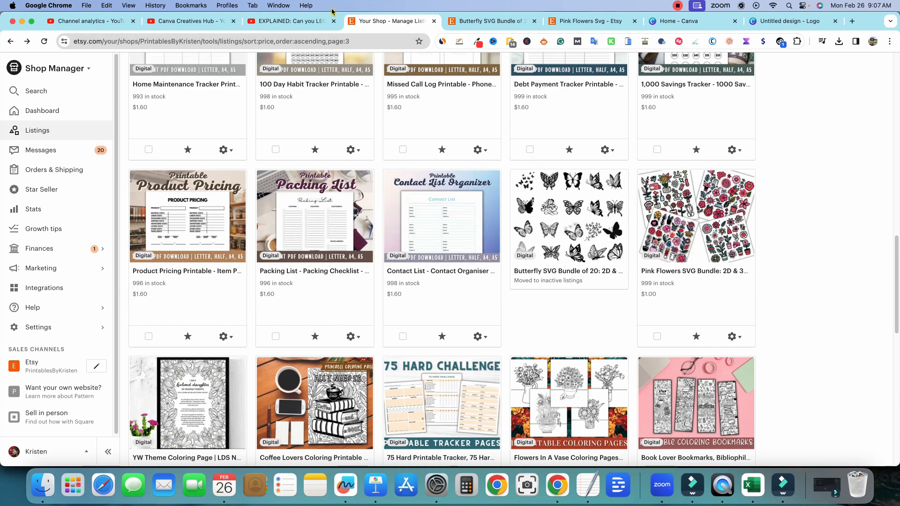
click(588, 20)
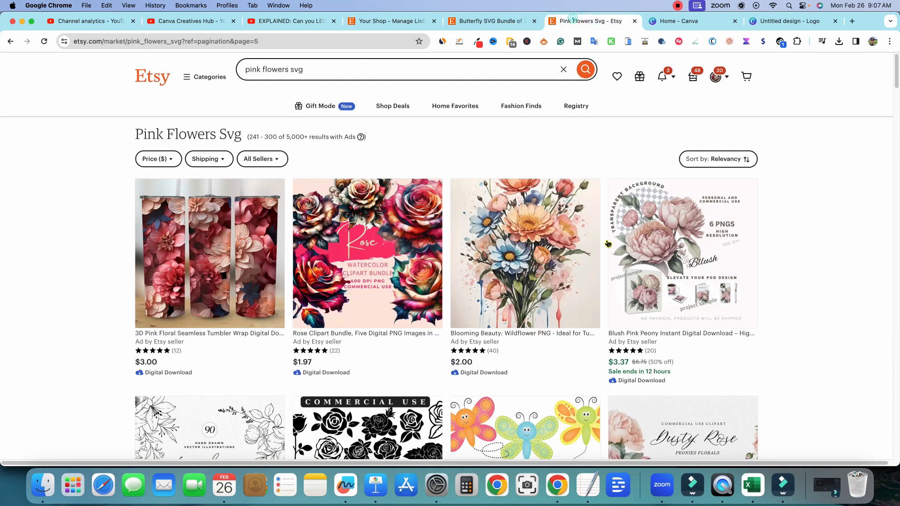
scroll(388, 328, down, 8)
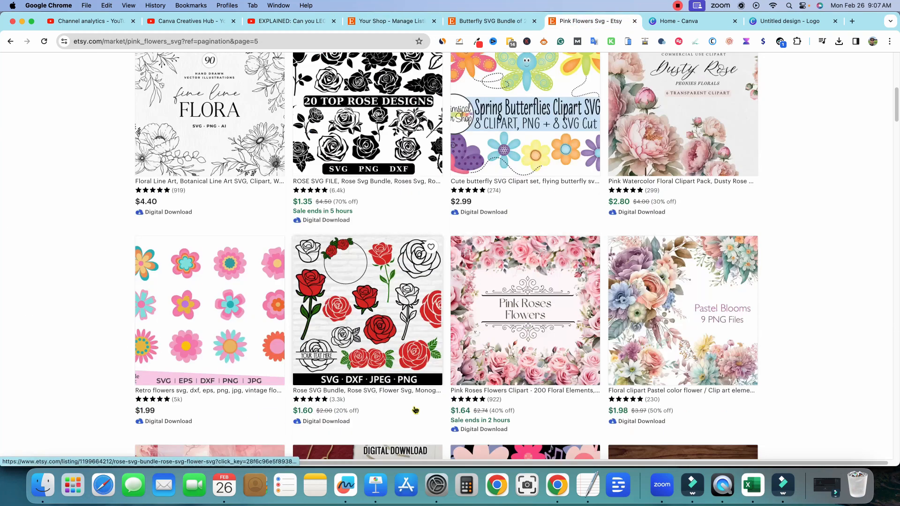
- Open the Rose SVG Bundle listing from the Pink Flowers Svg results, examine its designs and title, and return to the results
click(376, 317)
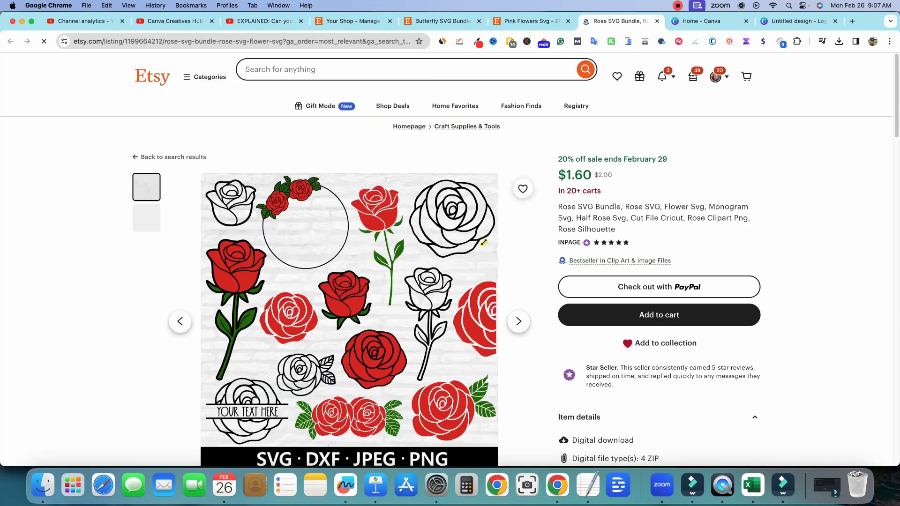
scroll(420, 354, down, 1)
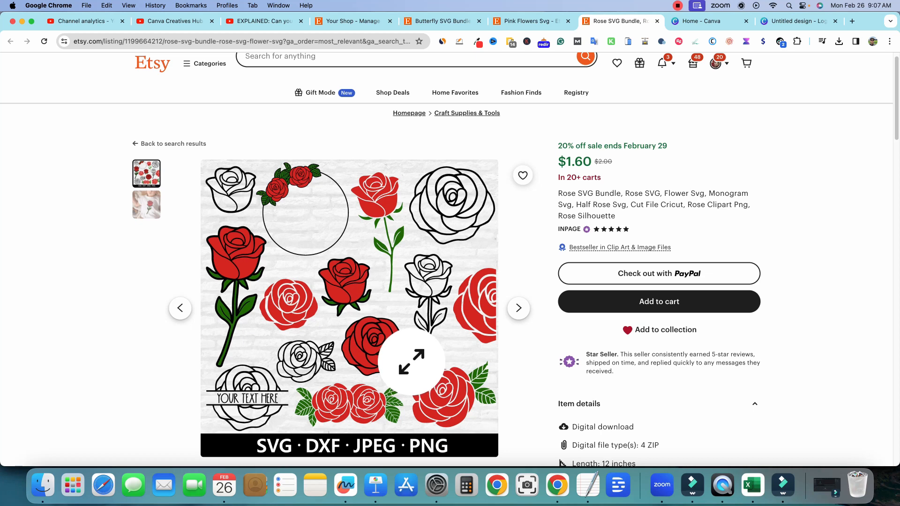
scroll(413, 359, down, 1)
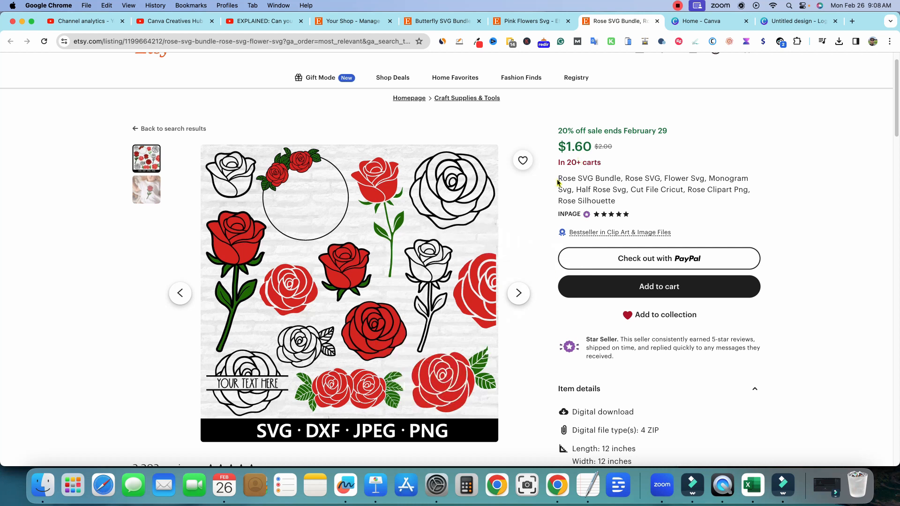
drag(558, 179, 623, 180)
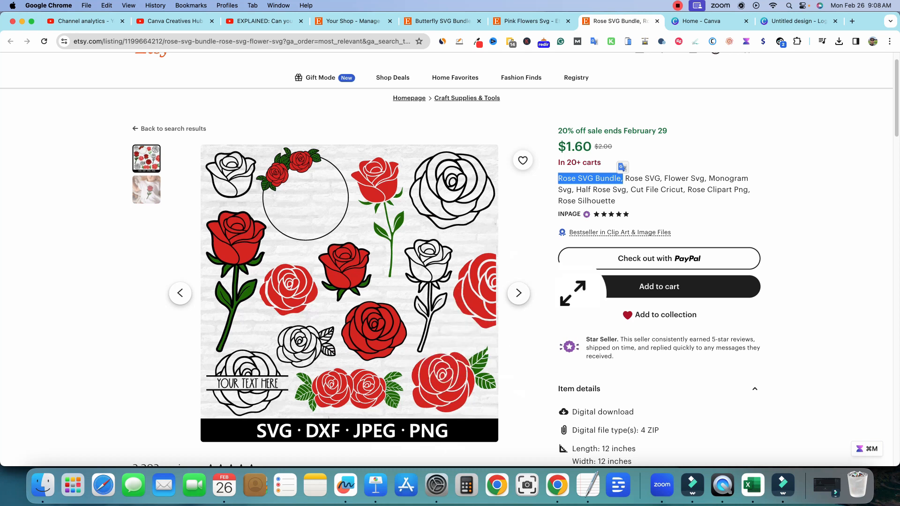
click(652, 181)
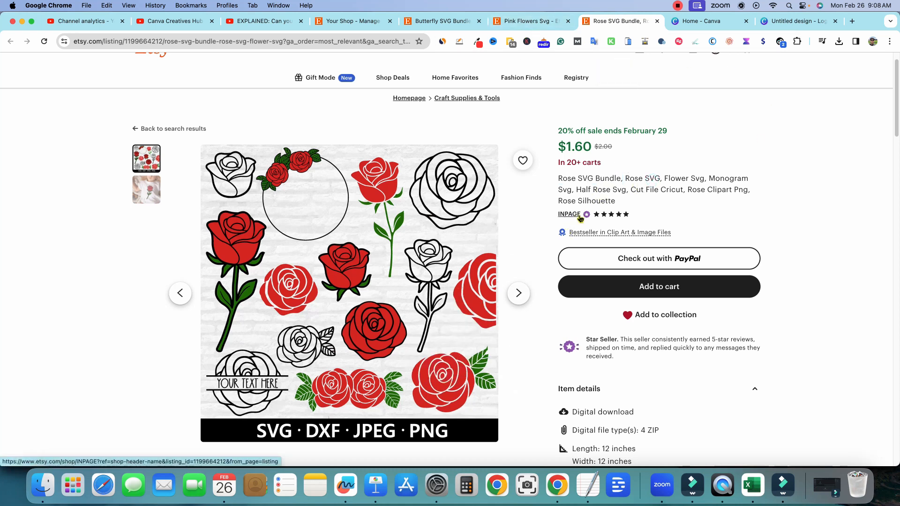
click(530, 22)
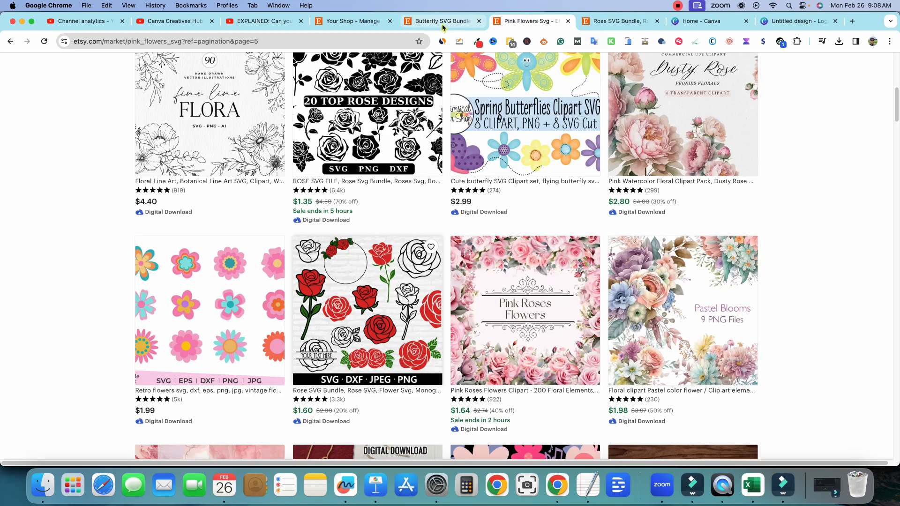
- Switch back to the Canva design, enlarge the butterfly to about three quarters of the page width and center it horizontally
click(797, 22)
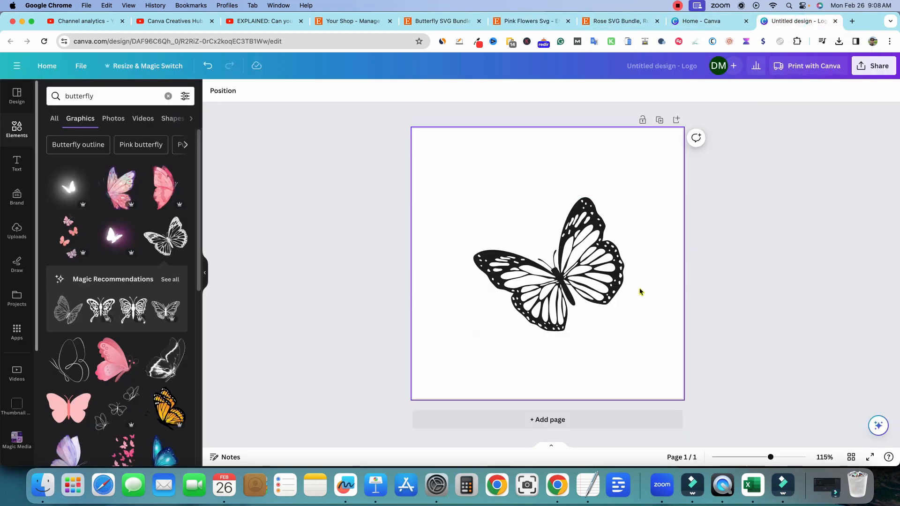
click(543, 276)
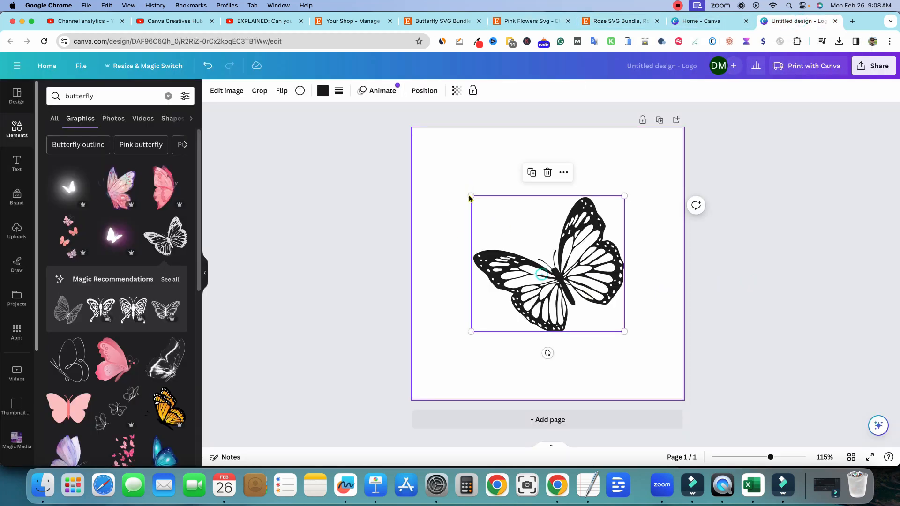
drag(470, 197, 416, 147)
drag(513, 258, 561, 263)
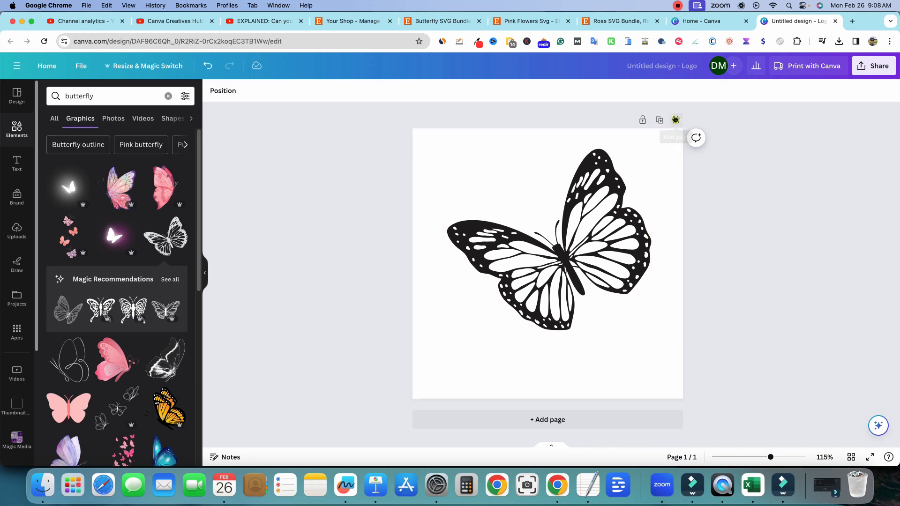
click(637, 308)
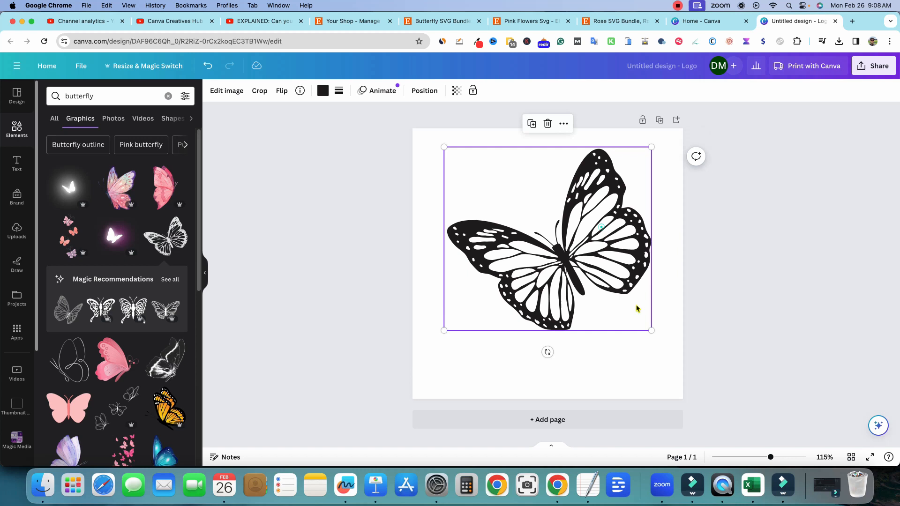
click(753, 316)
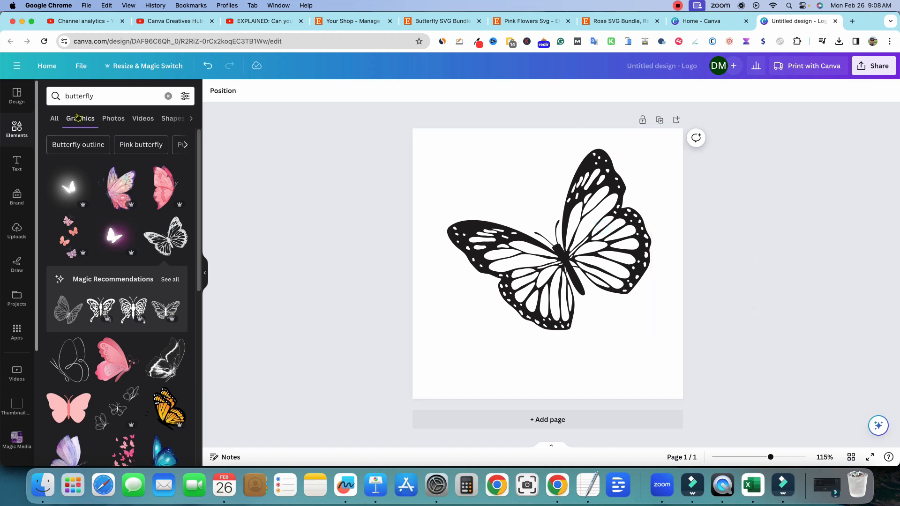
- Search the graphics for "red x" and place the brush-stroke red X in the page's upper-left corner at about a quarter of the page width
click(101, 96)
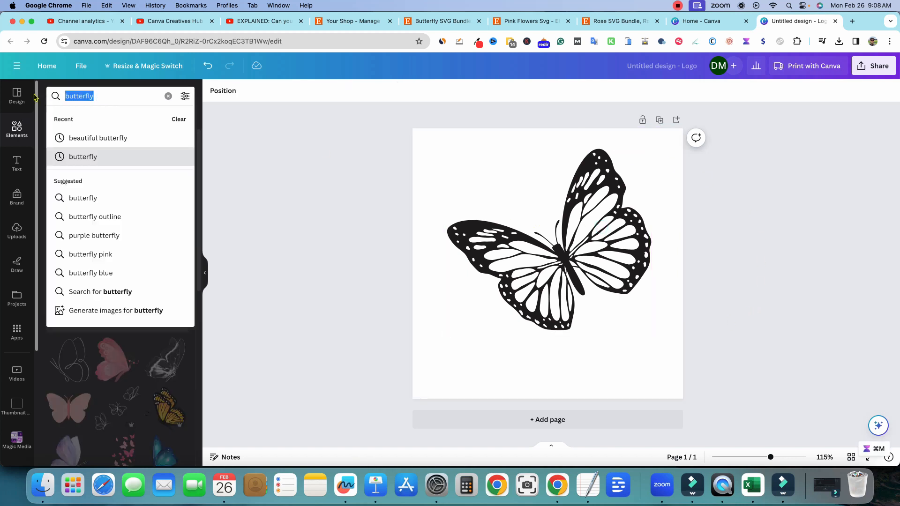
text(red x)
key(Return)
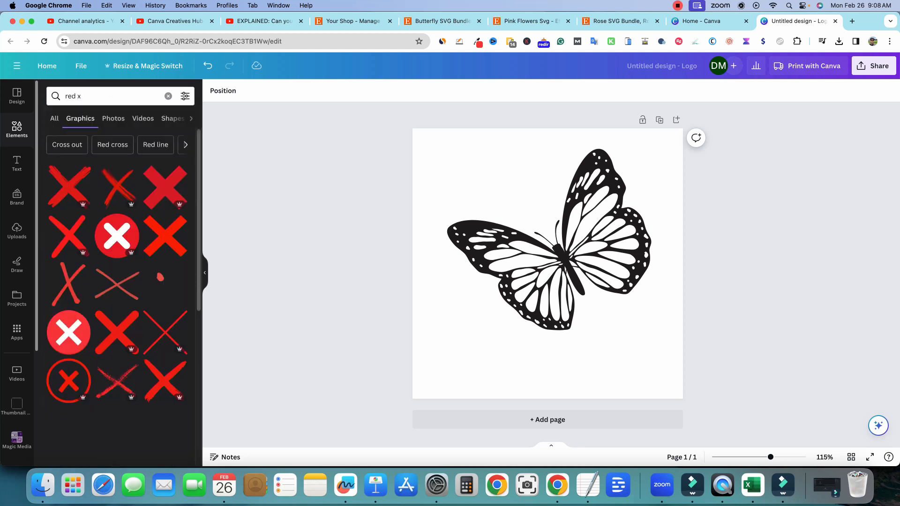
click(75, 190)
drag(546, 261, 465, 181)
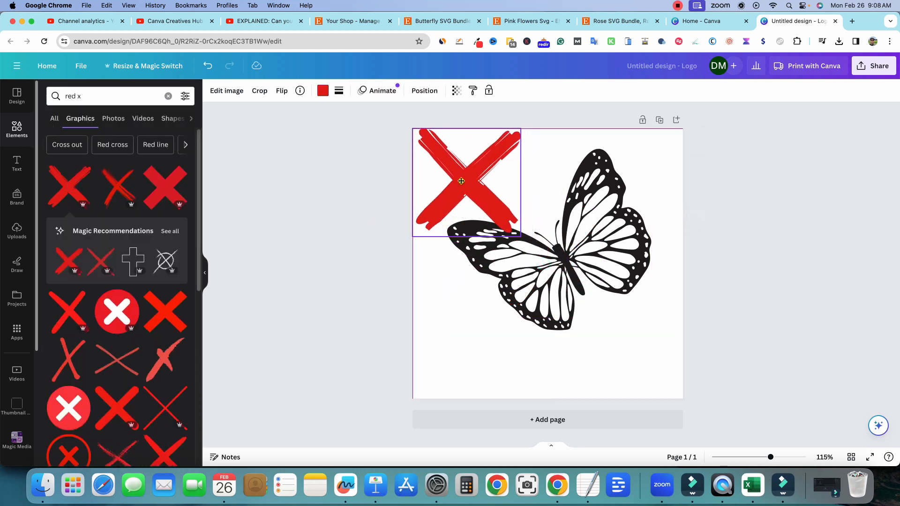
drag(526, 240, 489, 201)
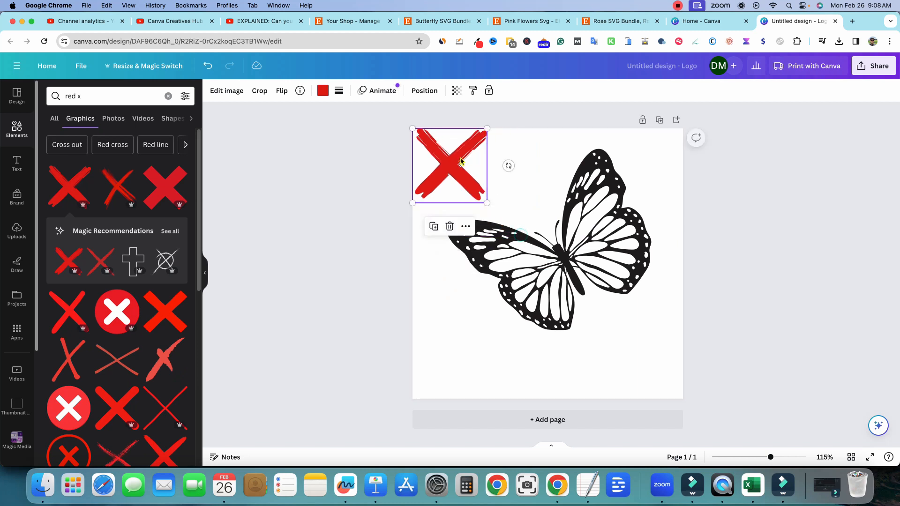
click(608, 325)
click(745, 297)
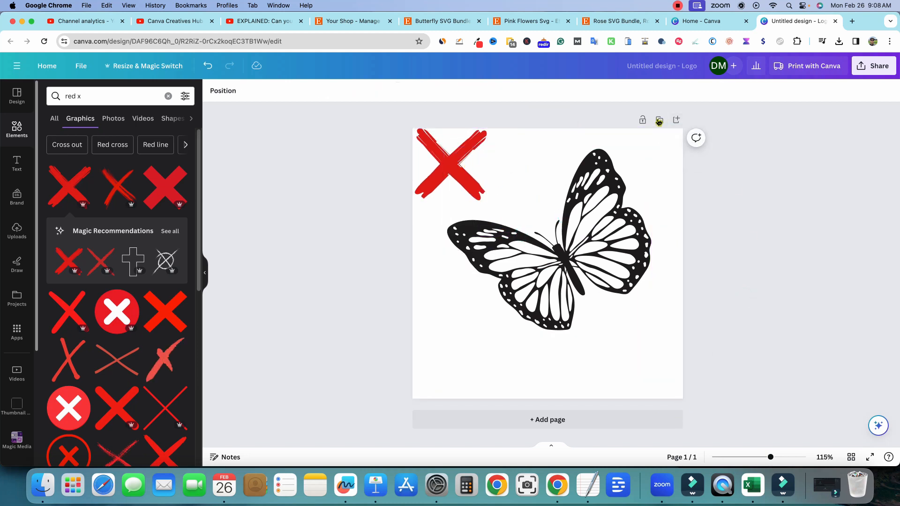
- Duplicate the butterfly page and delete the red X from the copy
click(660, 120)
click(449, 182)
key(Delete)
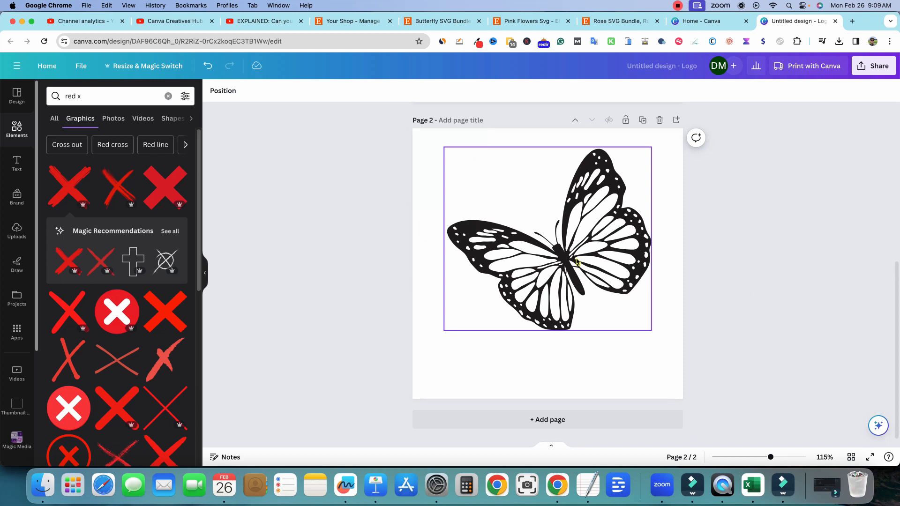
click(577, 261)
- Search the Canva elements for "coloring background mountain" and limit the results to graphics
click(27, 136)
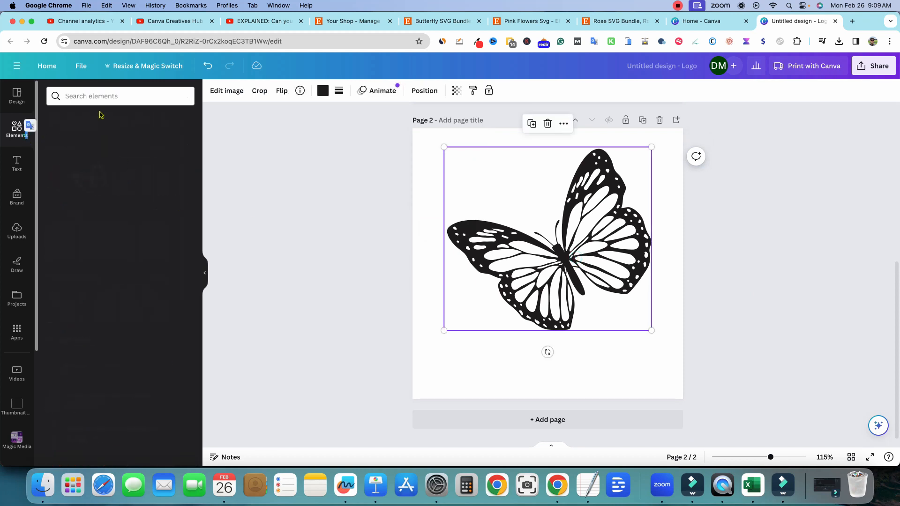
click(105, 97)
text(colori)
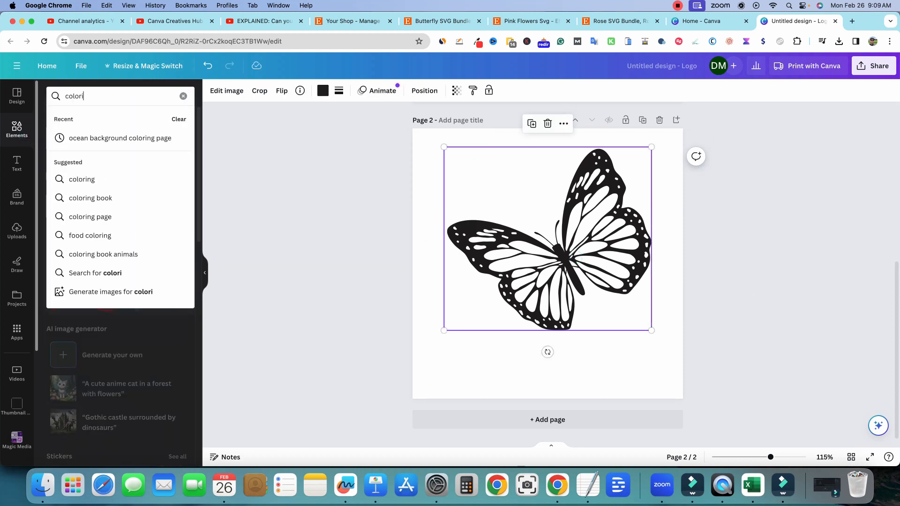
text(ng background mountain)
key(Return)
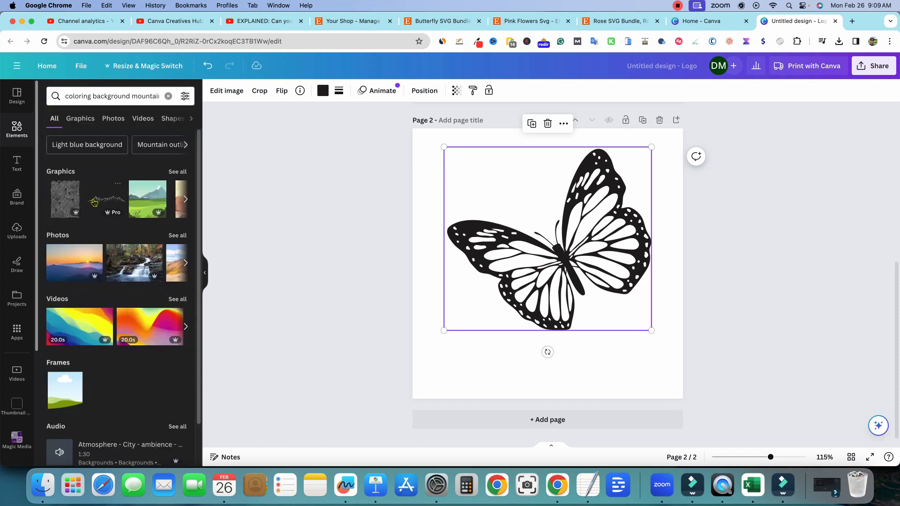
click(80, 119)
scroll(132, 367, down, 5)
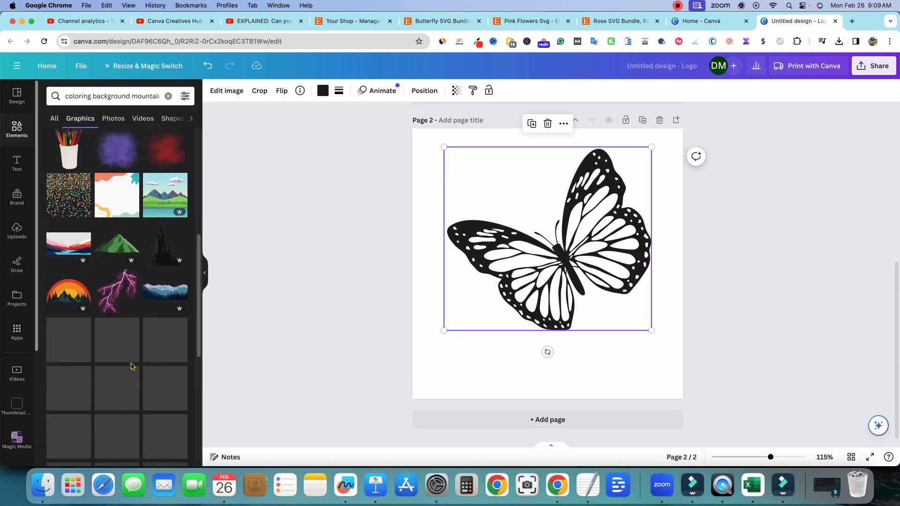
scroll(103, 194, up, 10)
click(114, 118)
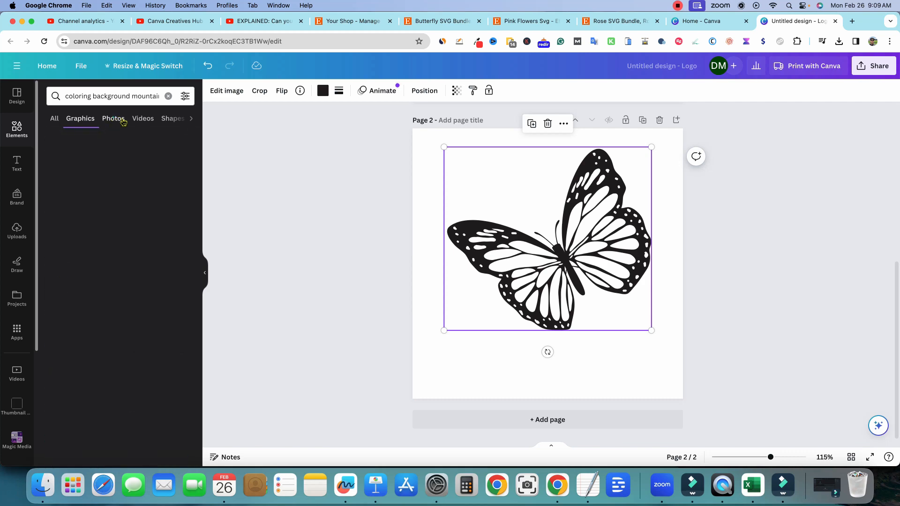
click(78, 120)
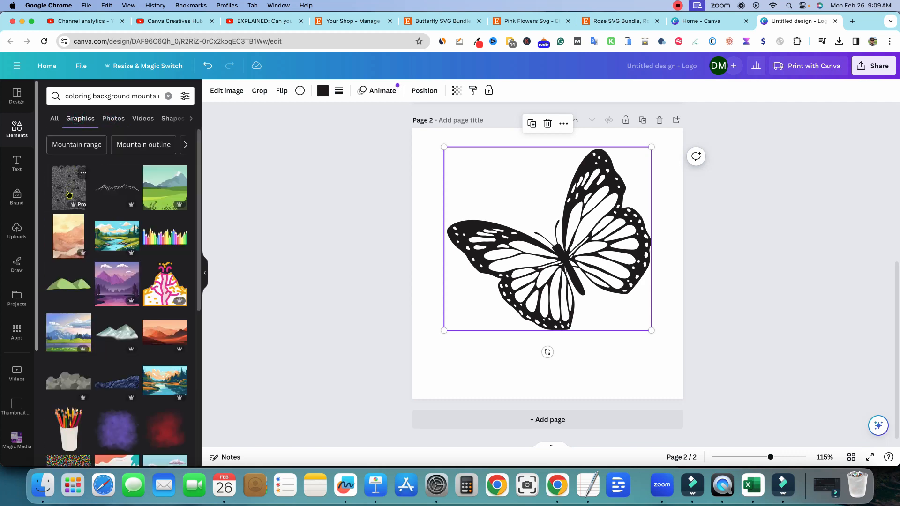
- Add the line-art patterned mountain graphic to page 2 and enlarge it from the upper-left corner to cover the whole page
drag(68, 188, 419, 146)
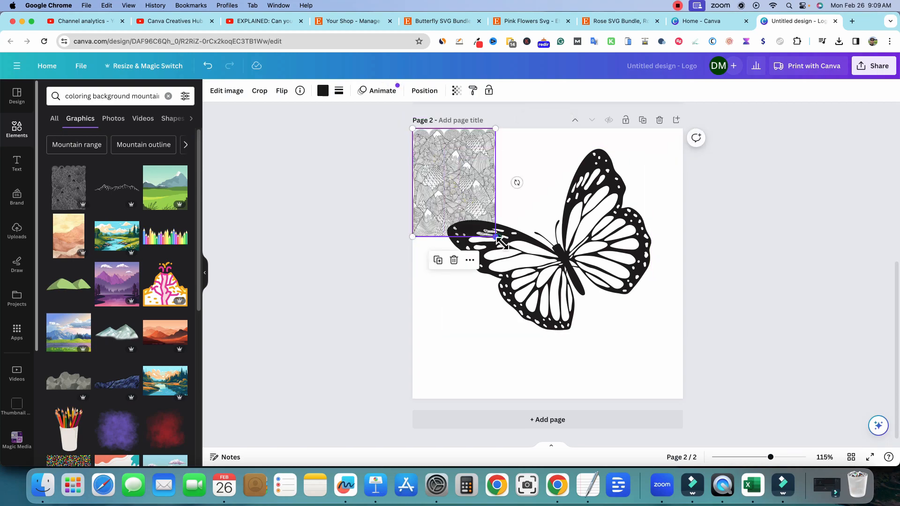
drag(495, 236, 790, 427)
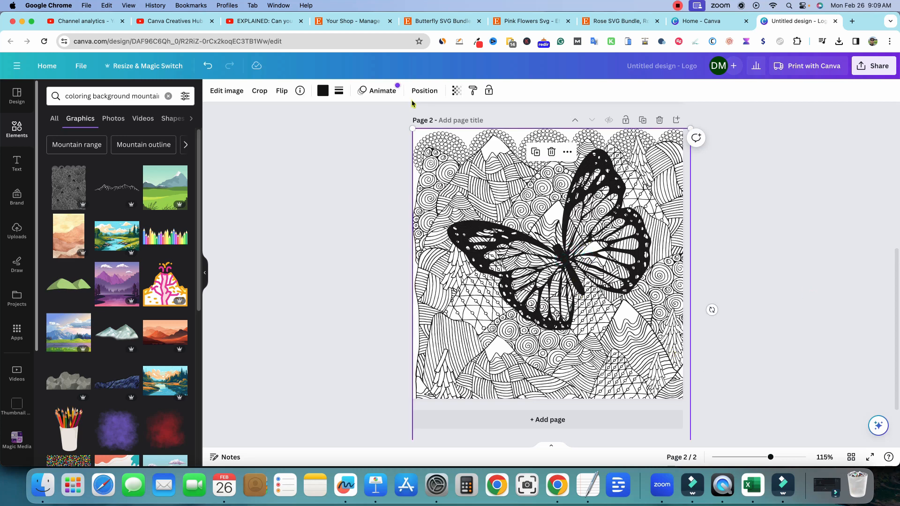
click(425, 90)
- Shrink the butterfly on page 2 to about 60% of the page width and move it to the lower middle
click(484, 228)
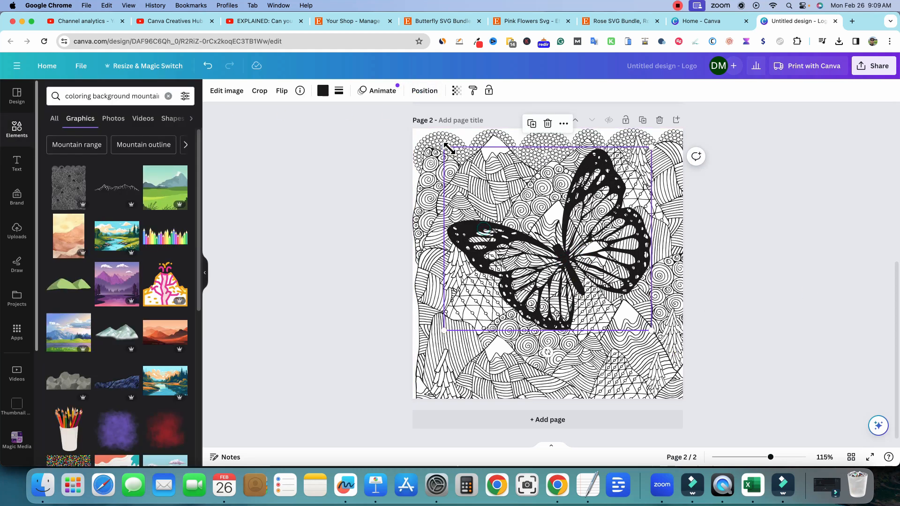
drag(444, 147, 488, 187)
drag(568, 268, 541, 310)
click(743, 283)
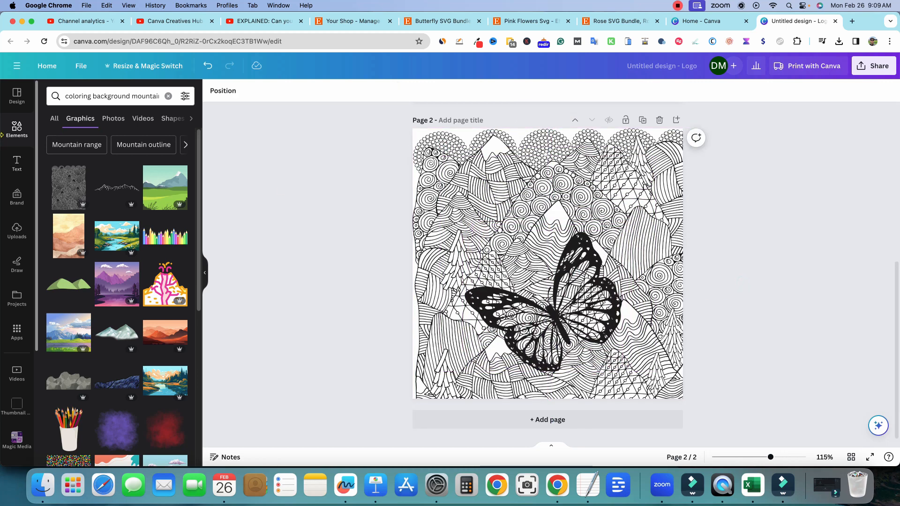
- Add a Heading text box to page 2, enlarge it to nearly two thirds of the page width and center it above the butterfly
click(26, 163)
click(82, 168)
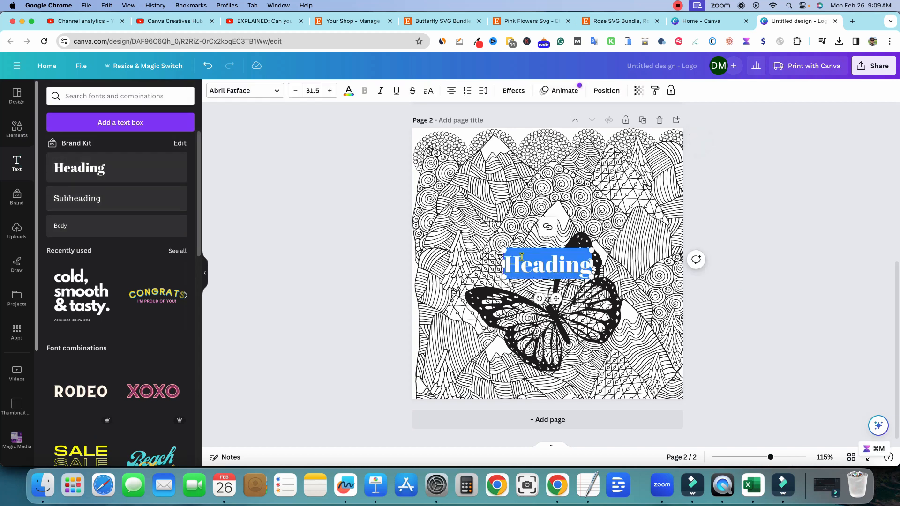
drag(527, 254, 488, 184)
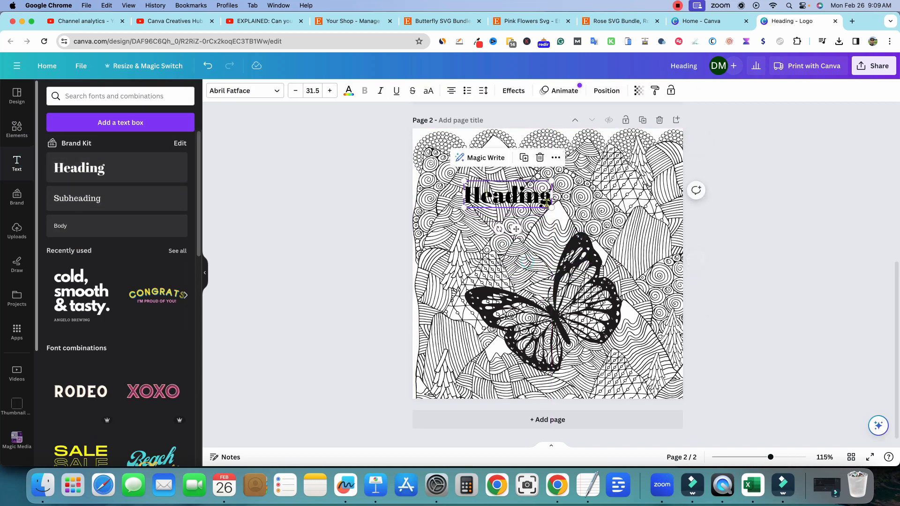
drag(558, 217, 642, 244)
click(697, 247)
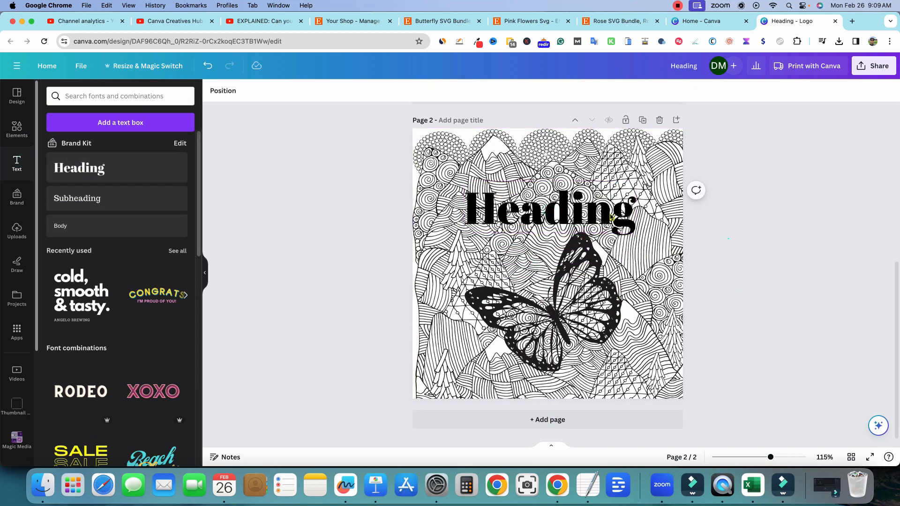
mouse_move(547, 211)
mouse_down()
mouse_move(544, 194)
mouse_move(548, 203)
mouse_up()
click(755, 222)
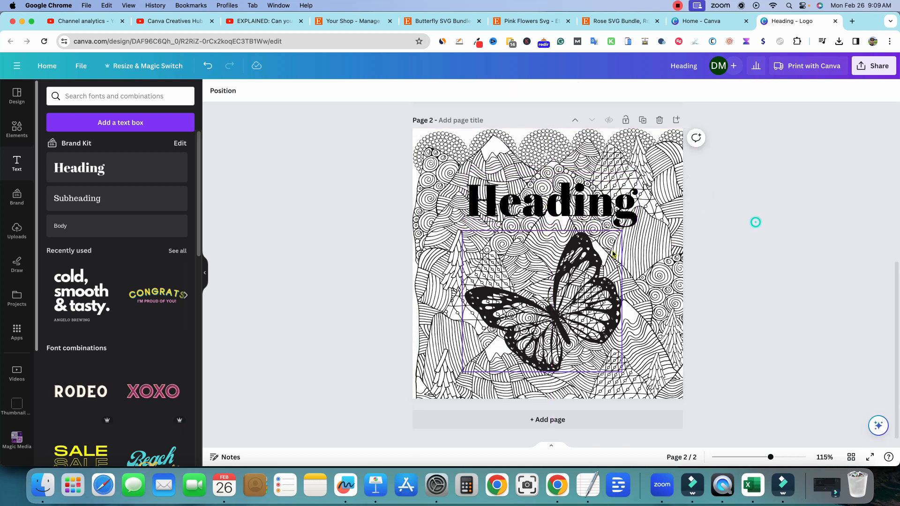
click(439, 148)
click(360, 326)
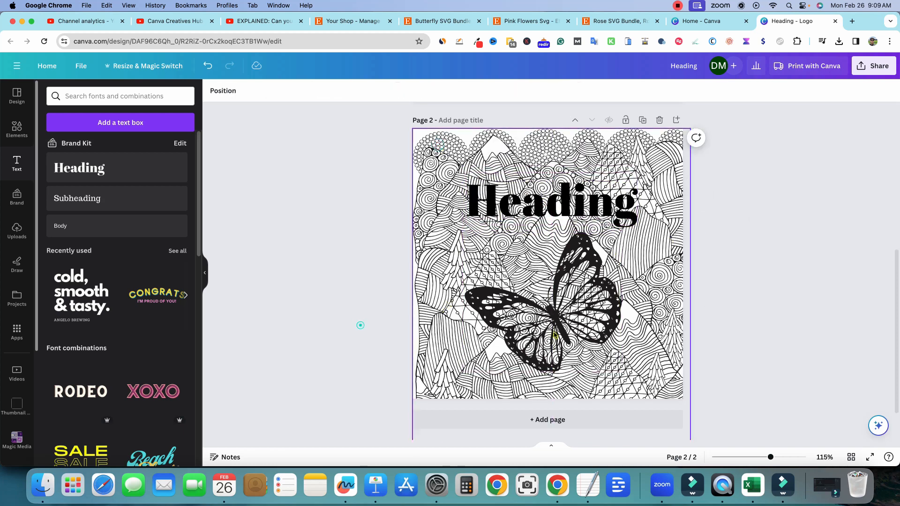
click(576, 335)
click(334, 325)
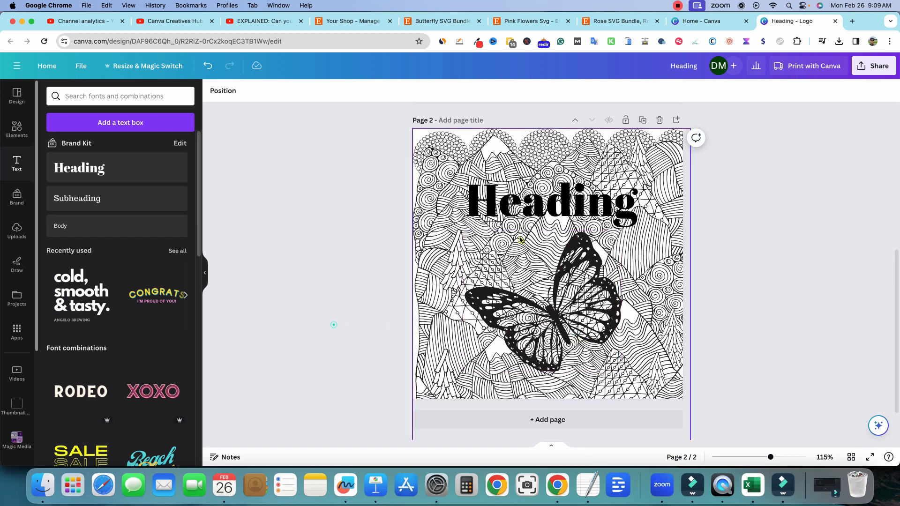
click(524, 203)
click(316, 254)
click(772, 354)
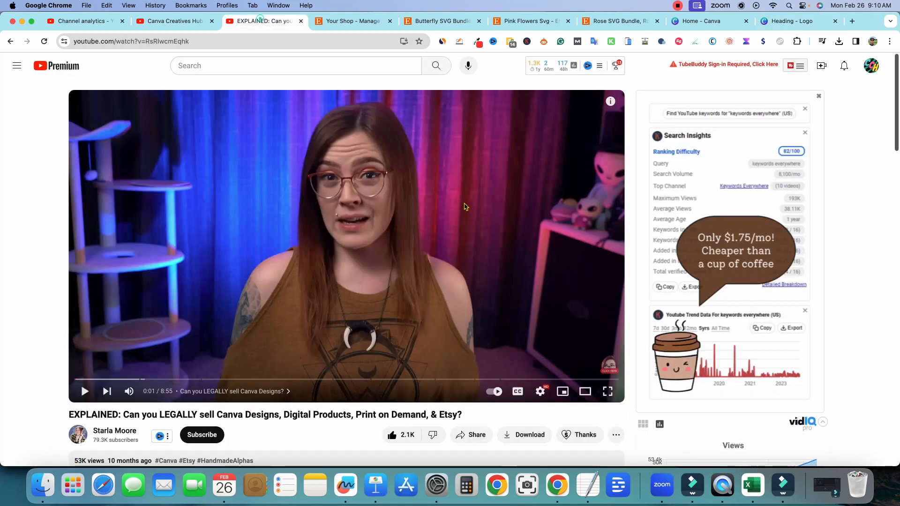
click(263, 21)
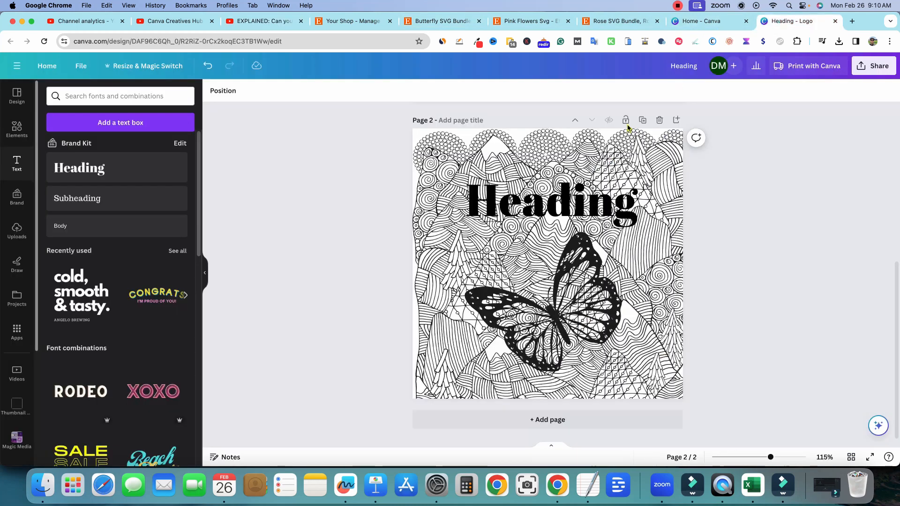
click(790, 21)
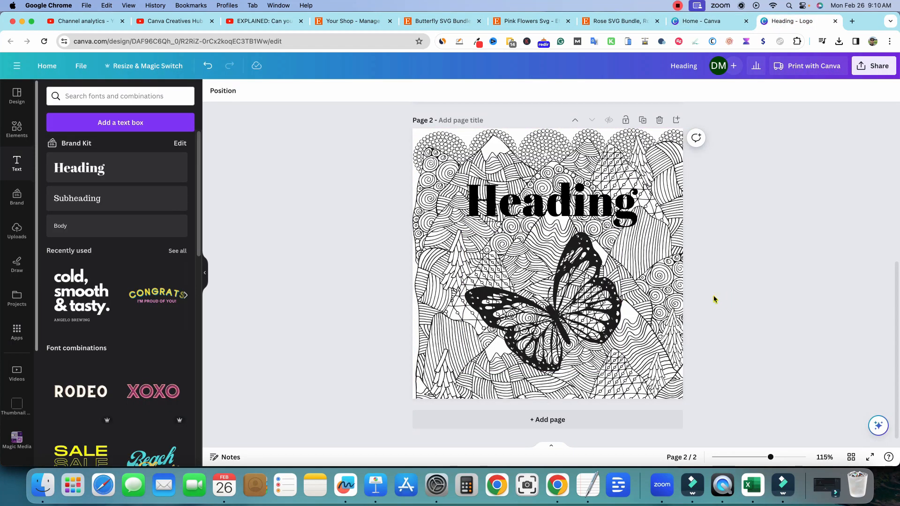
- Search the elements for "green checkmark" and place a plain green checkmark graphic in the upper-left corner of page 2
click(17, 129)
click(87, 97)
triple_click(156, 95)
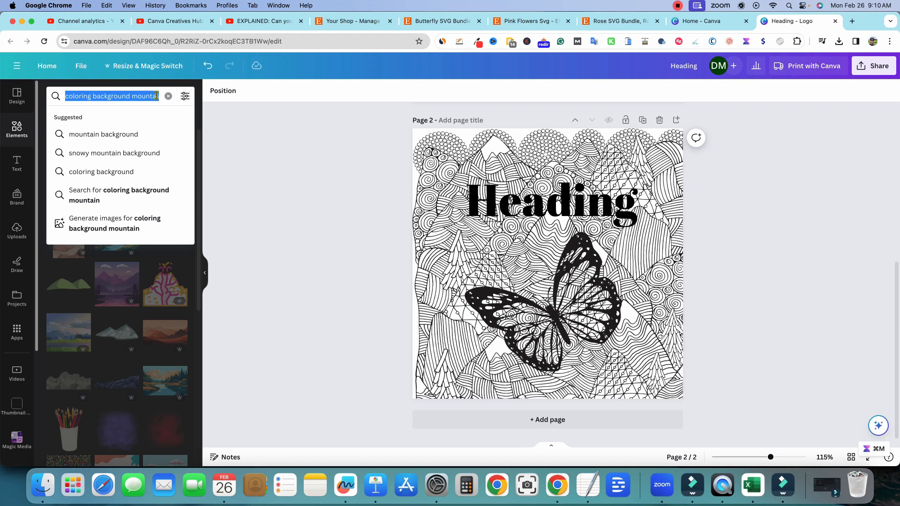
text(green checkmark)
key(Return)
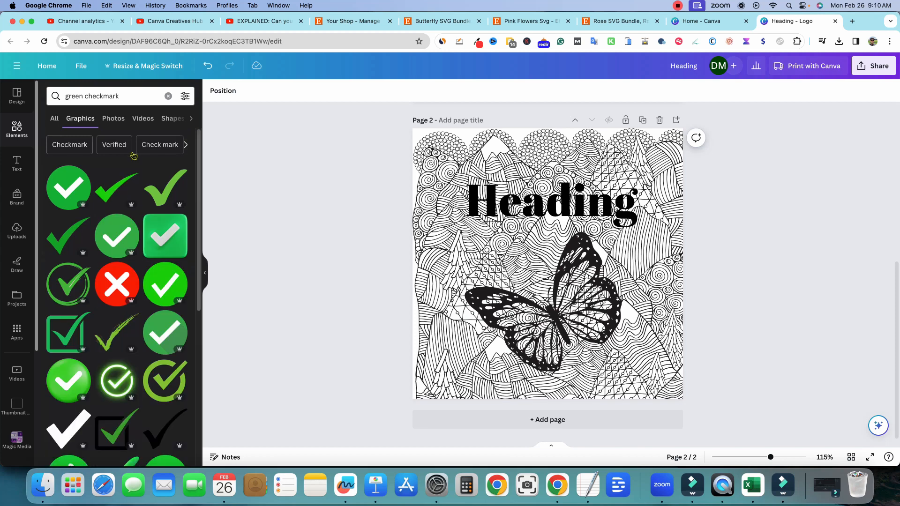
click(166, 187)
drag(518, 270, 464, 191)
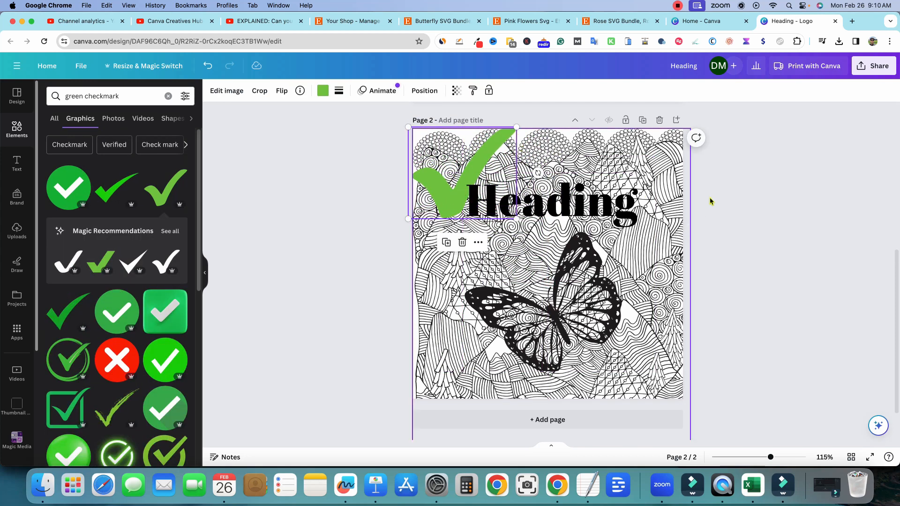
click(711, 272)
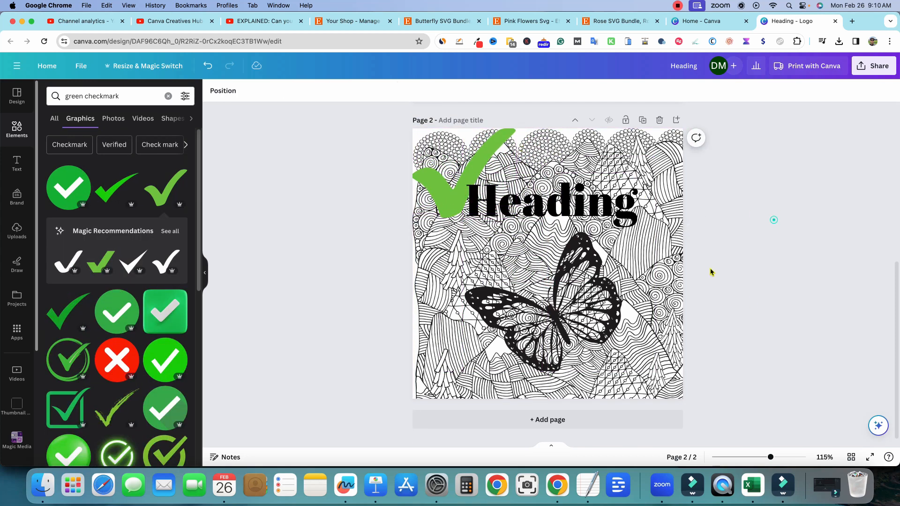
- Add a blank page after page 2 and search the elements for "tshirt mockup"
click(676, 120)
click(719, 314)
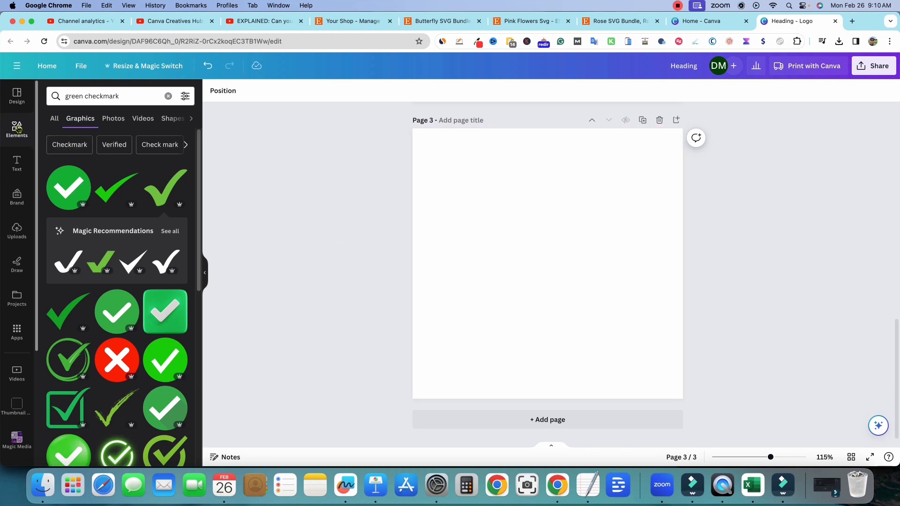
triple_click(127, 99)
text(tshirt)
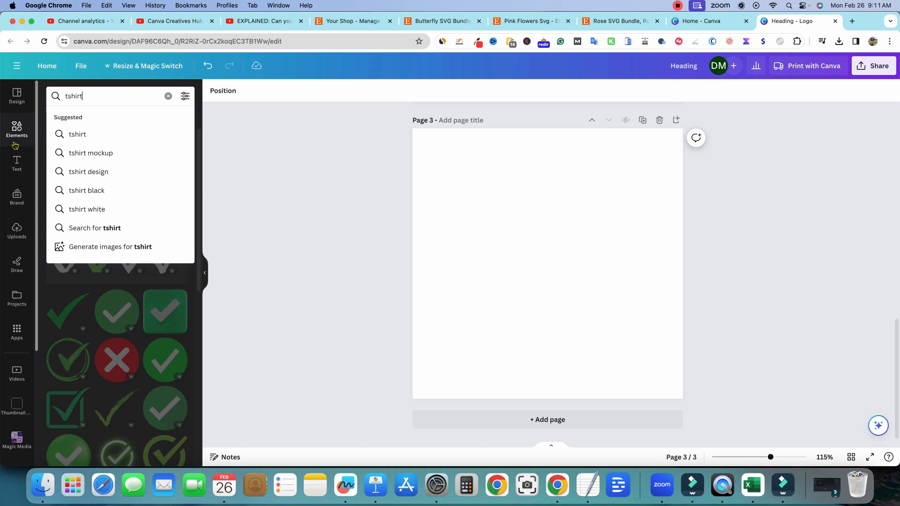
click(86, 151)
- Place the black T-shirt graphic in the middle of page 3, discarding the white T-shirt tried first
click(65, 248)
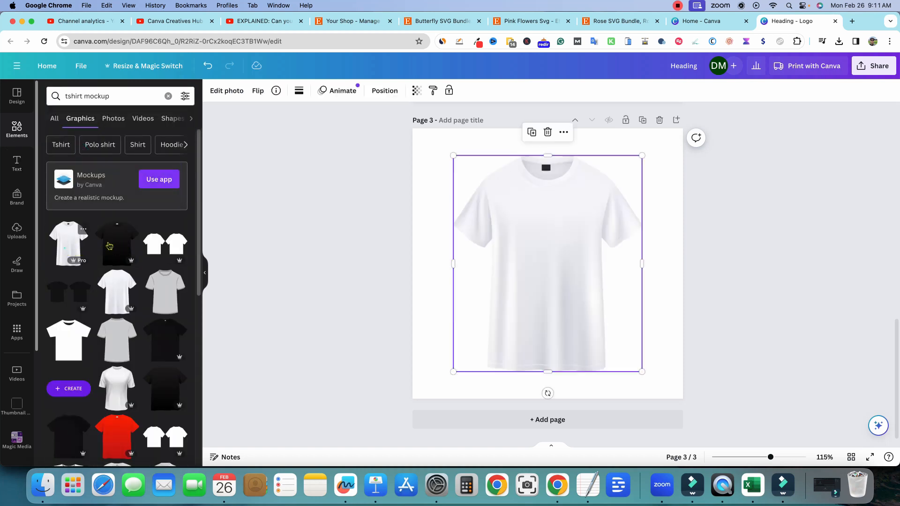
key(Delete)
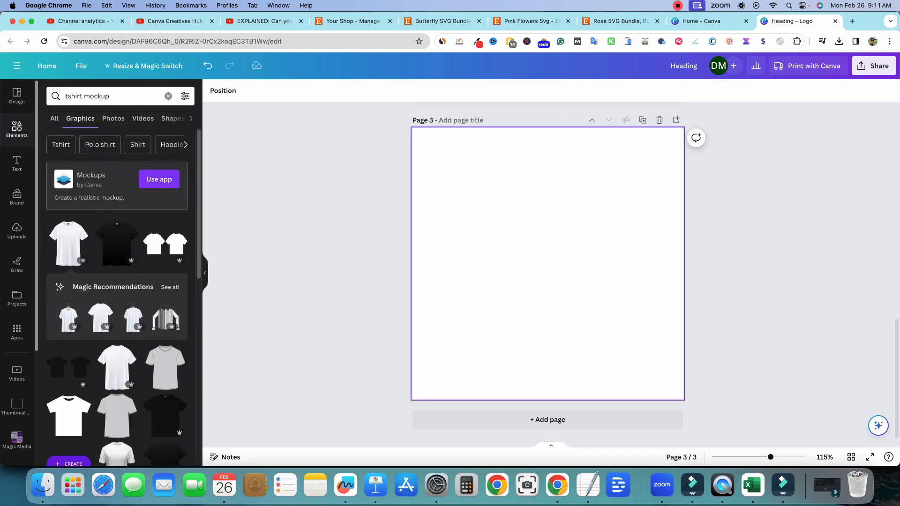
click(121, 246)
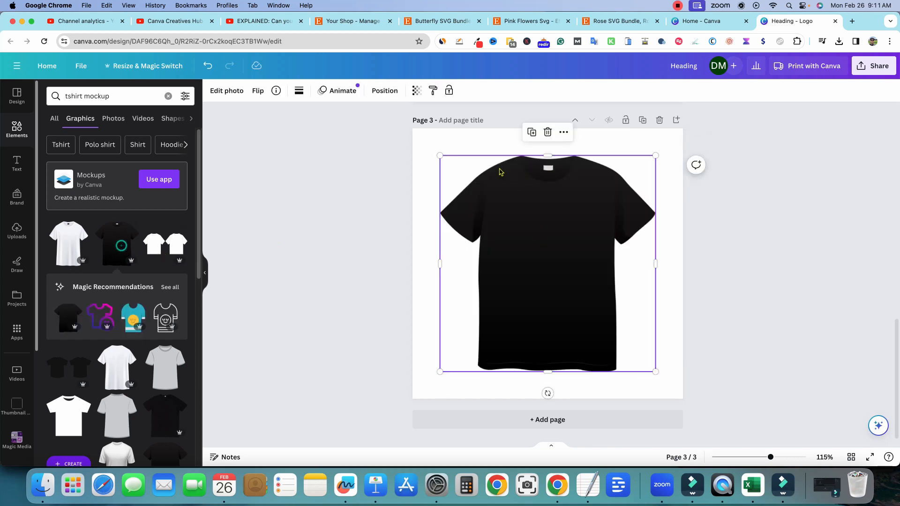
click(830, 289)
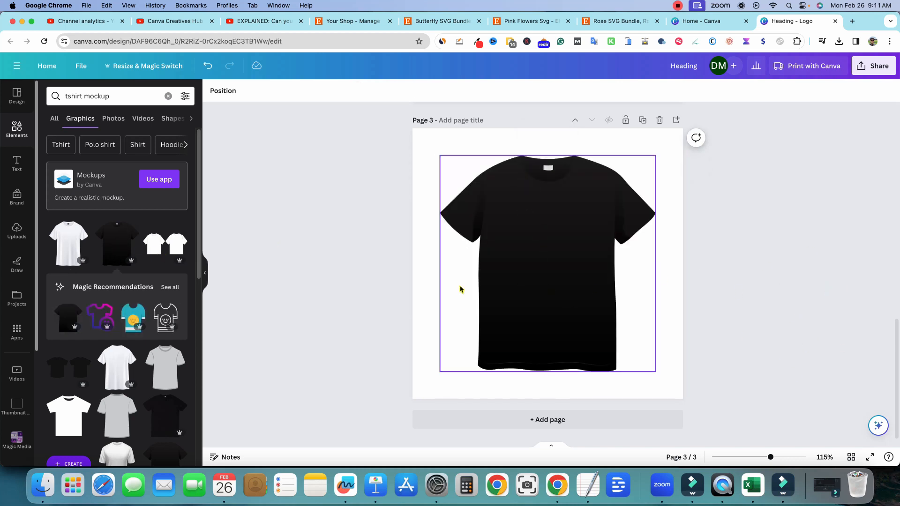
- Search the elements for "cat"
click(14, 128)
click(79, 98)
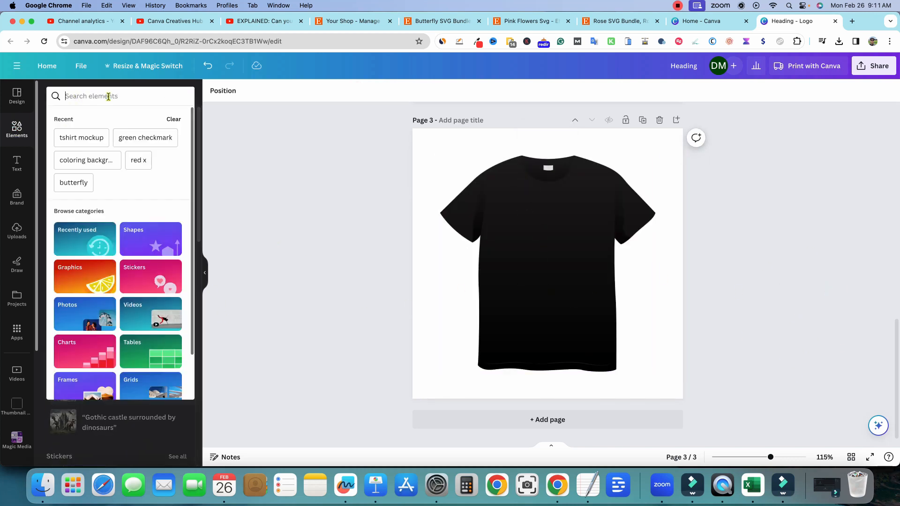
text(cat)
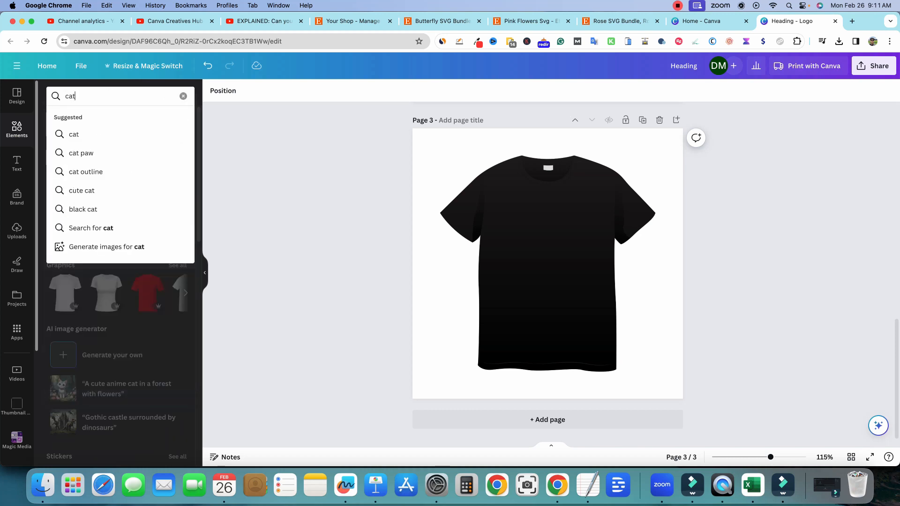
key(Return)
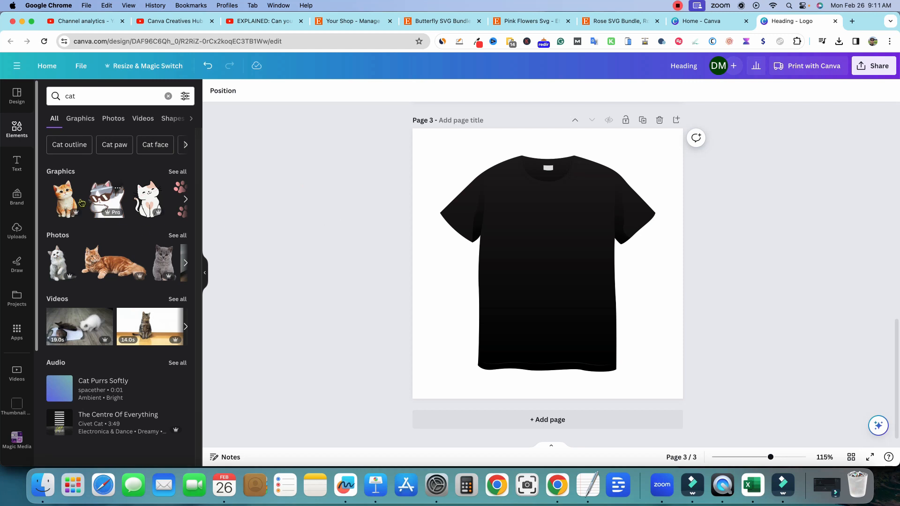
- Add the orange kitten graphic to page 3, shrink it to about 30% of the page width and center it on the black shirt
click(66, 199)
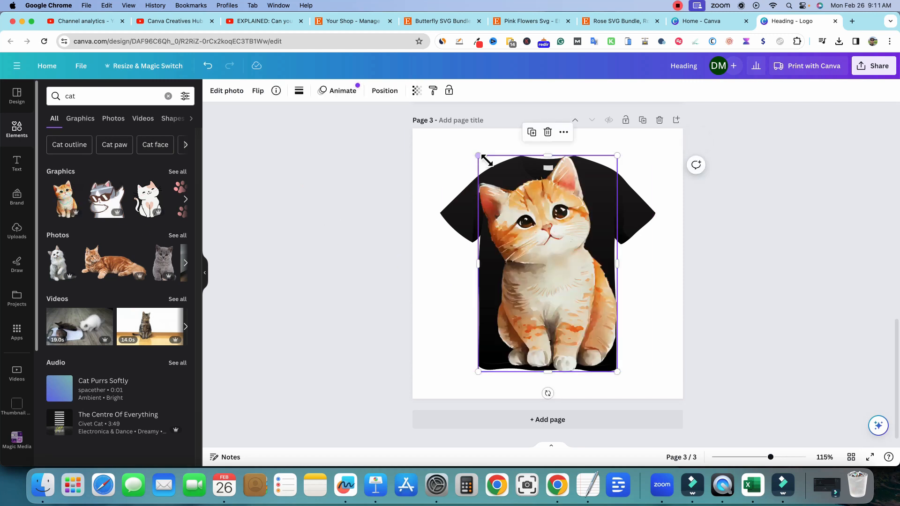
drag(478, 156, 532, 241)
drag(577, 290, 552, 244)
click(799, 281)
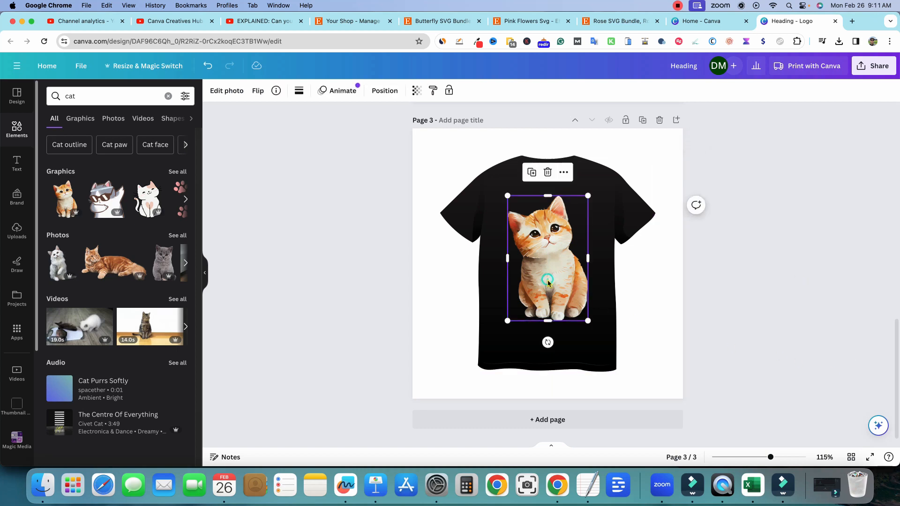
drag(548, 281, 548, 291)
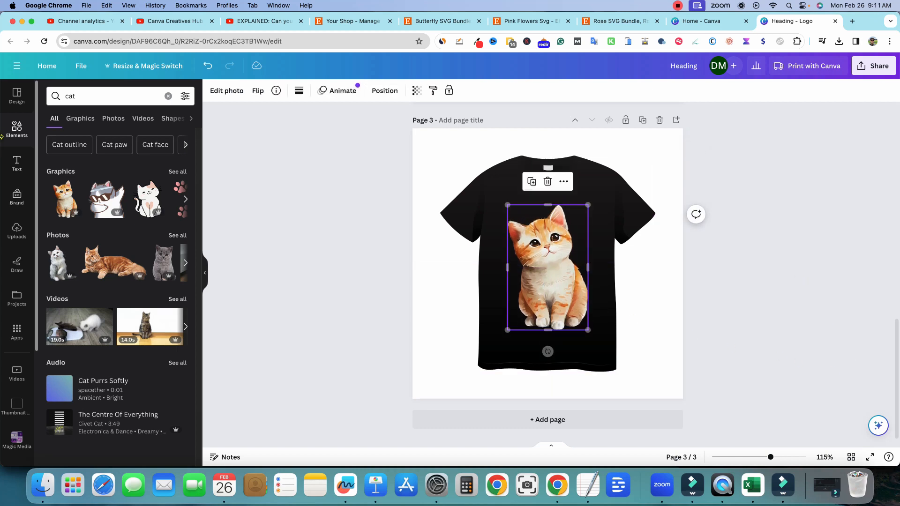
- Add the tilted white "Coffee" text to page 3 and move it onto the shirt just below the kitten
click(15, 162)
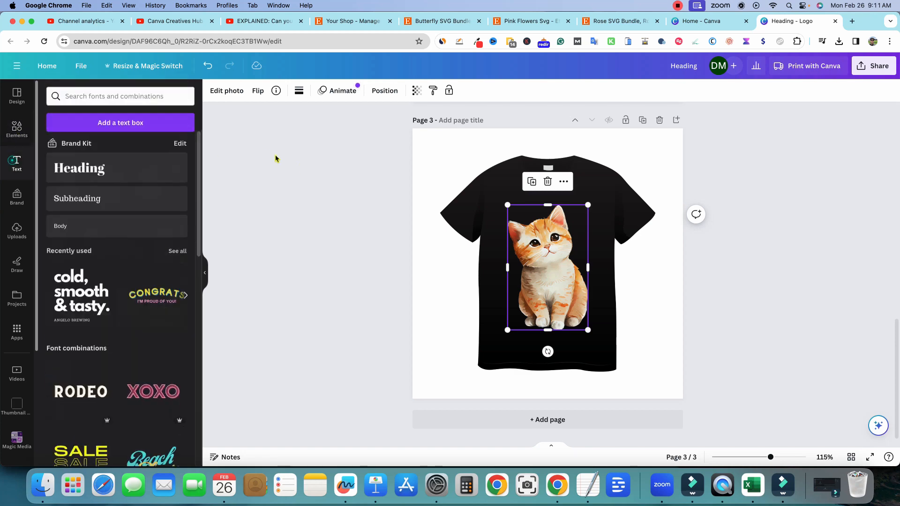
click(164, 177)
drag(542, 374, 525, 336)
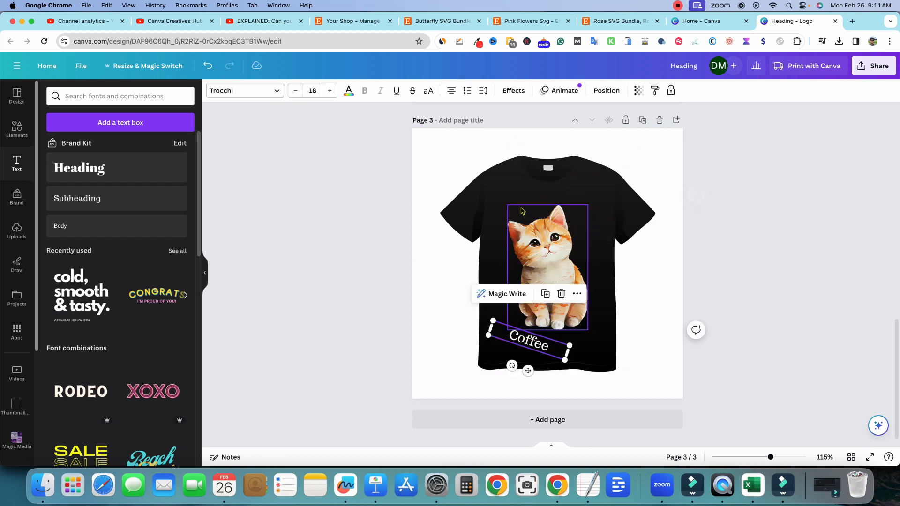
- Duplicate the "Coffee" text, change the copy to "I love", straighten it to horizontal and place it above the kitten
key(super+v)
double_click(576, 206)
text(I)
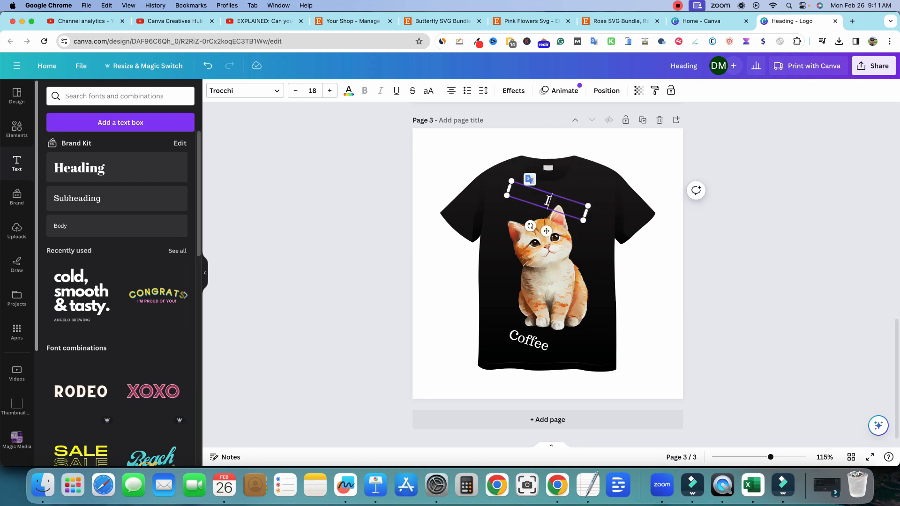
text( love)
drag(530, 226, 541, 233)
drag(562, 201, 562, 197)
click(536, 344)
click(535, 344)
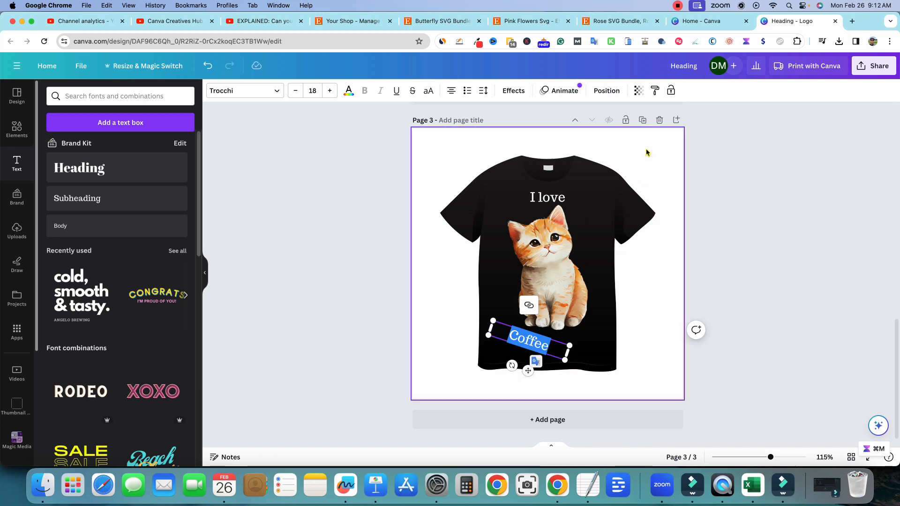
- Duplicate page 3 and delete the "I love" and "Coffee" texts from the copy, leaving only the kitten on the shirt
click(643, 121)
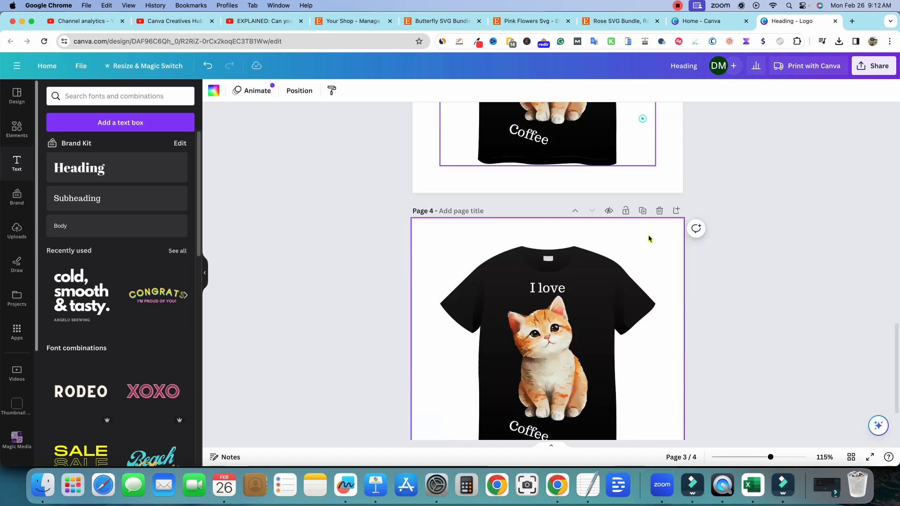
click(555, 199)
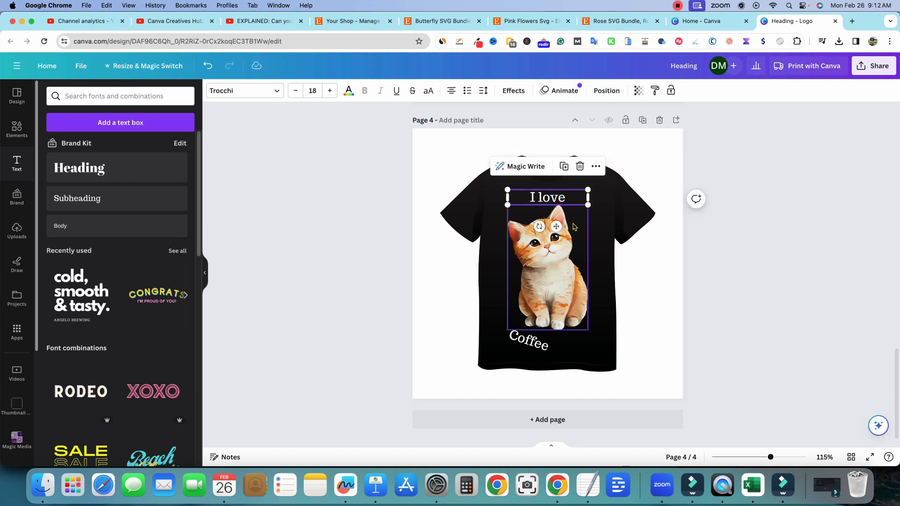
key(Delete)
click(544, 346)
key(Delete)
click(697, 318)
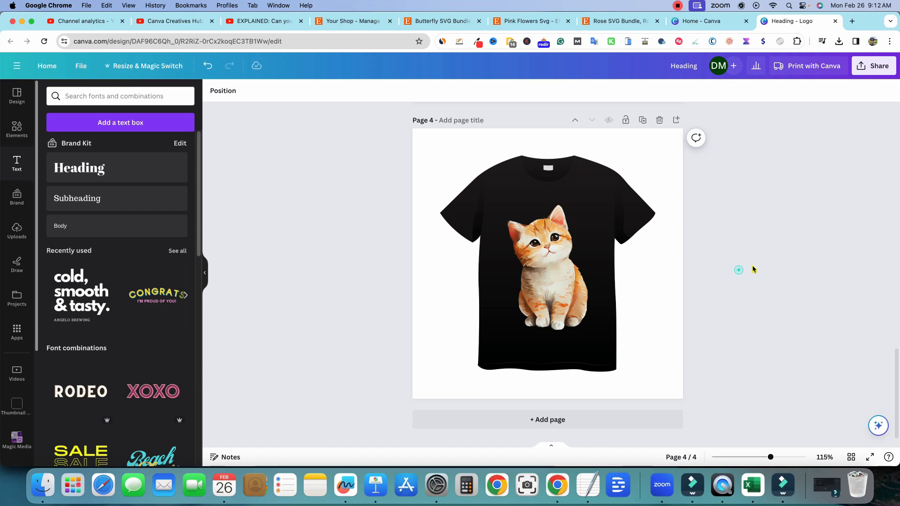
click(249, 23)
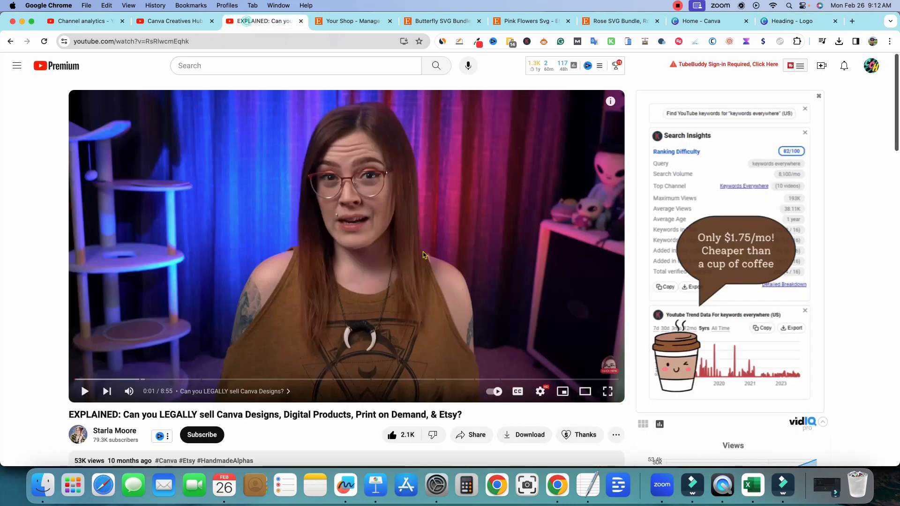
click(778, 21)
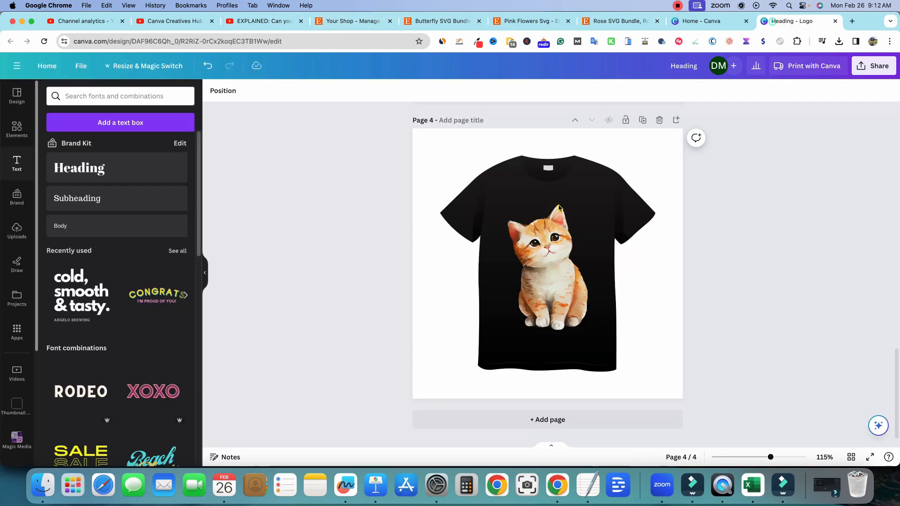
click(771, 294)
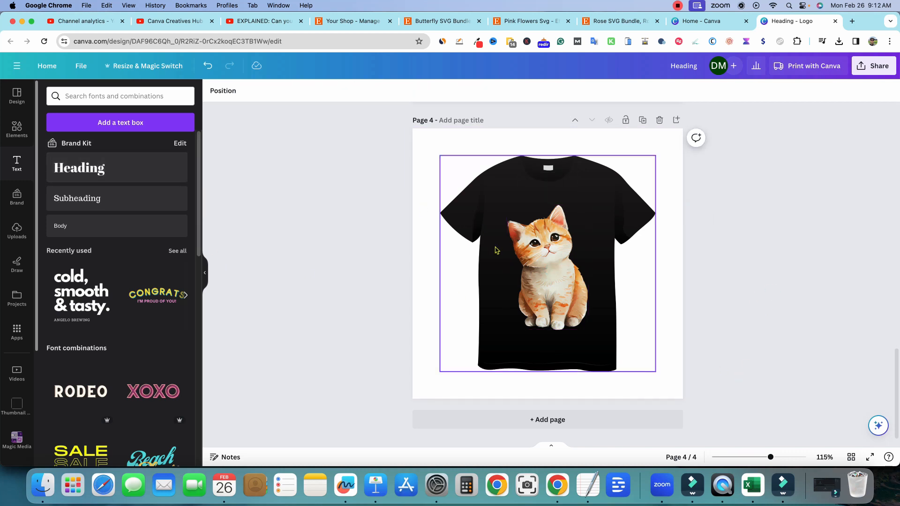
click(773, 264)
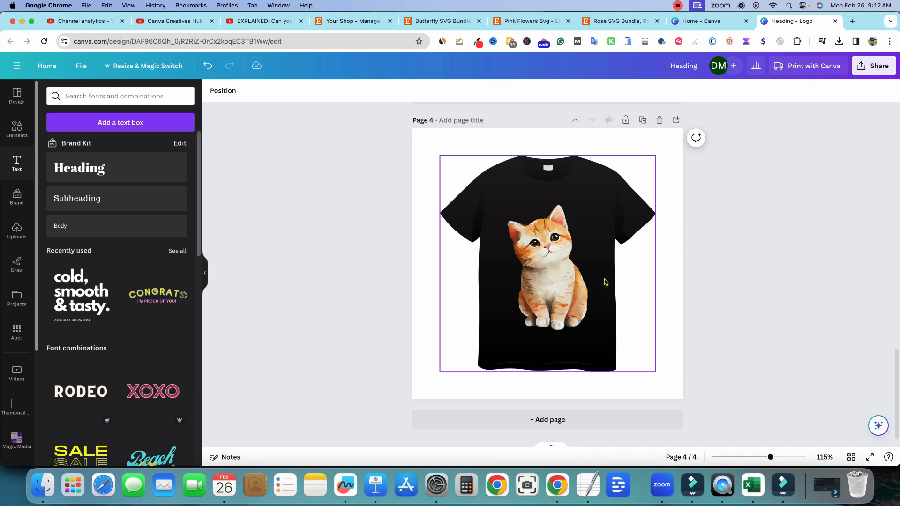
click(703, 266)
click(546, 270)
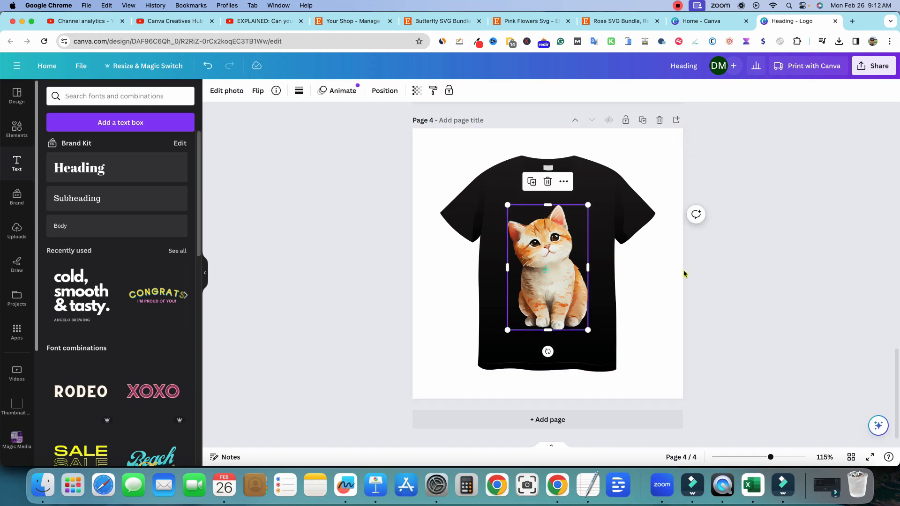
click(755, 270)
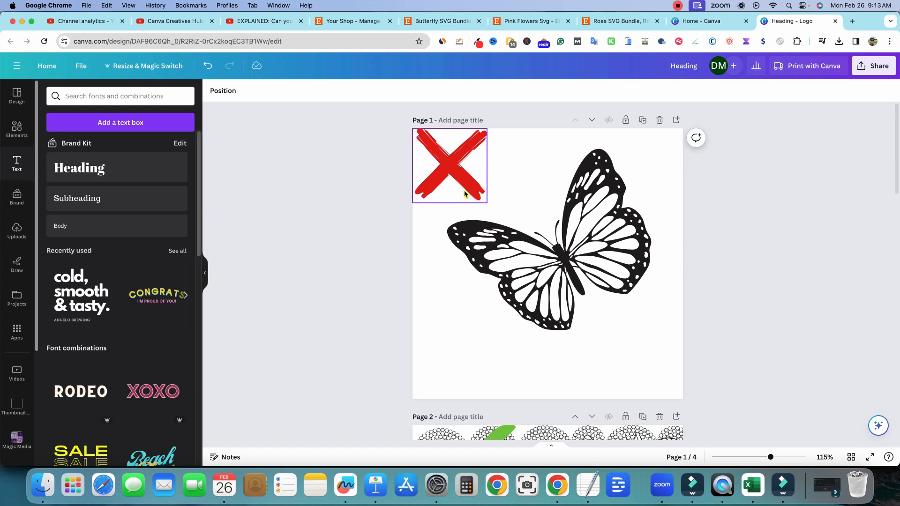
- Copy the red X from page 1 onto the upper-left corner of page 4, beside the kitten-only shirt
click(463, 192)
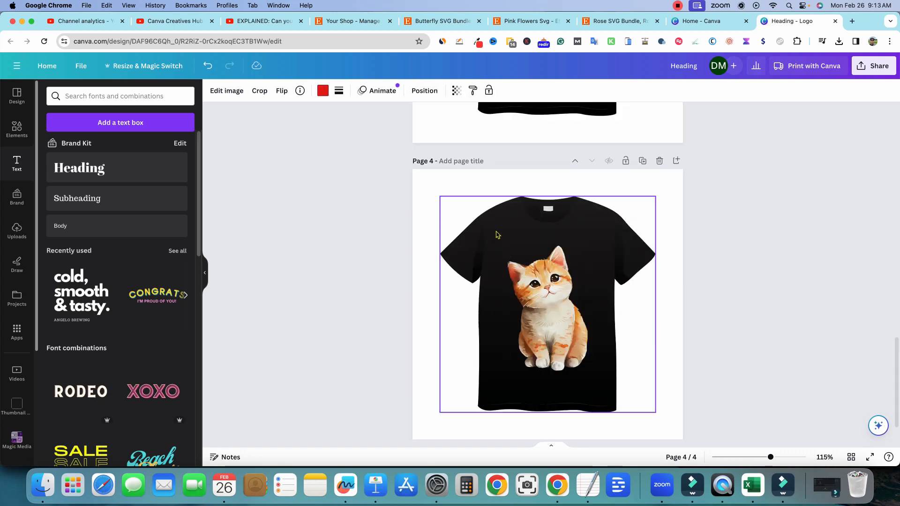
key(super+v)
click(785, 259)
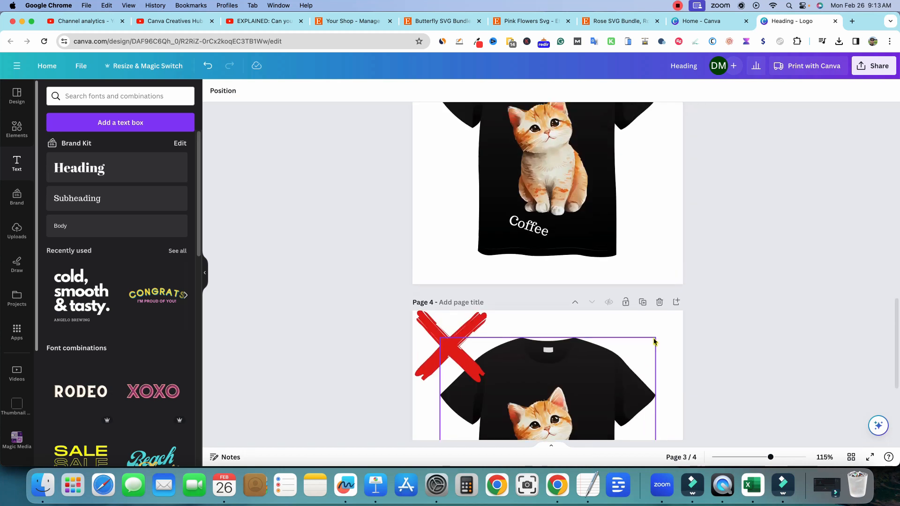
- On page 3, enlarge "I love" to size 24 and extend the tilted "Coffee" text to "Coffee & Cats", widened to one line
scroll(654, 342, up, 3)
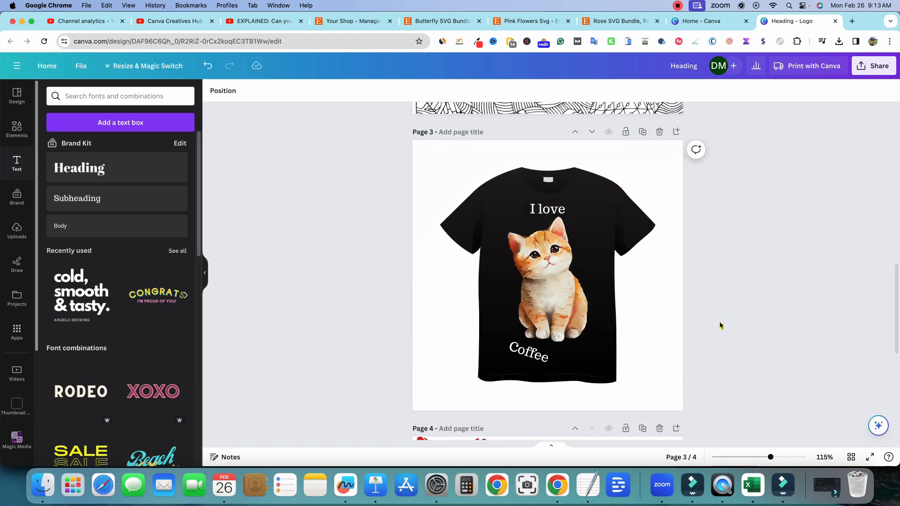
click(567, 214)
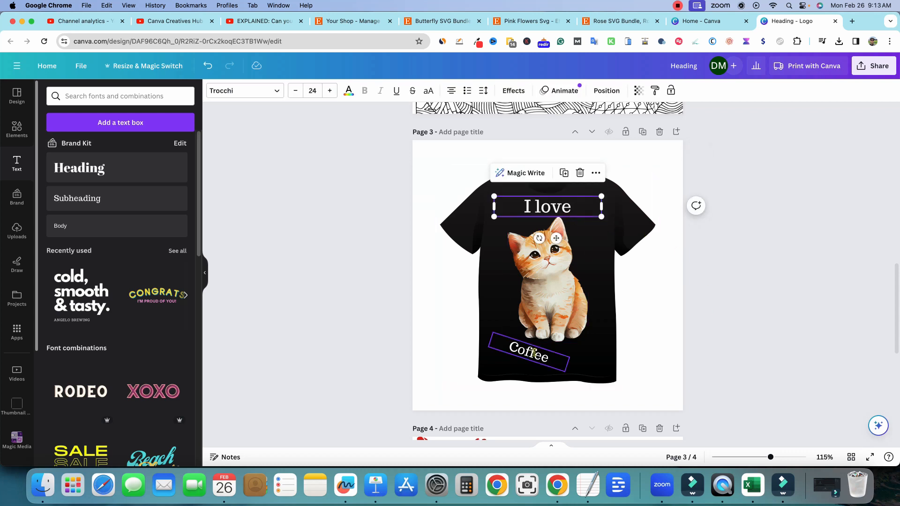
double_click(534, 355)
click(554, 359)
text(&)
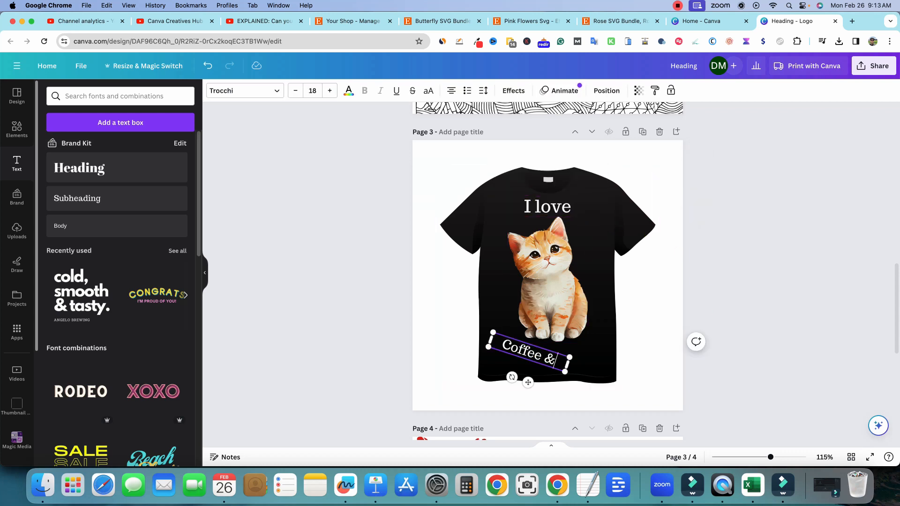
text( Cats)
click(709, 316)
click(547, 368)
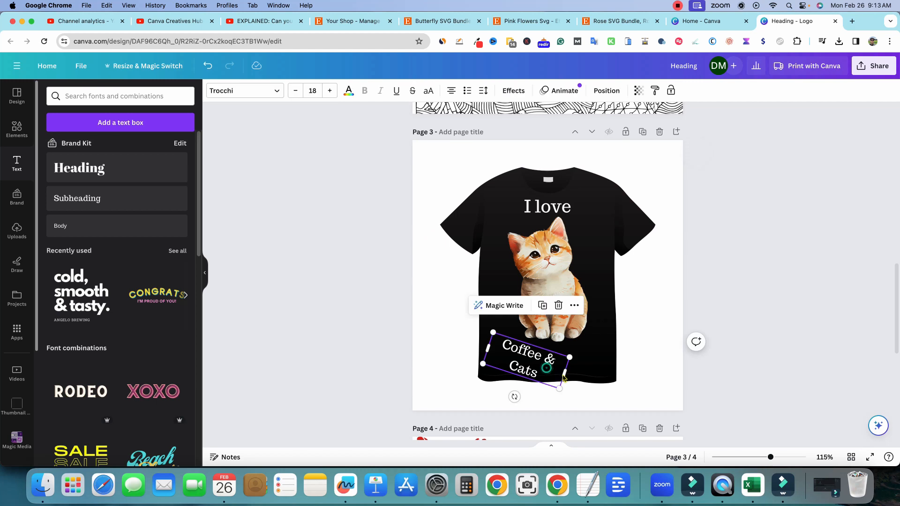
drag(564, 377, 660, 365)
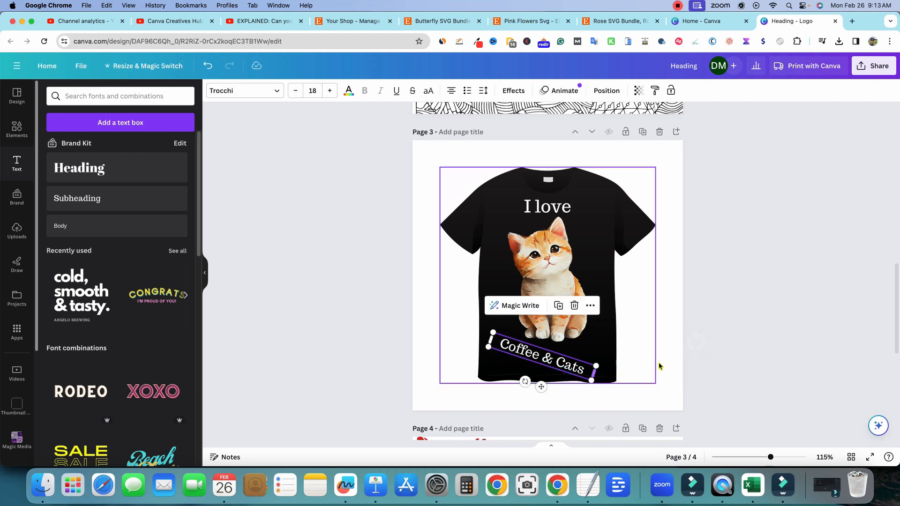
click(694, 355)
- Straighten the "Coffee & Cats" text to horizontal and center it on the shirt just below the kitten
drag(553, 367, 535, 379)
click(746, 342)
click(561, 351)
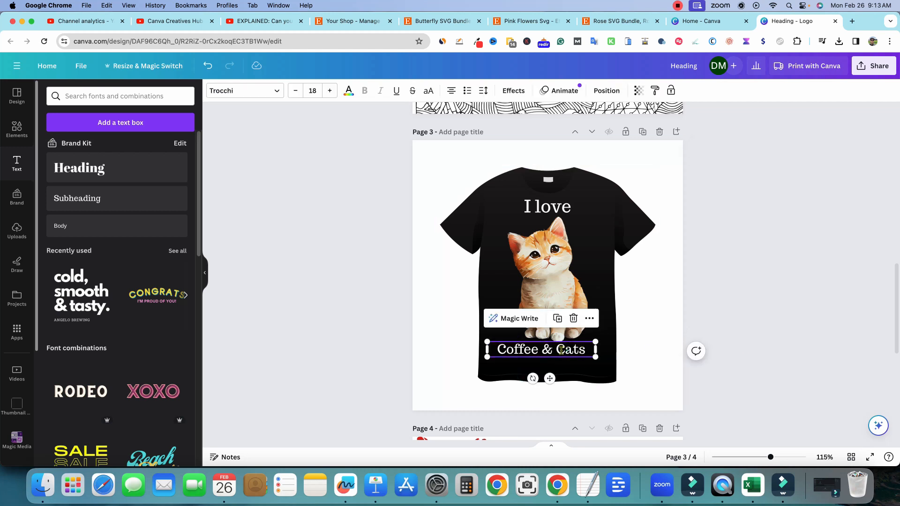
drag(562, 351, 567, 352)
click(766, 322)
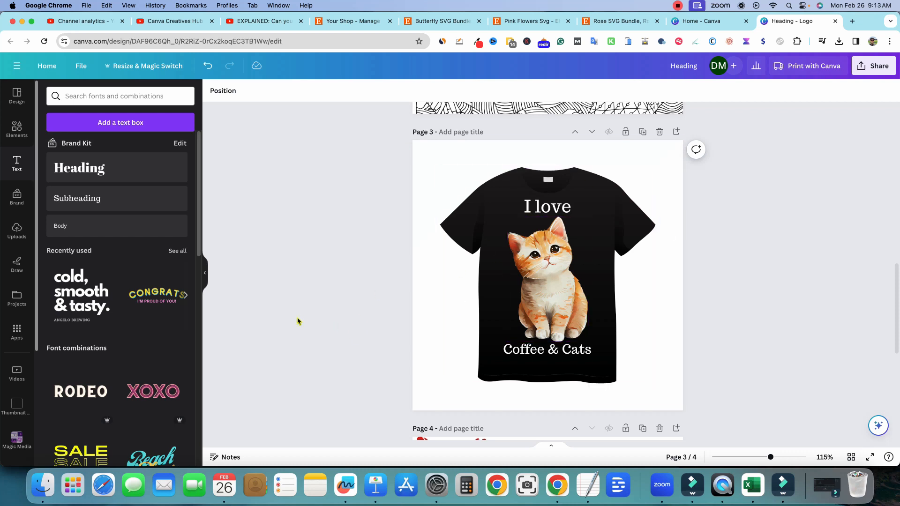
- Duplicate page 3 with the finished "I love Coffee & Cats" shirt
click(642, 132)
scroll(576, 238, up, 2)
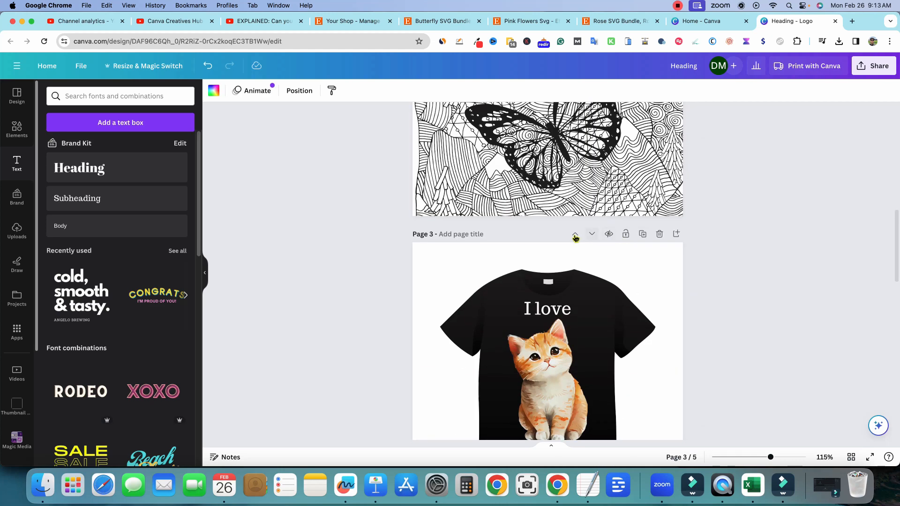
scroll(576, 238, down, 2)
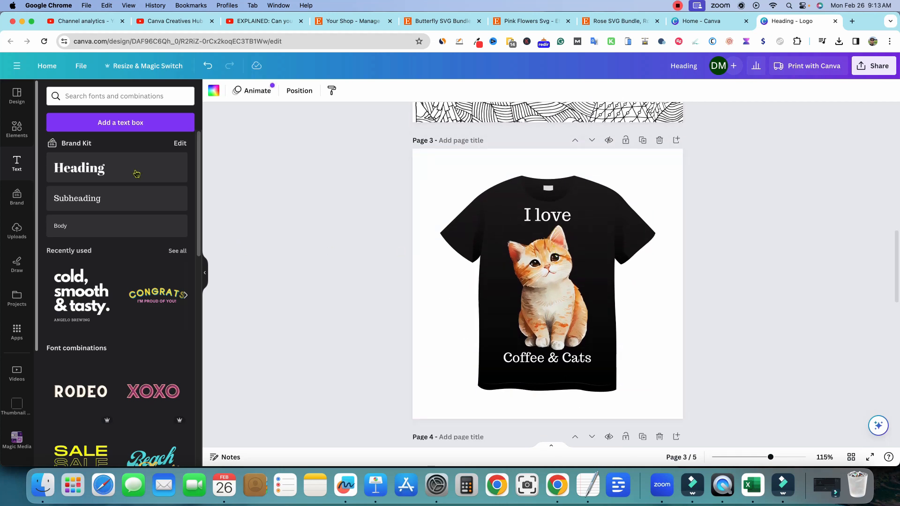
- Find a "question" graphic, add the red question mark to page 3's upper-left corner and size it to about 119 × 187
click(17, 129)
click(81, 97)
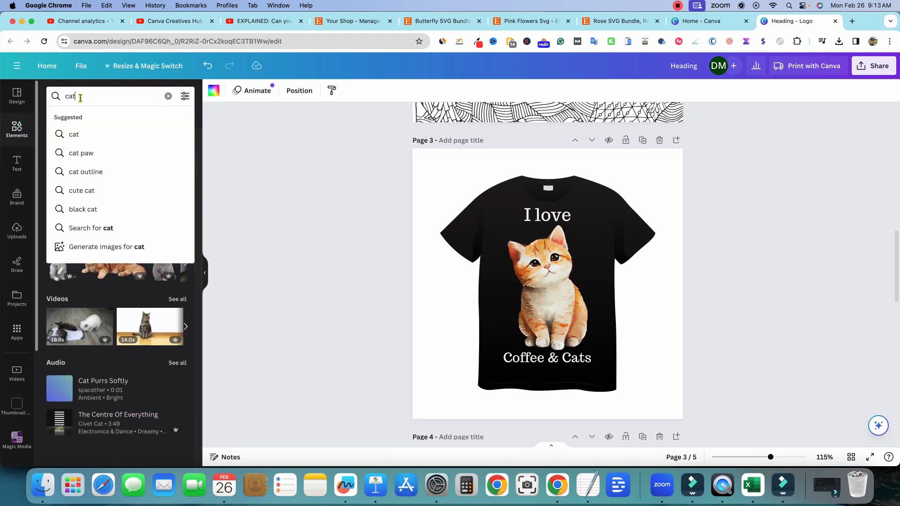
drag(80, 97, 53, 96)
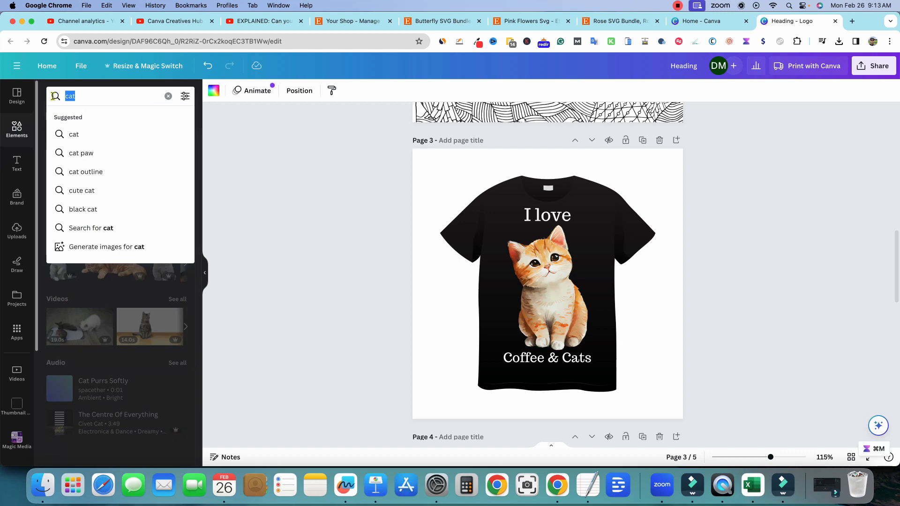
text(question)
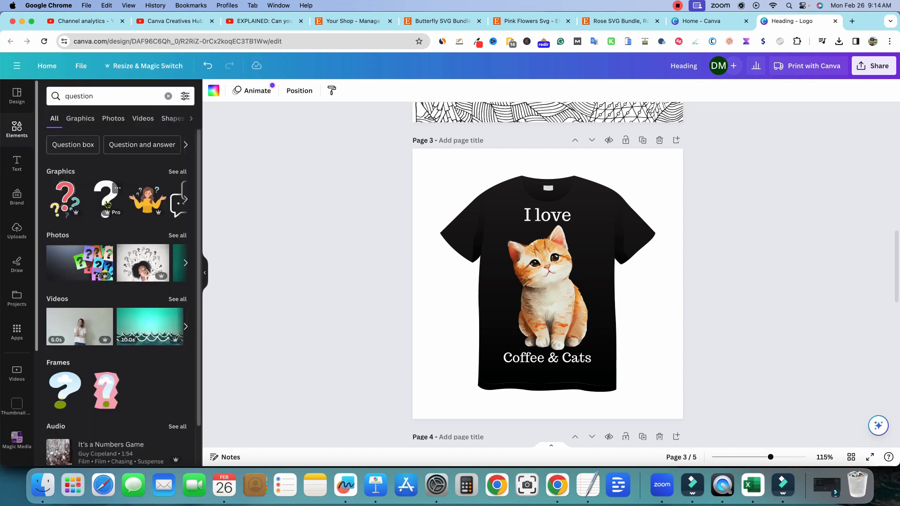
click(107, 205)
drag(548, 356, 437, 210)
drag(481, 257, 476, 249)
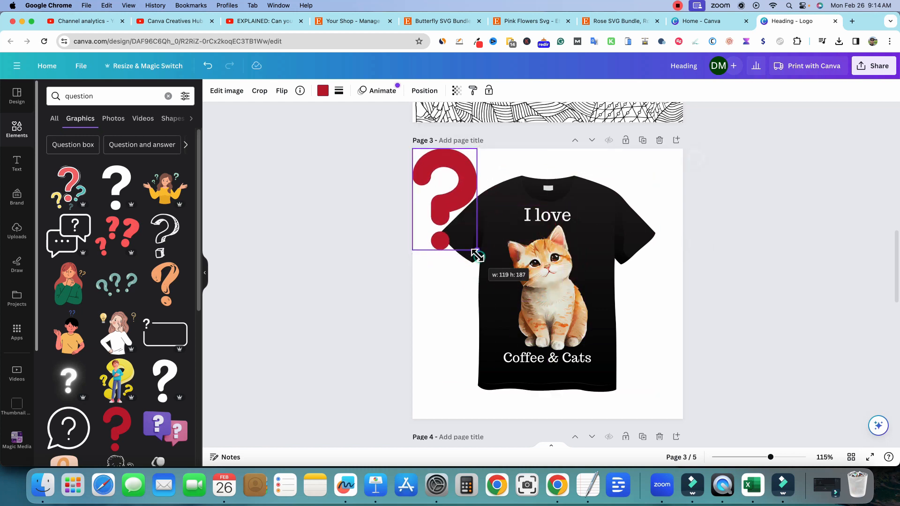
click(693, 202)
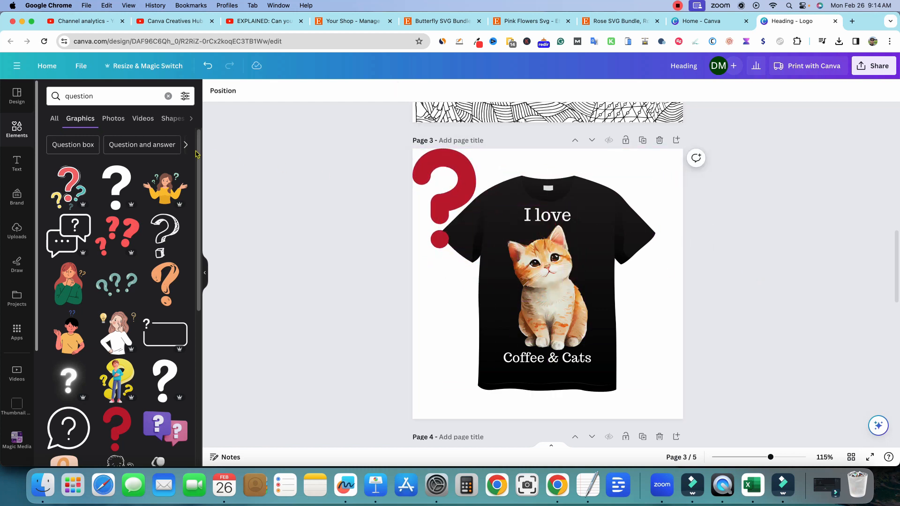
- Copy the "I love" text above the shirt on page 3, color it red and change it to "Example 1"
click(555, 214)
key(super+c)
key(super+v)
drag(555, 217, 628, 124)
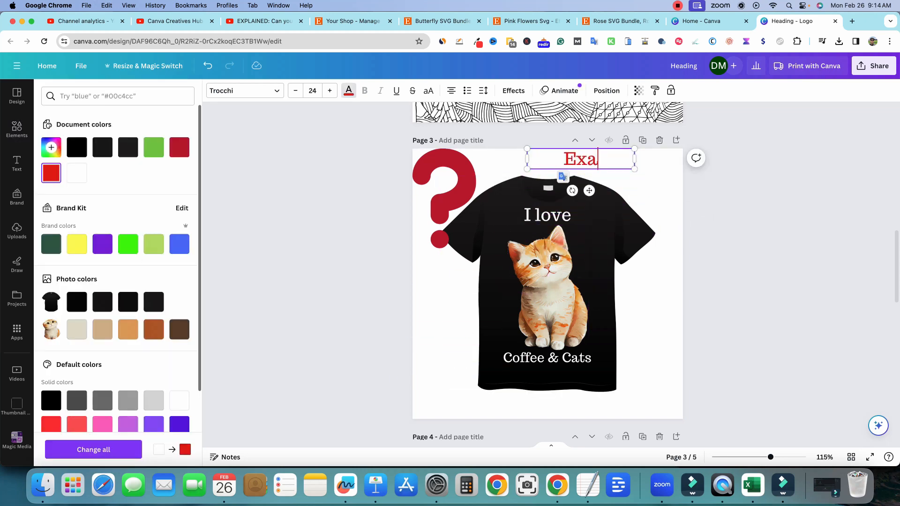
text(mple)
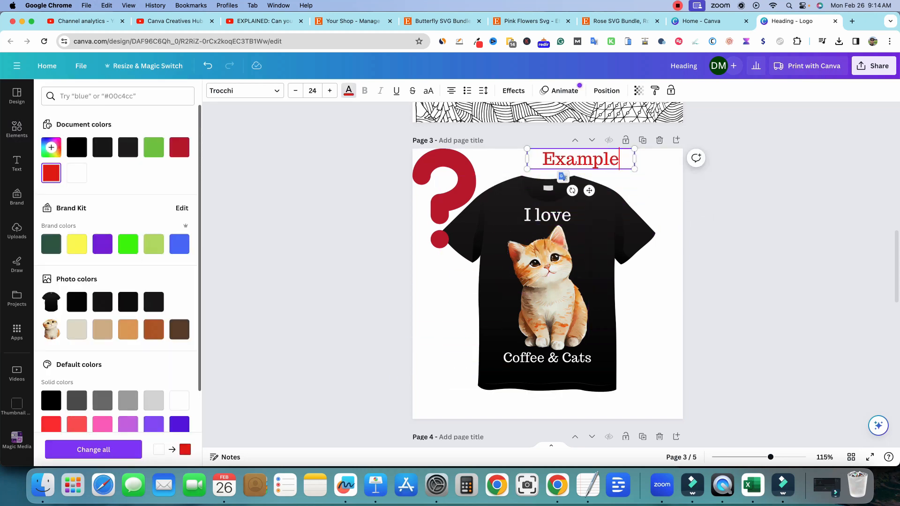
text( 1)
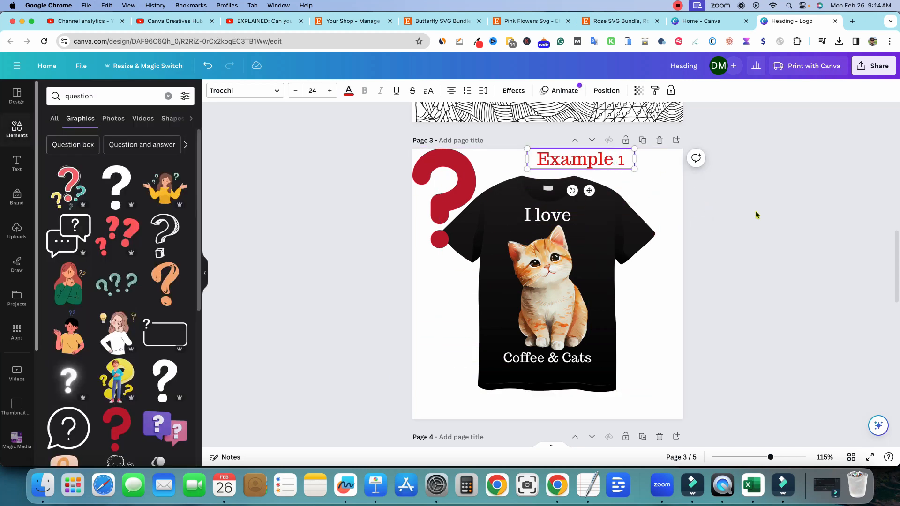
click(757, 214)
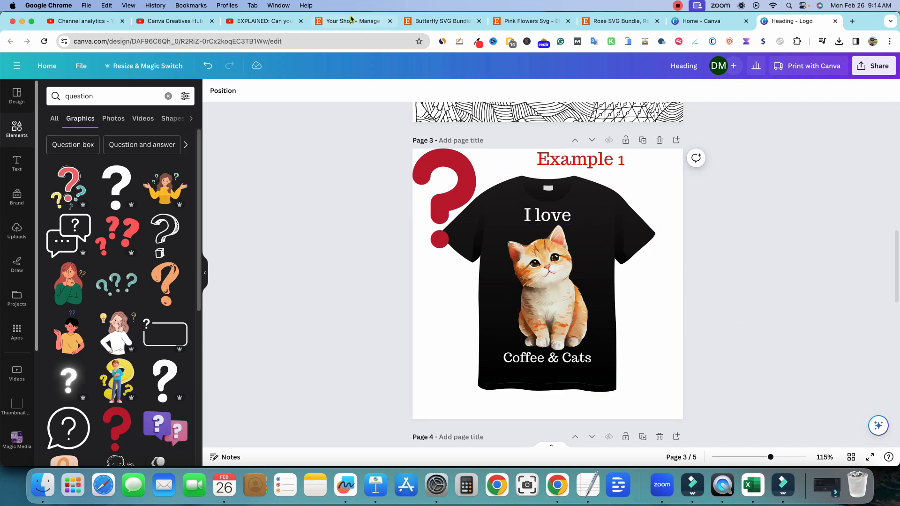
- Show the YouTube video about legally selling Canva designs and return to the Canva design
click(266, 22)
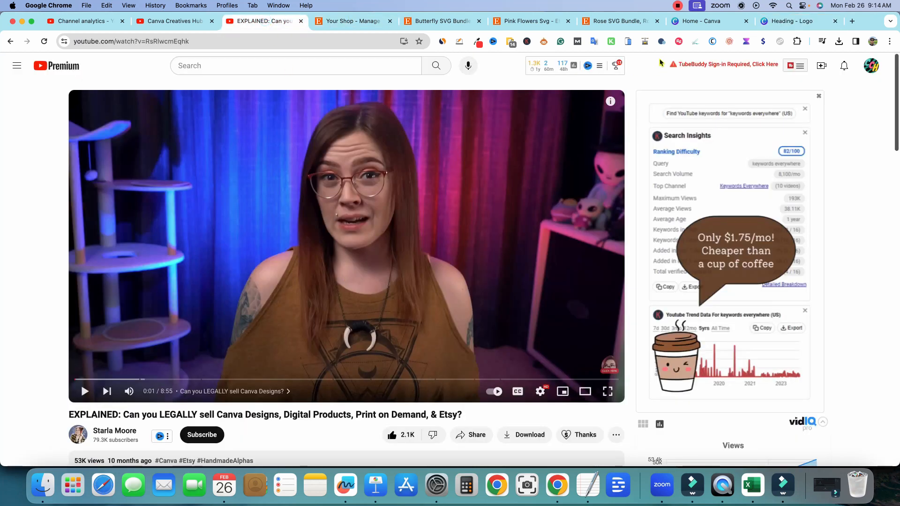
click(789, 22)
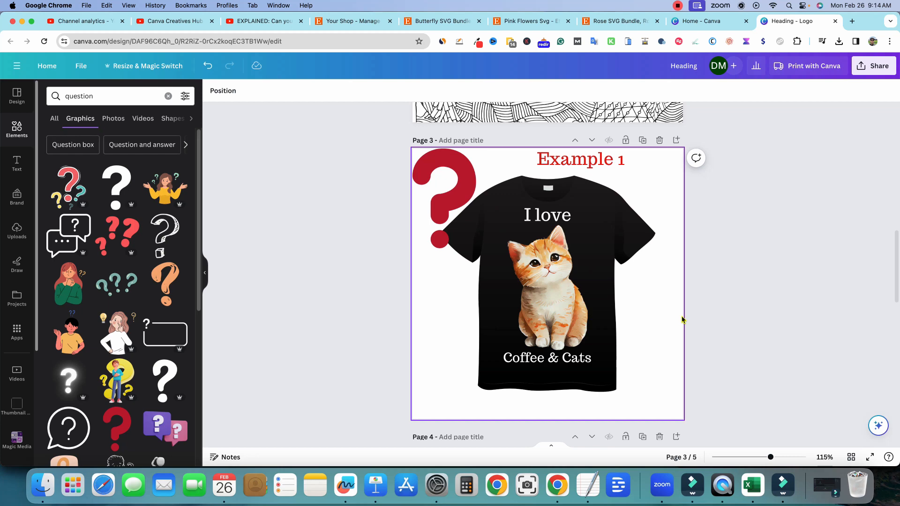
- Copy the red "Example 1" label from page 3 to the same place on page 4 and change it to "Example 2"
scroll(539, 258, down, 5)
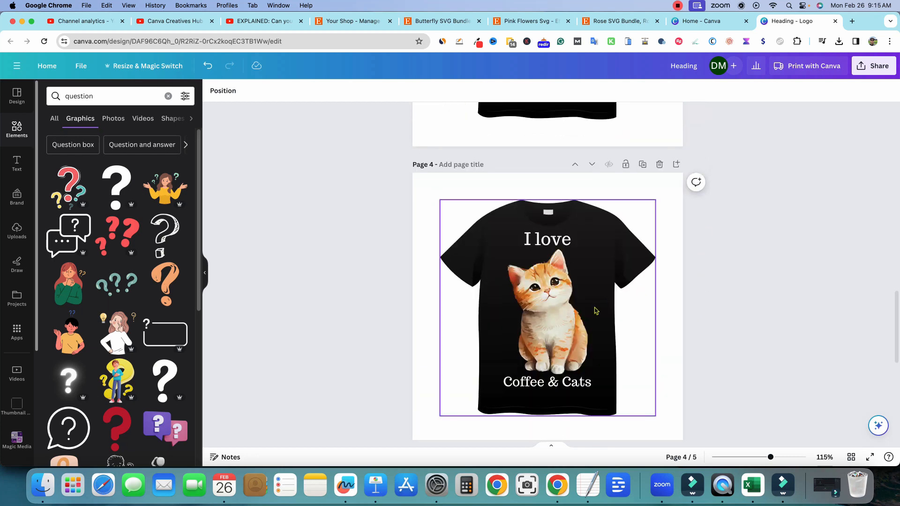
scroll(553, 197, up, 4)
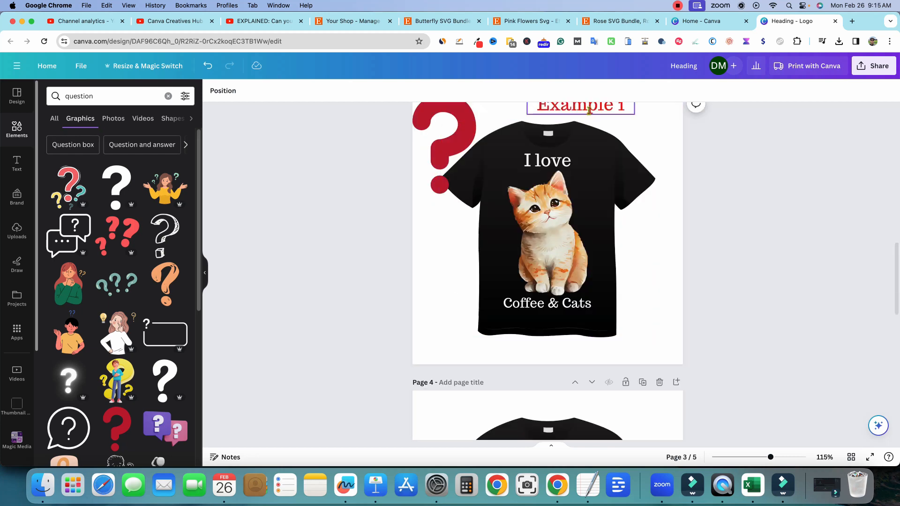
click(589, 110)
key(cmd+c)
scroll(589, 187, down, 3)
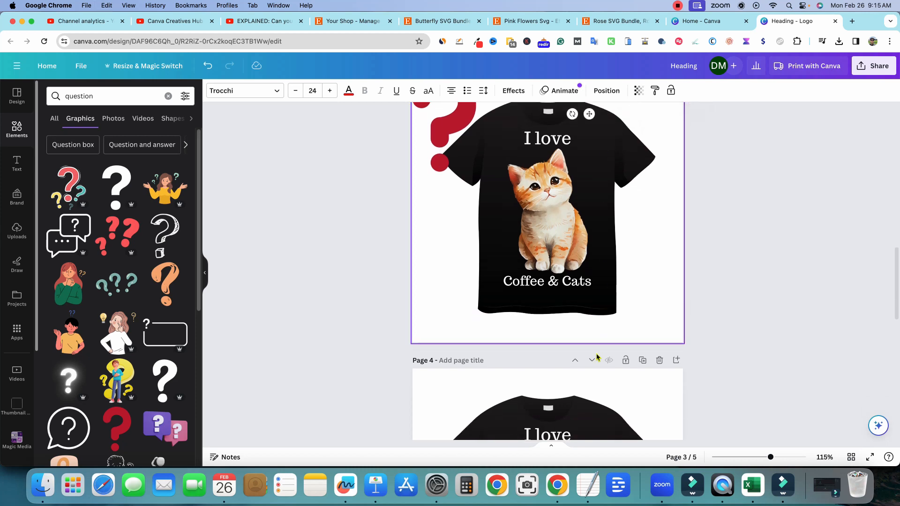
key(cmd+v)
double_click(624, 266)
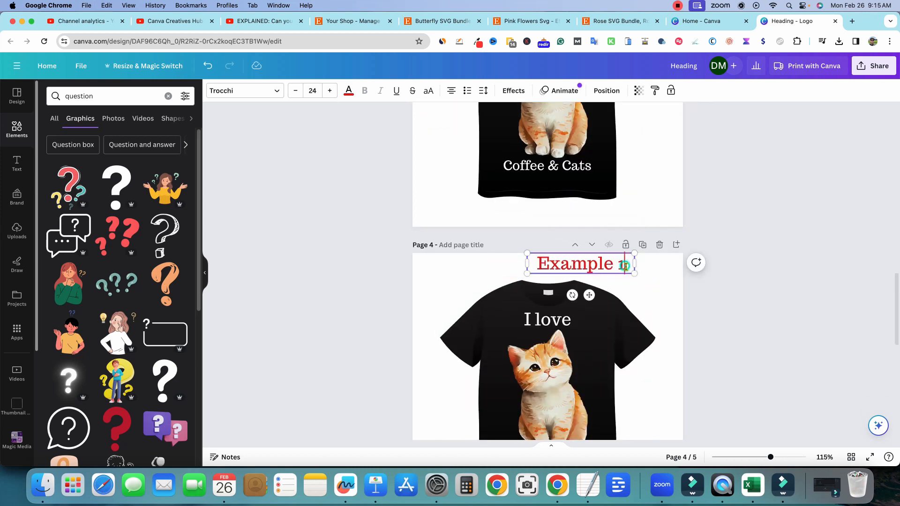
key(BackSpace)
text(2)
click(642, 312)
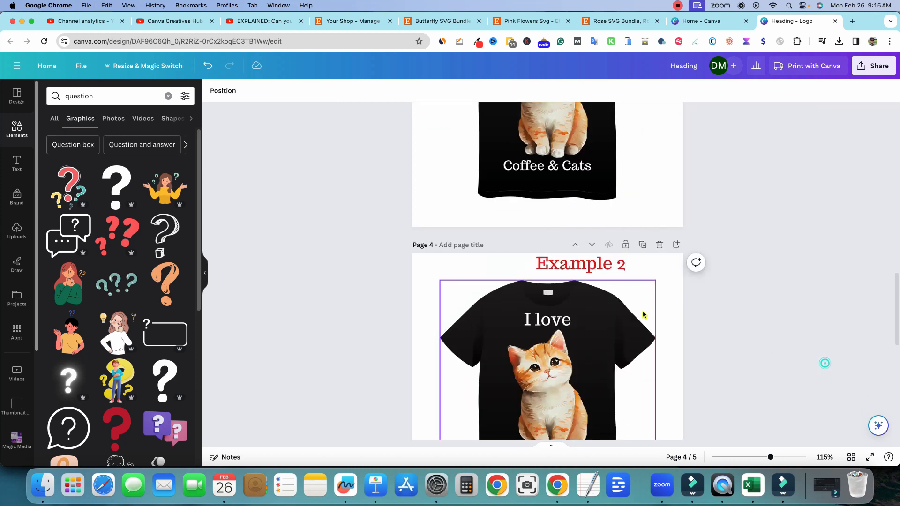
- Copy the red question mark from page 3 to the upper-left corner of page 4
scroll(464, 284, down, 1)
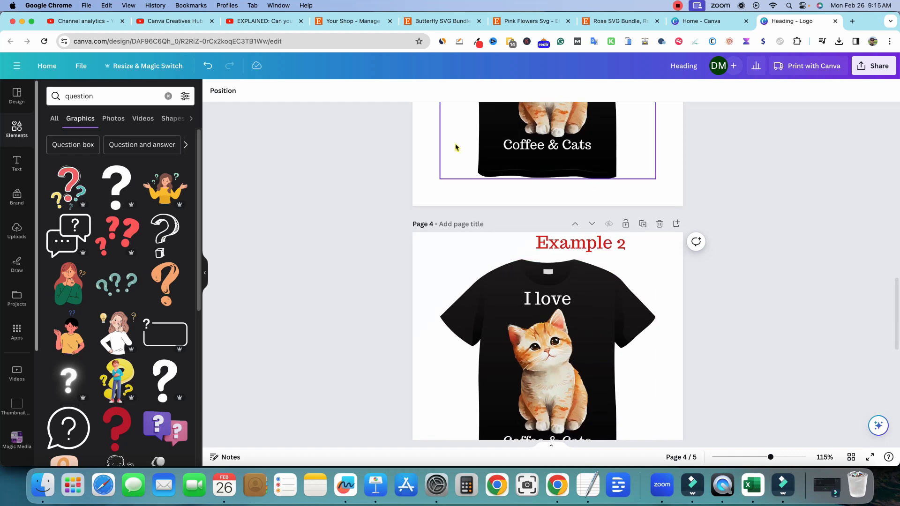
scroll(456, 147, up, 10)
click(455, 394)
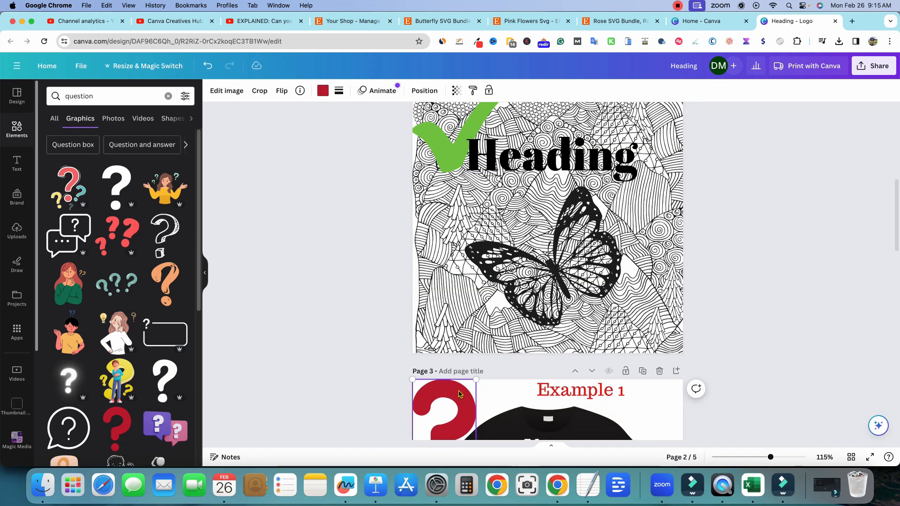
scroll(457, 384, down, 8)
key(super+v)
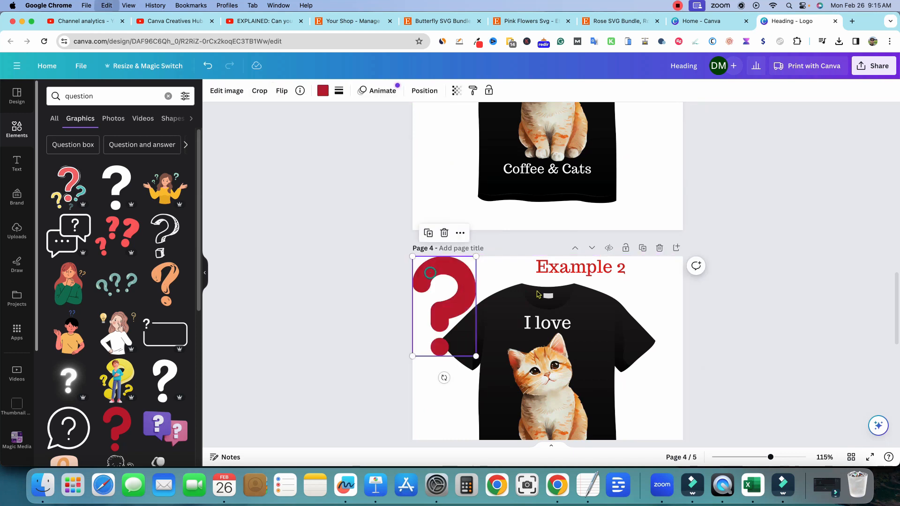
click(743, 329)
- Search the elements library for "coffee" and limit the results to graphics
scroll(732, 345, down, 3)
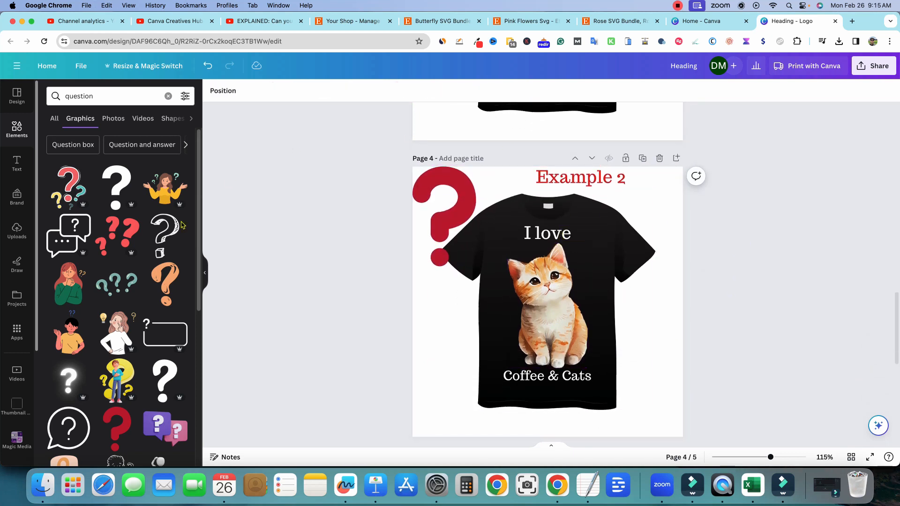
click(14, 135)
click(107, 95)
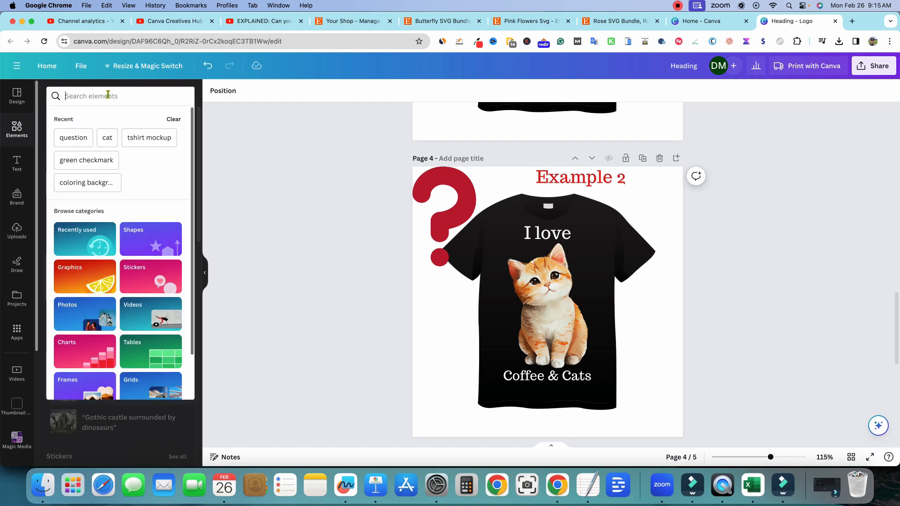
text(coff)
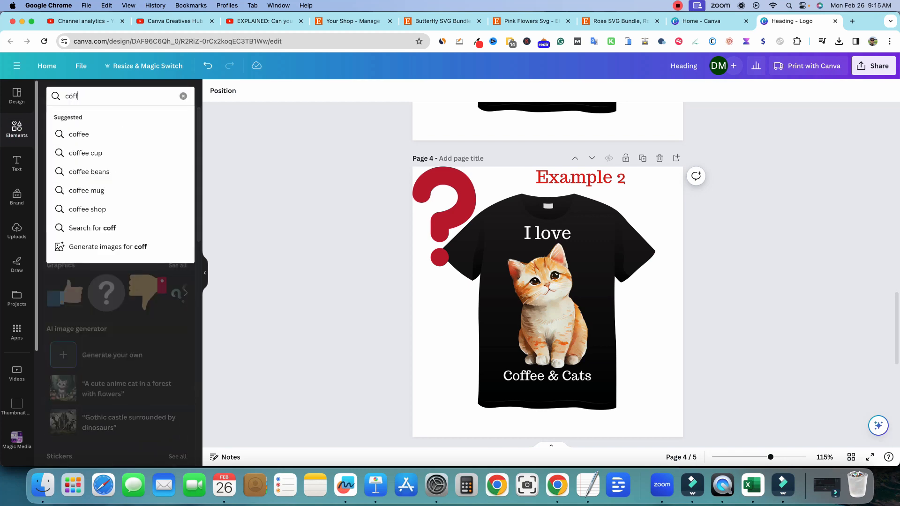
text(ee)
key(Return)
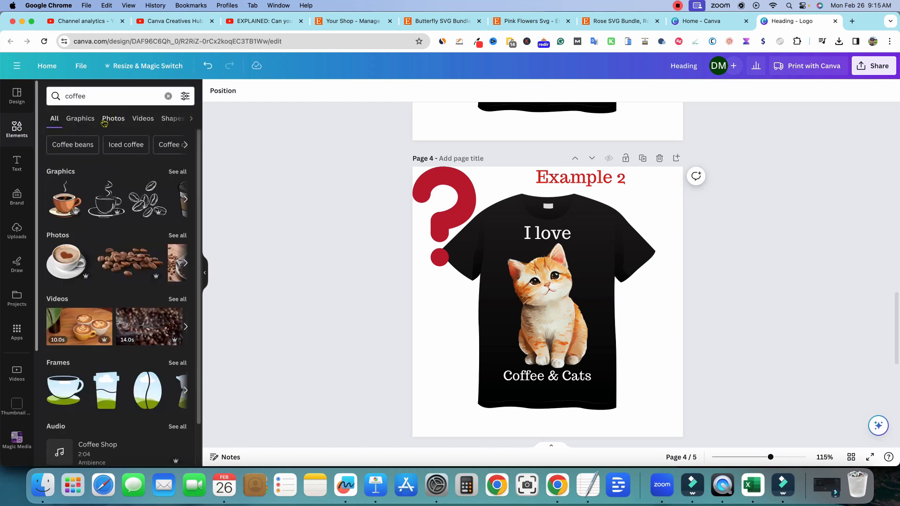
click(82, 117)
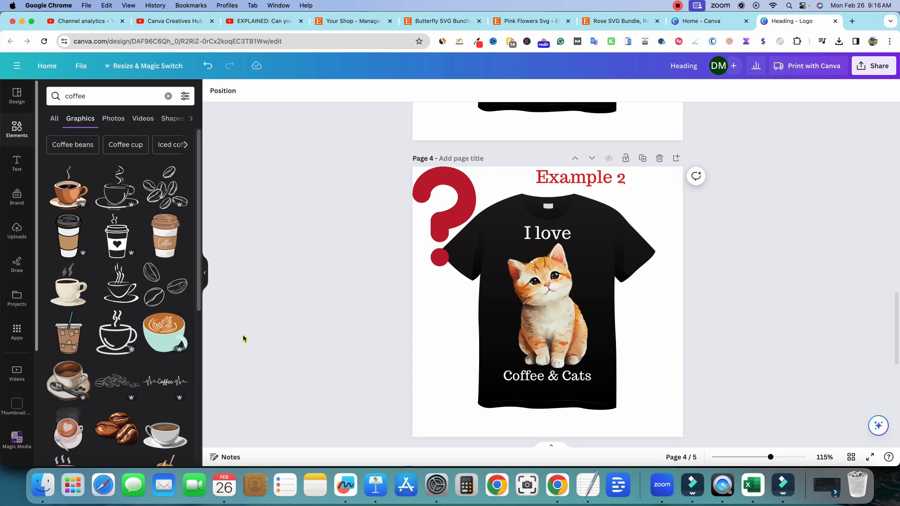
- Add the brown takeaway coffee cup graphic to the page 4 T-shirt design
click(165, 237)
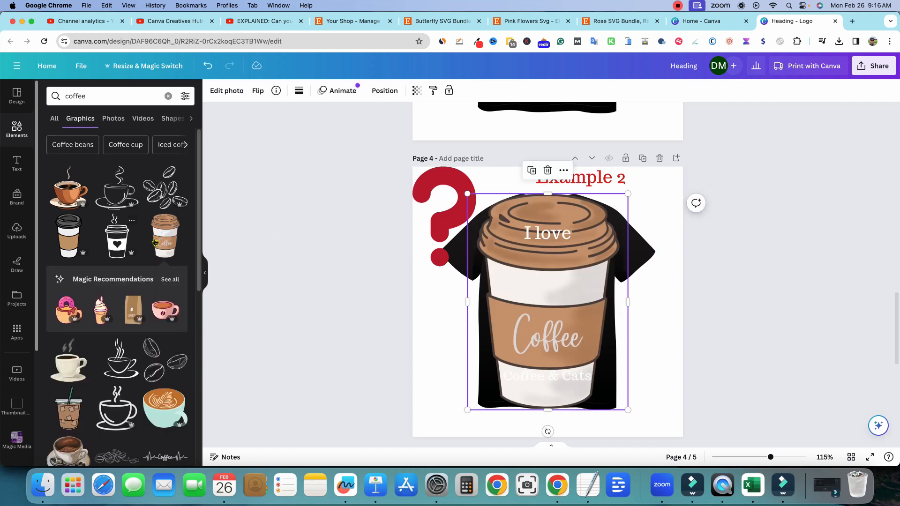
click(248, 252)
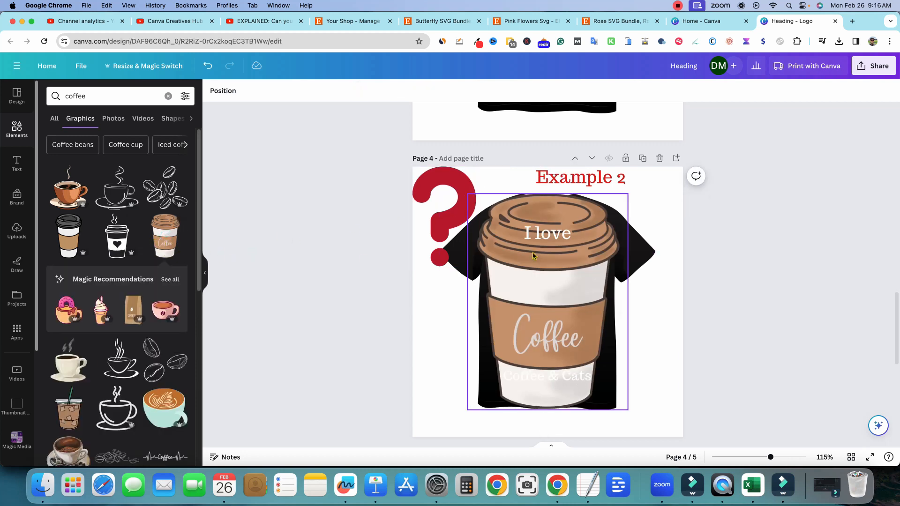
click(472, 199)
click(307, 267)
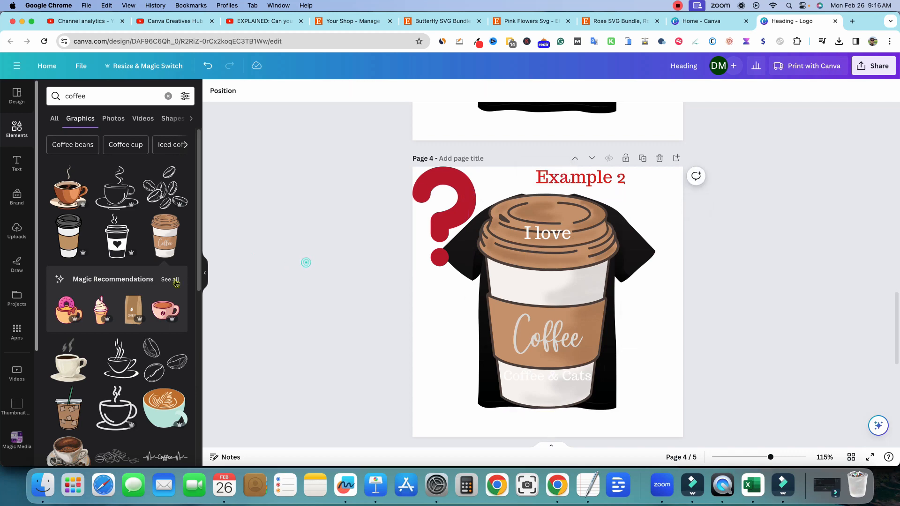
scroll(157, 262, down, 2)
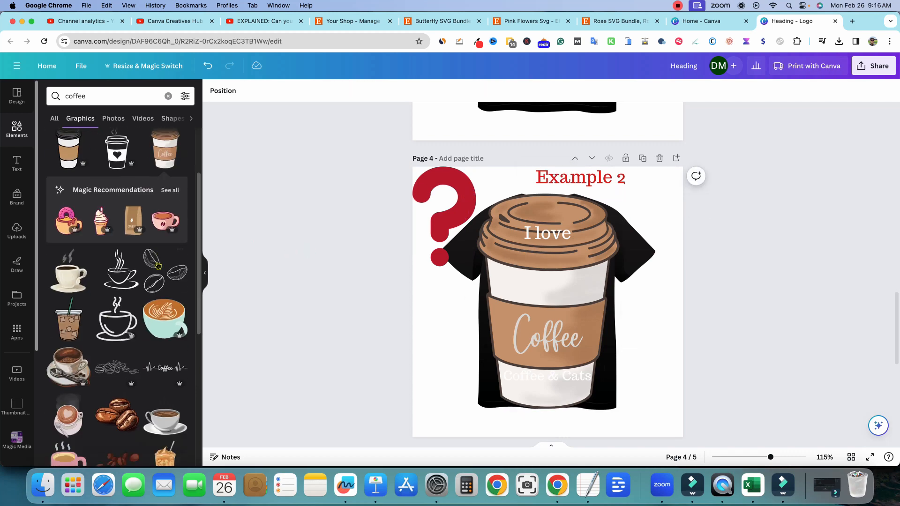
scroll(168, 261, up, 2)
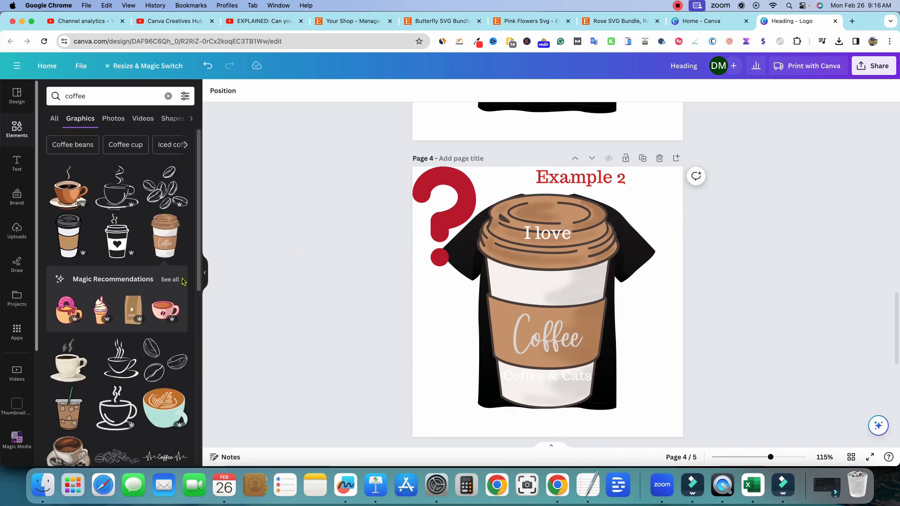
- Review the licensing details of the takeaway cup graphic and the neighbouring "Coffee Cups" graphic
click(180, 220)
click(297, 268)
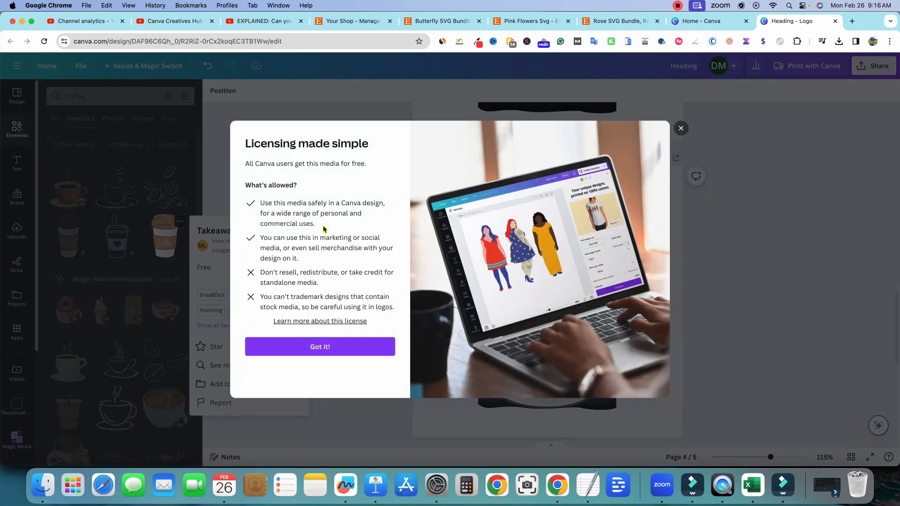
drag(323, 229, 261, 224)
click(132, 221)
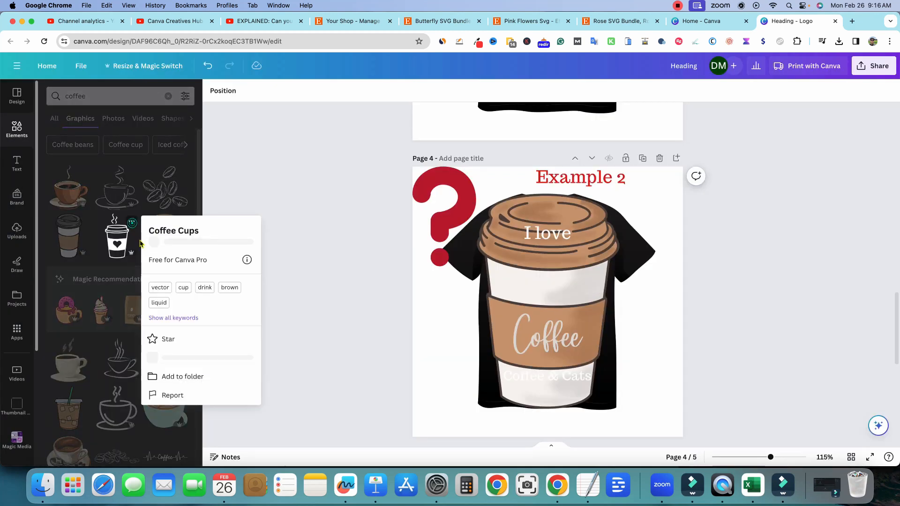
click(247, 260)
click(679, 130)
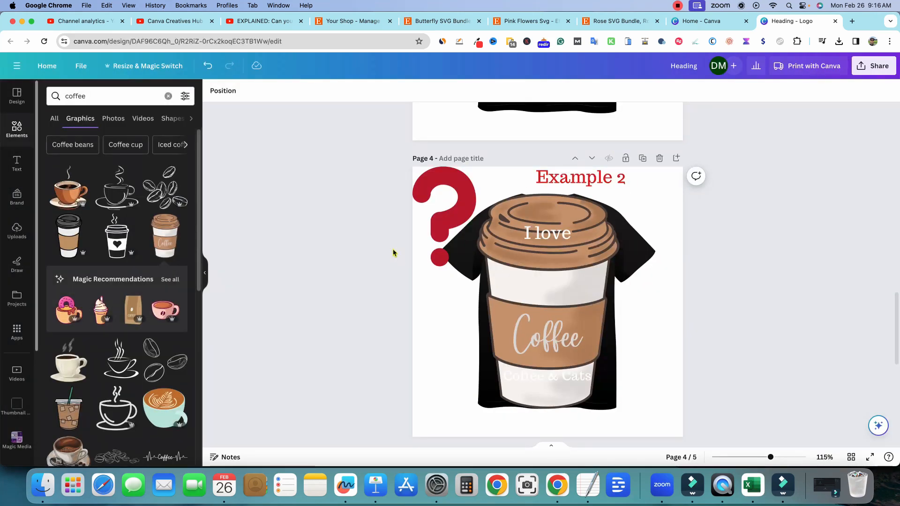
- Shrink the coffee cup on page 4, tilt it clockwise and place it beside the cat on the shirt
click(518, 261)
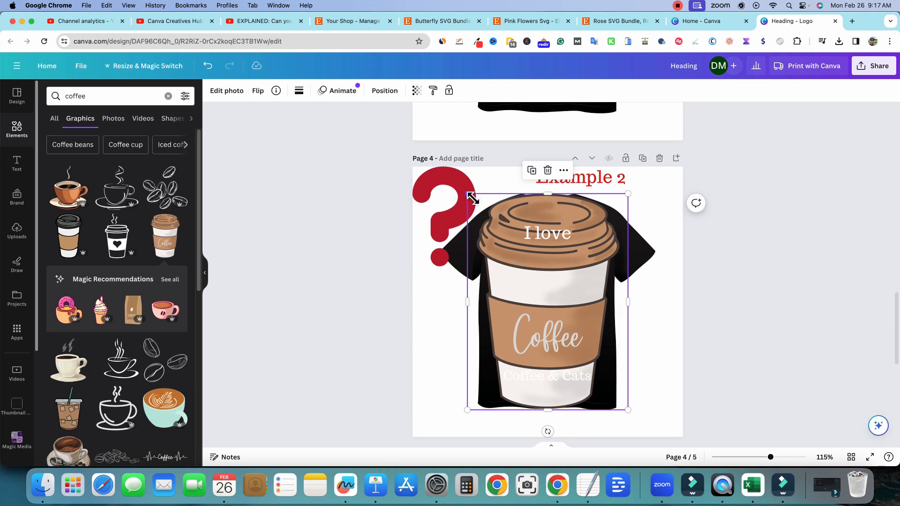
drag(470, 193, 572, 334)
drag(594, 373, 585, 286)
drag(593, 347, 567, 340)
drag(588, 296, 581, 295)
- Shift the cat slightly left on the shirt and move the coffee cup so it overlaps the cat
click(531, 334)
drag(529, 329, 515, 327)
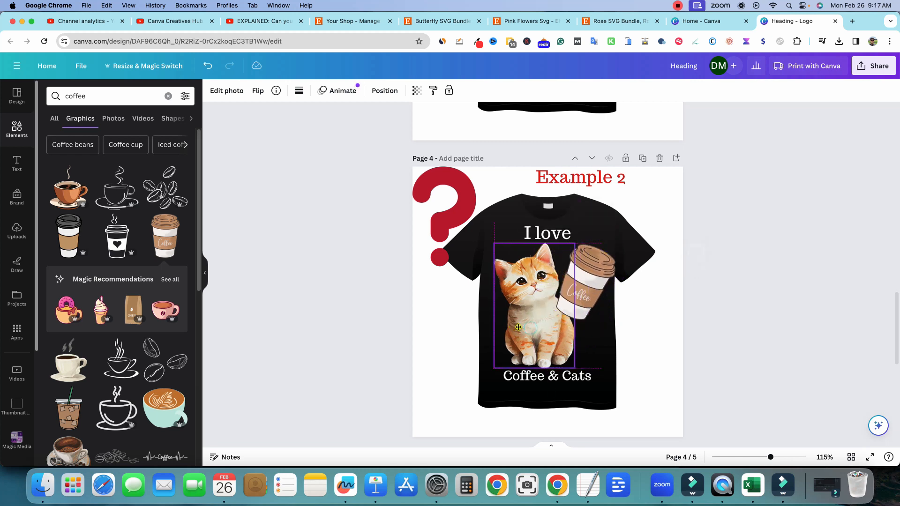
drag(580, 296, 568, 296)
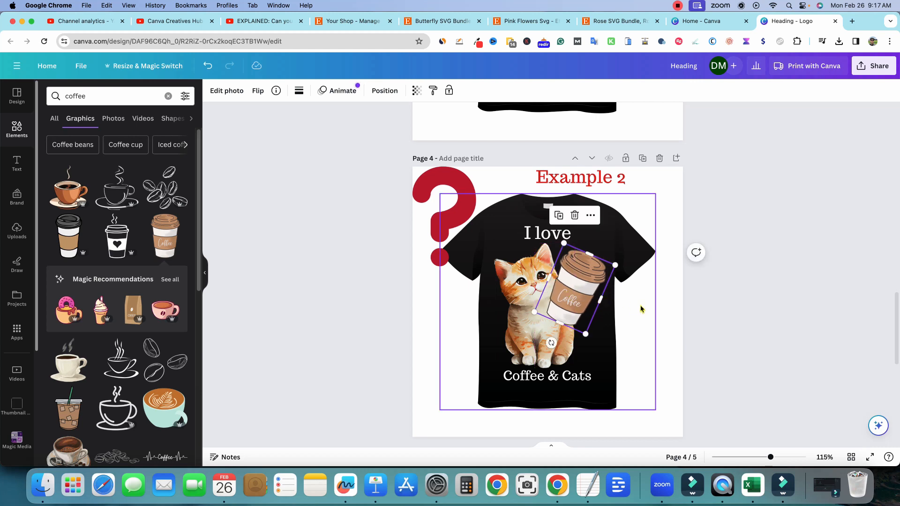
click(739, 314)
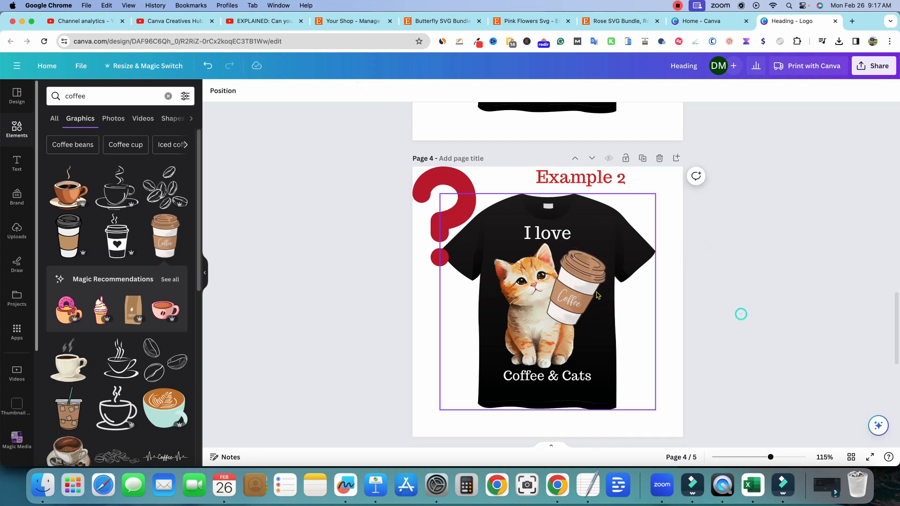
- Send the coffee cup backward so it sits behind the cat
click(568, 275)
click(235, 91)
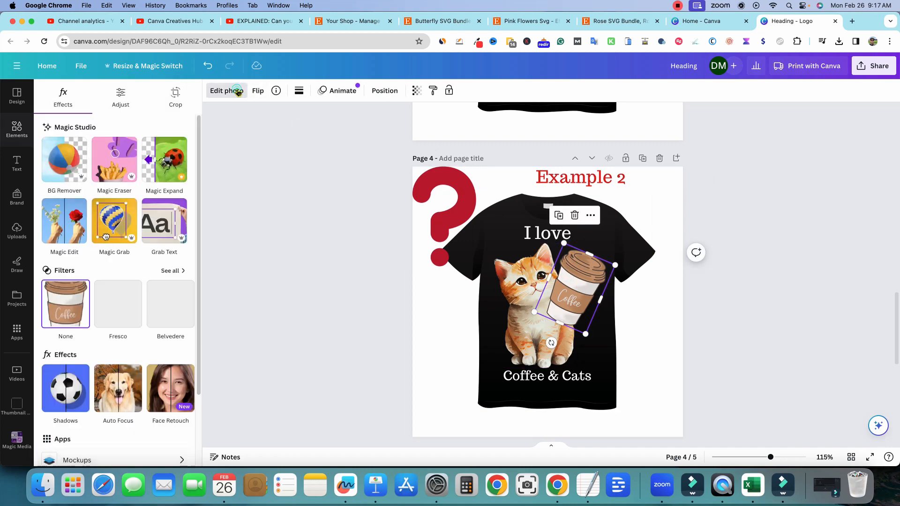
click(383, 90)
click(160, 118)
click(808, 237)
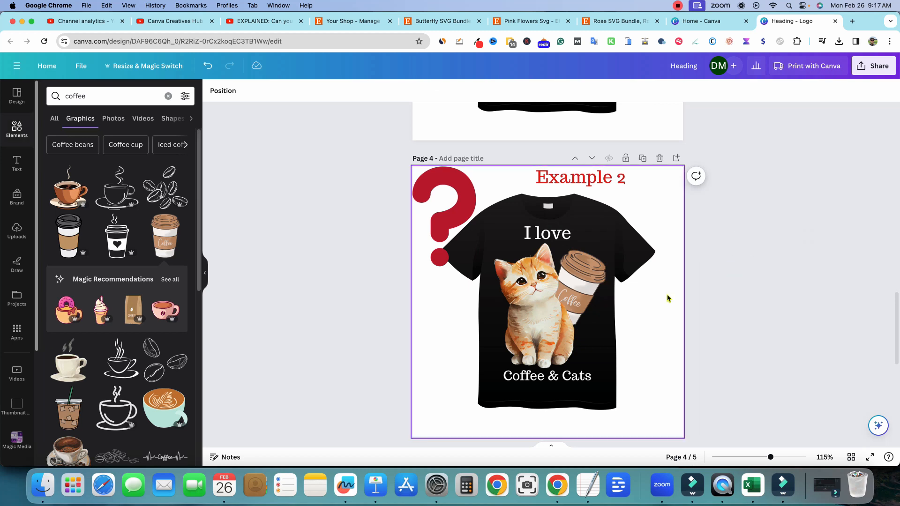
- Point out the separate elements of the Example 2 shirt: both text lines, the cat and the coffee cup
click(547, 234)
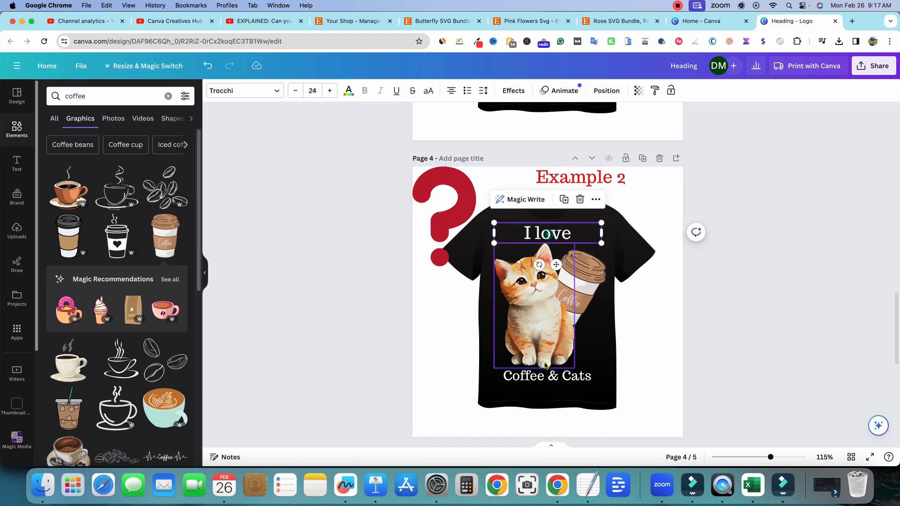
click(543, 376)
click(549, 312)
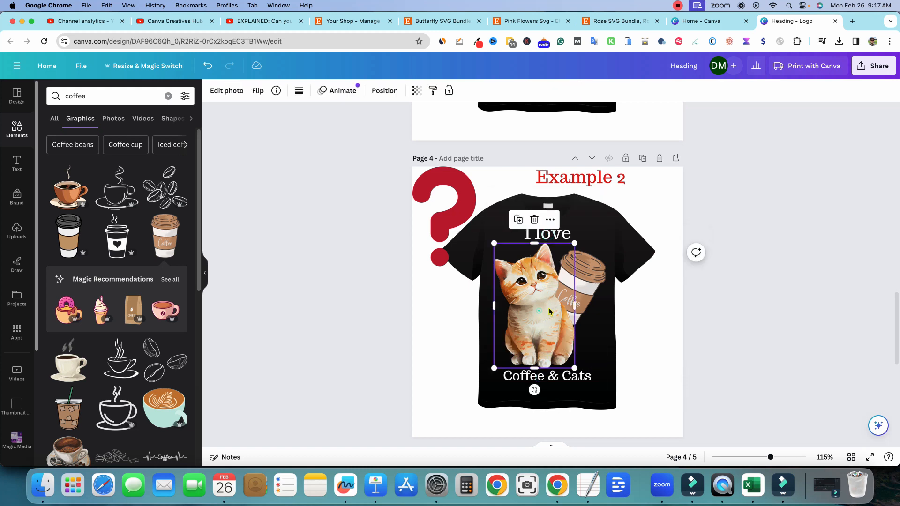
click(590, 281)
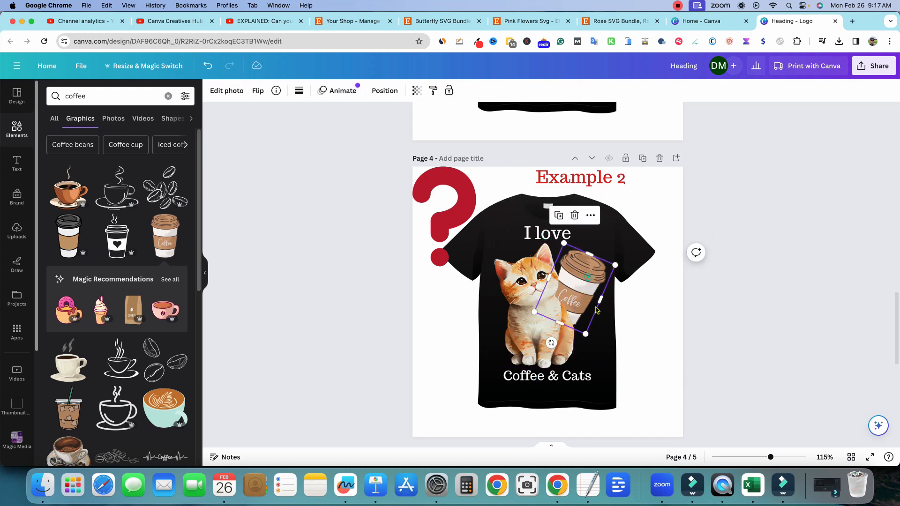
click(515, 295)
click(563, 232)
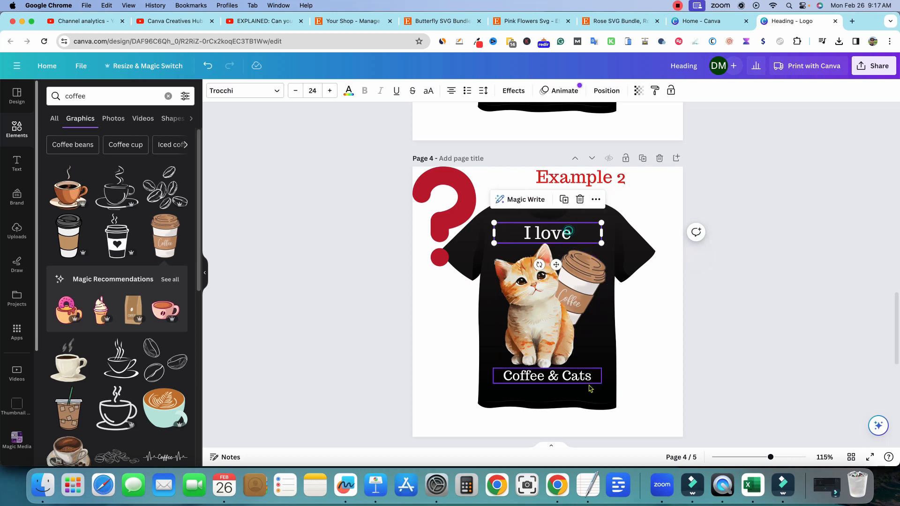
click(586, 375)
click(707, 317)
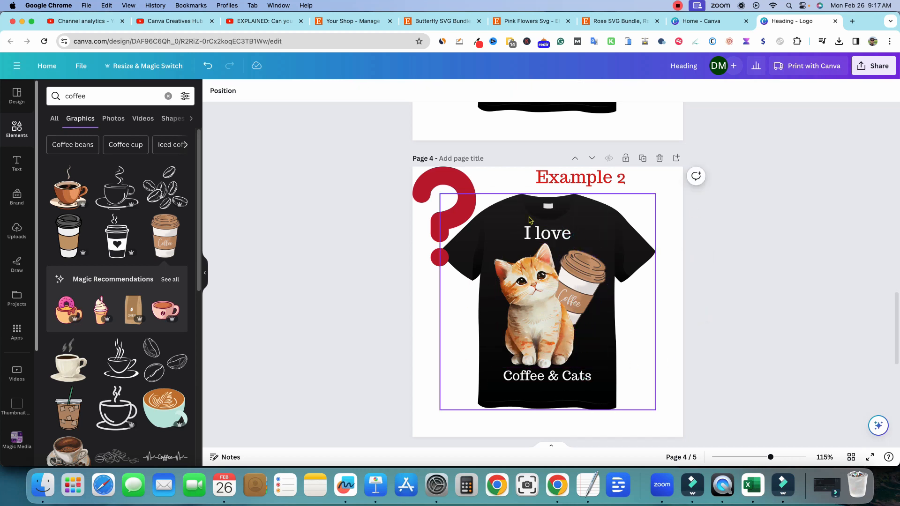
- Try the outlined steaming coffee cup graphic on the page 4 shirt and remove it
click(585, 283)
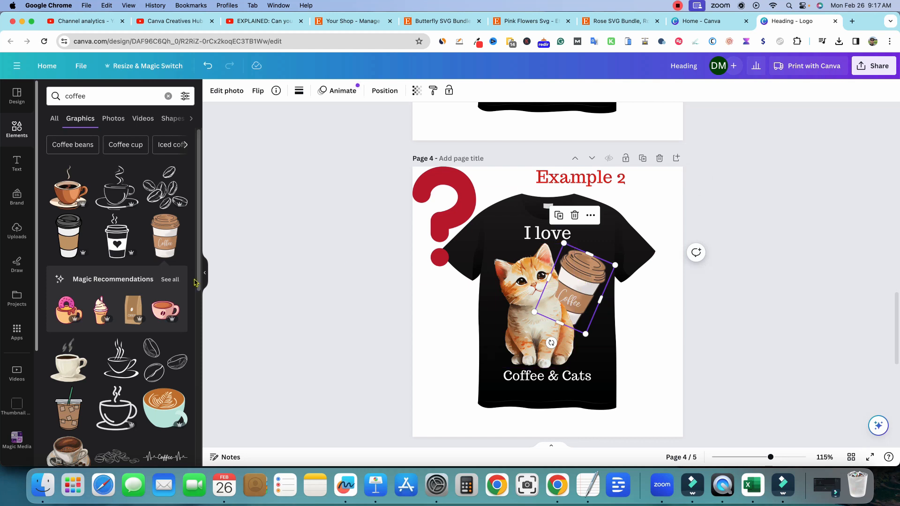
click(117, 187)
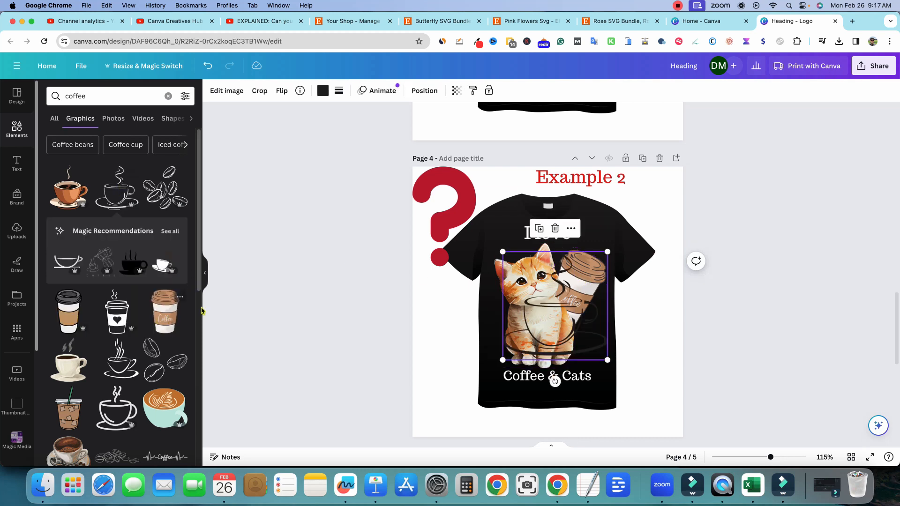
click(713, 289)
click(584, 324)
key(Delete)
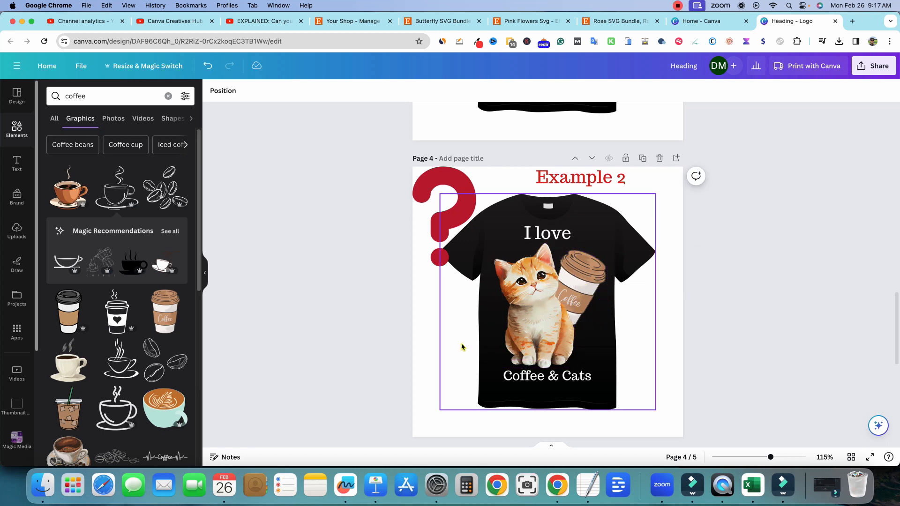
- Go over how the text, cat and coffee cup combine in the finished Example 2 design on page 4
scroll(462, 347, down, 1)
scroll(462, 347, up, 1)
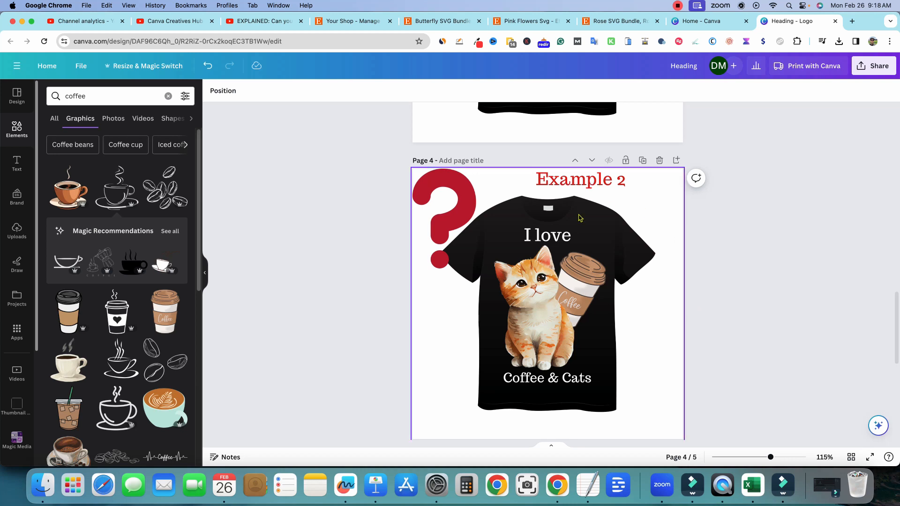
click(533, 234)
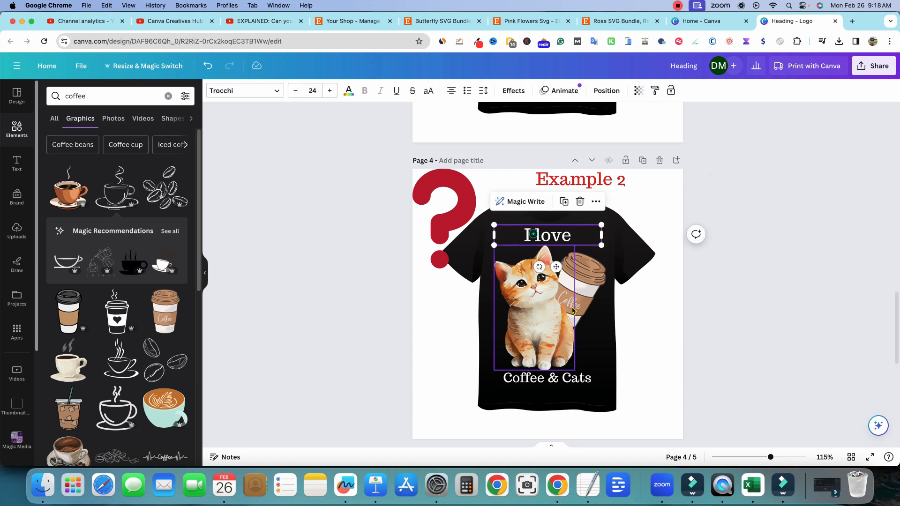
click(534, 319)
click(721, 306)
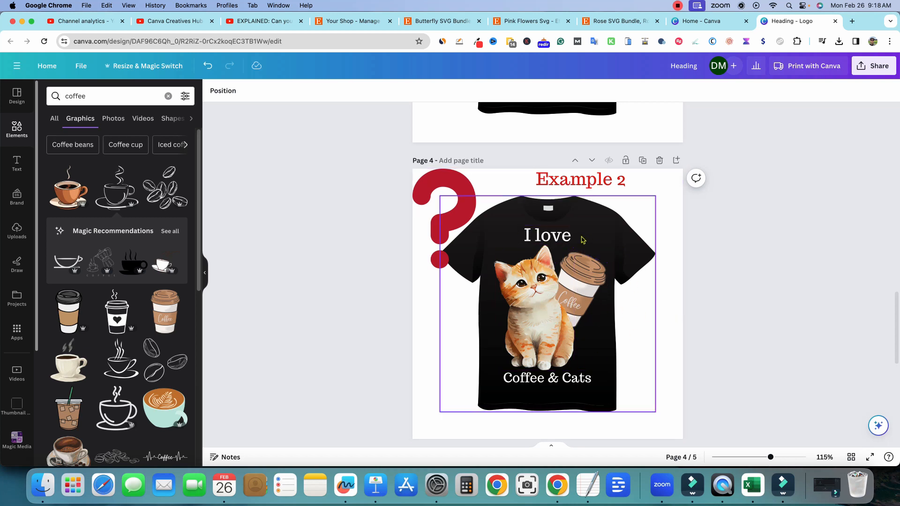
click(563, 233)
click(562, 375)
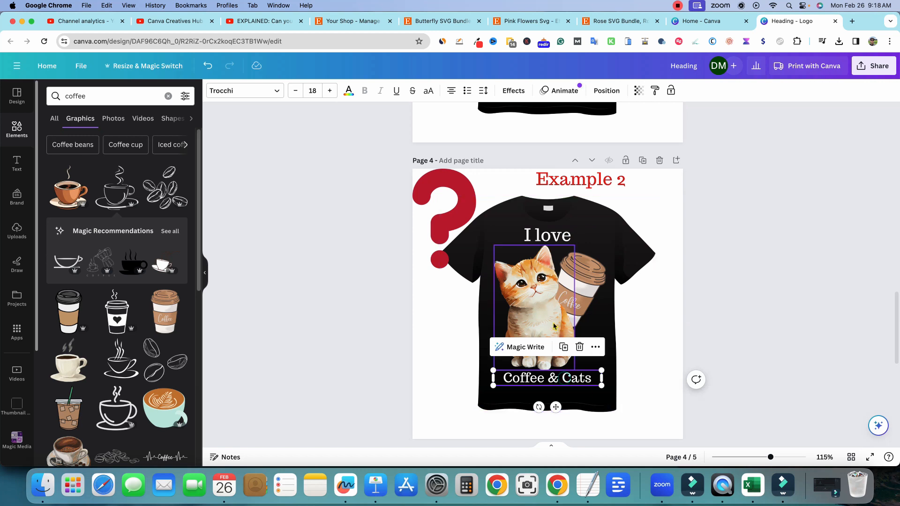
click(540, 311)
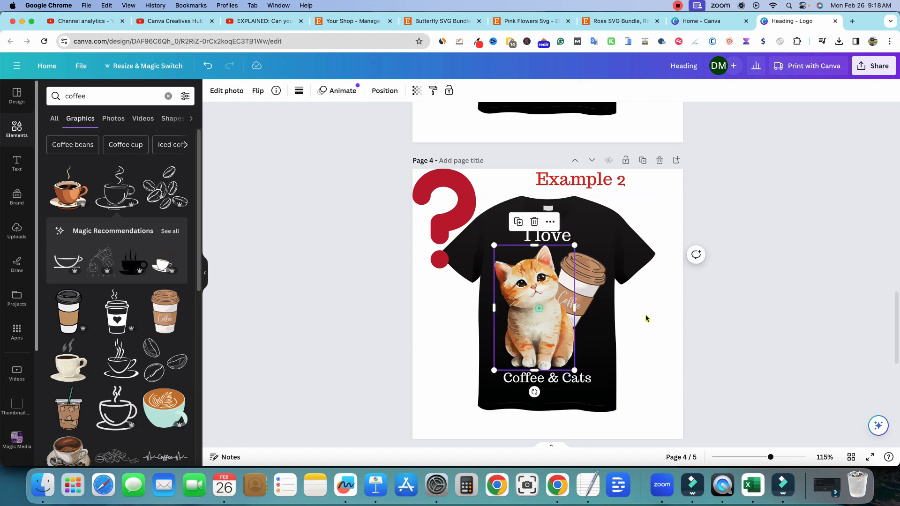
click(593, 280)
click(742, 325)
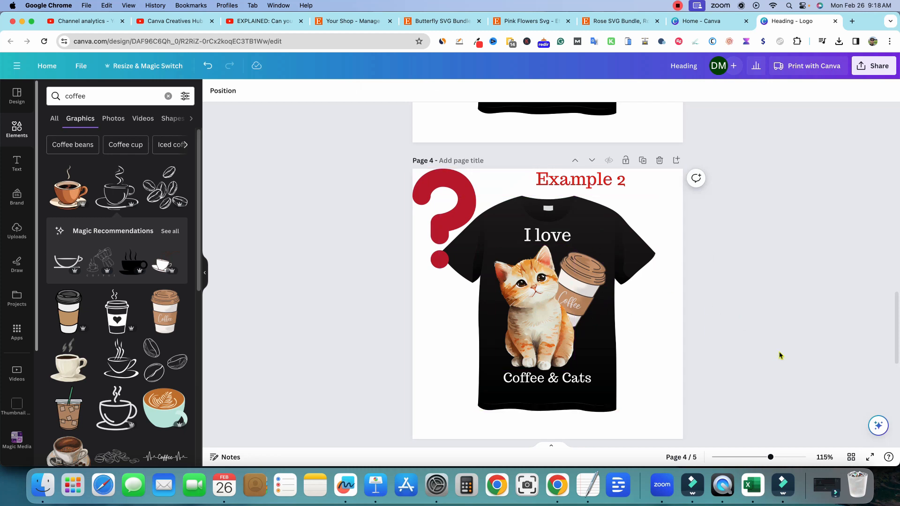
- Compare the Example 1 and Example 2 shirts on pages 3 and 4 with the cat-only shirt on page 5
scroll(728, 348, up, 10)
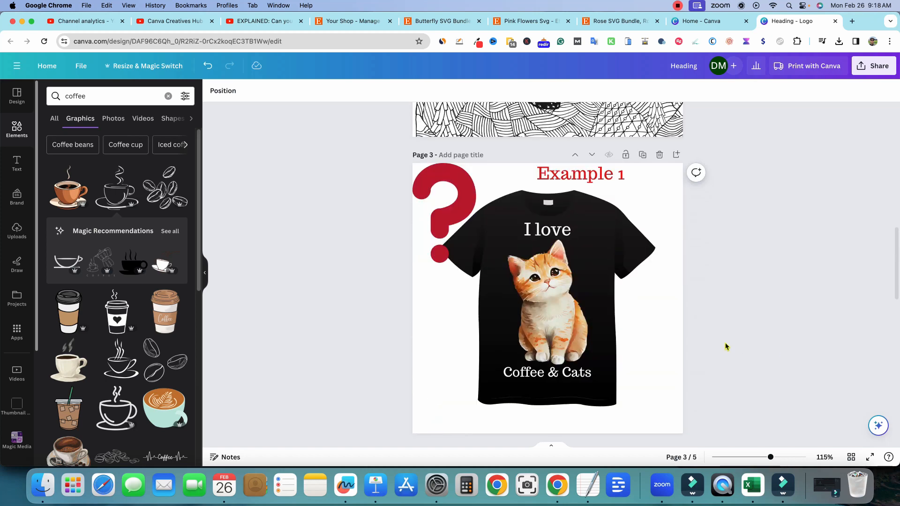
scroll(726, 347, down, 15)
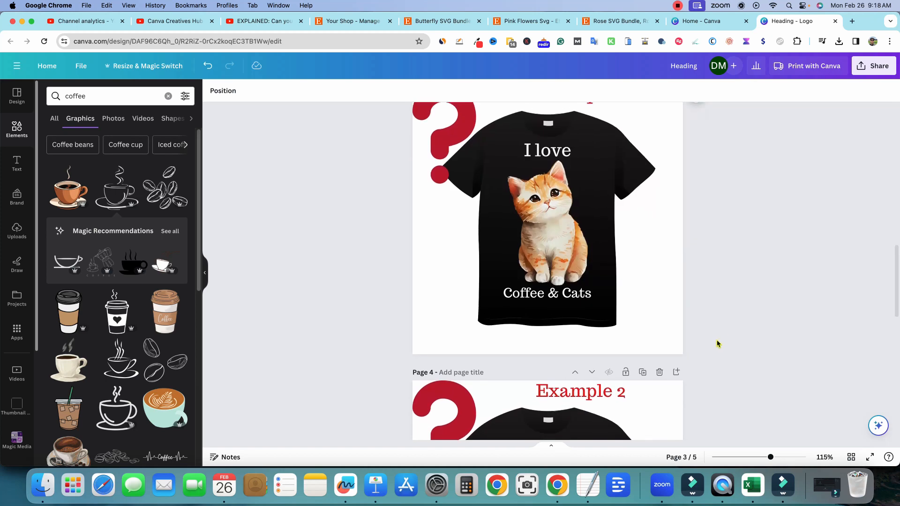
scroll(694, 343, up, 15)
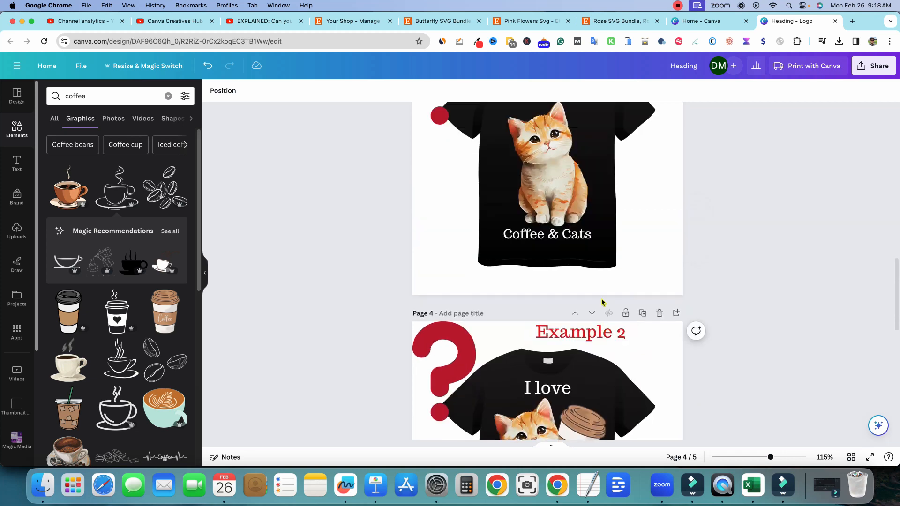
scroll(603, 302, down, 5)
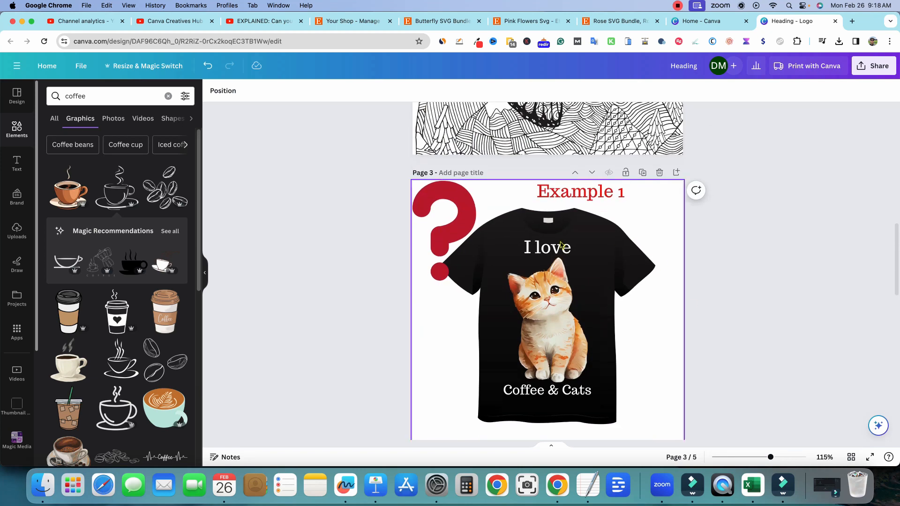
scroll(769, 326, down, 5)
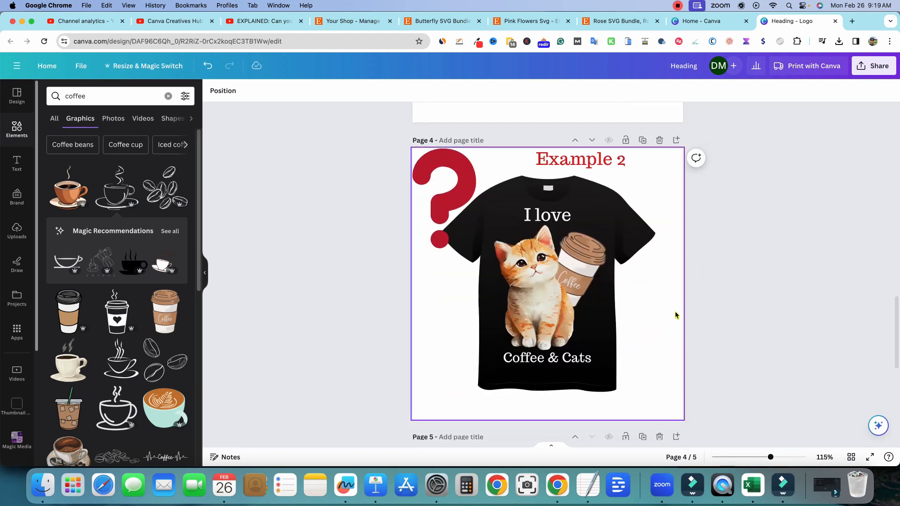
scroll(572, 337, down, 4)
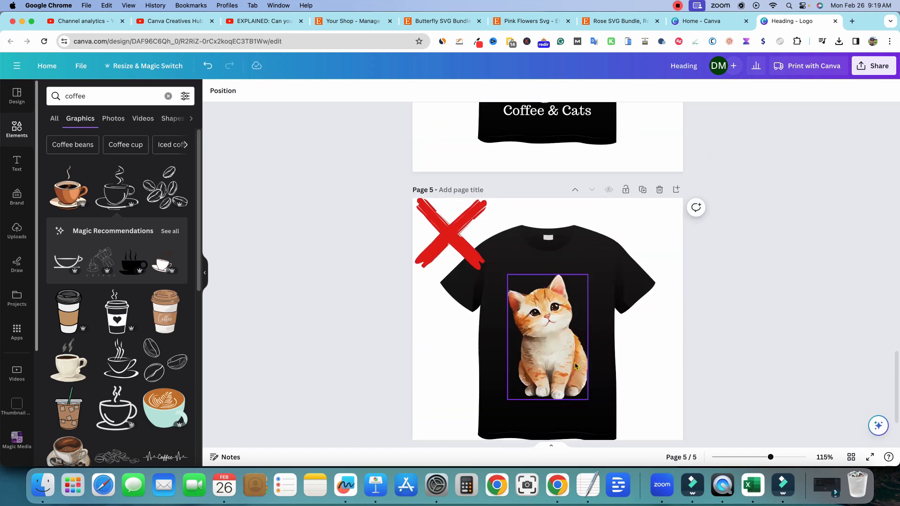
scroll(624, 327, down, 1)
scroll(624, 328, up, 1)
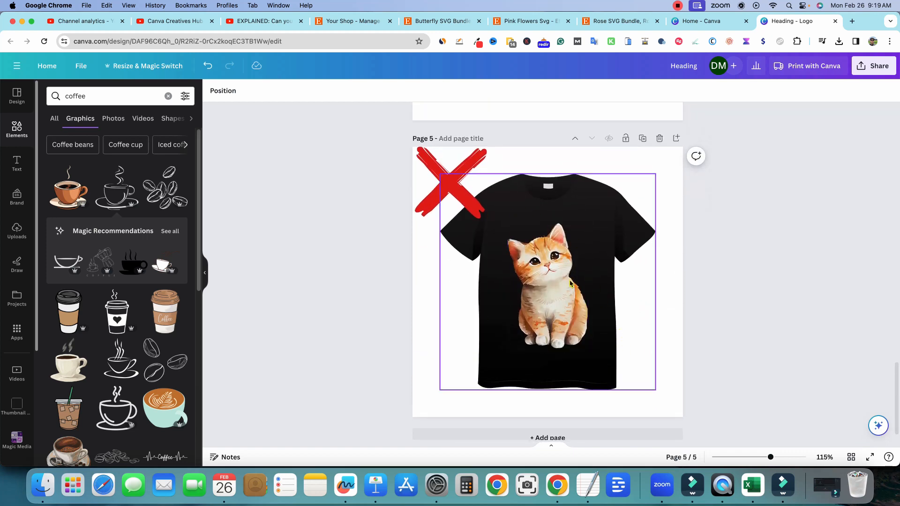
- Duplicate the Example 2 shirt page and move the copy to the end of the design as page 6
scroll(567, 310, up, 4)
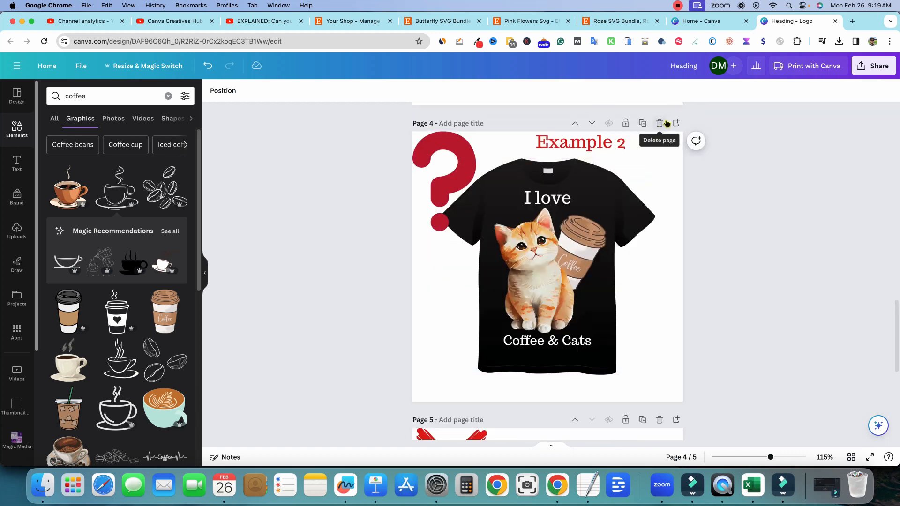
click(643, 123)
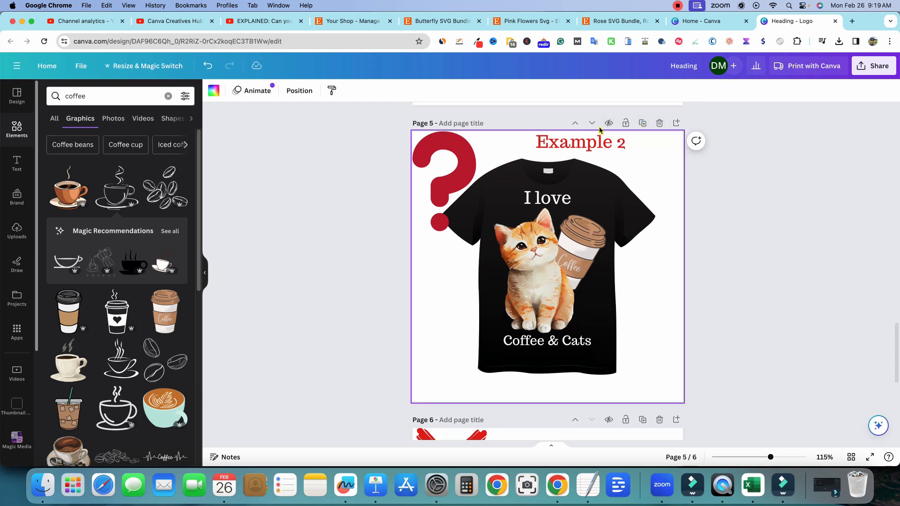
click(592, 123)
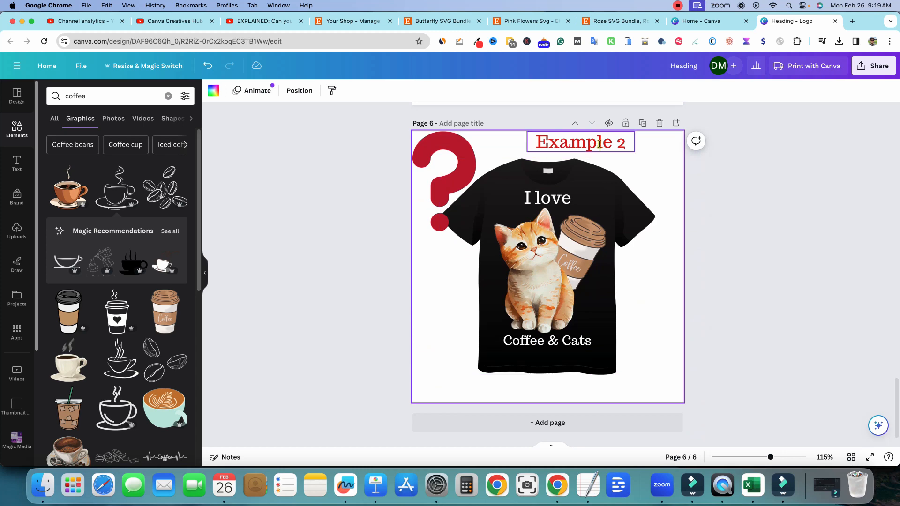
- On page 6, remove the "Example 2" title and the red question mark, and paste a green checkmark over the page's upper-left corner
click(621, 144)
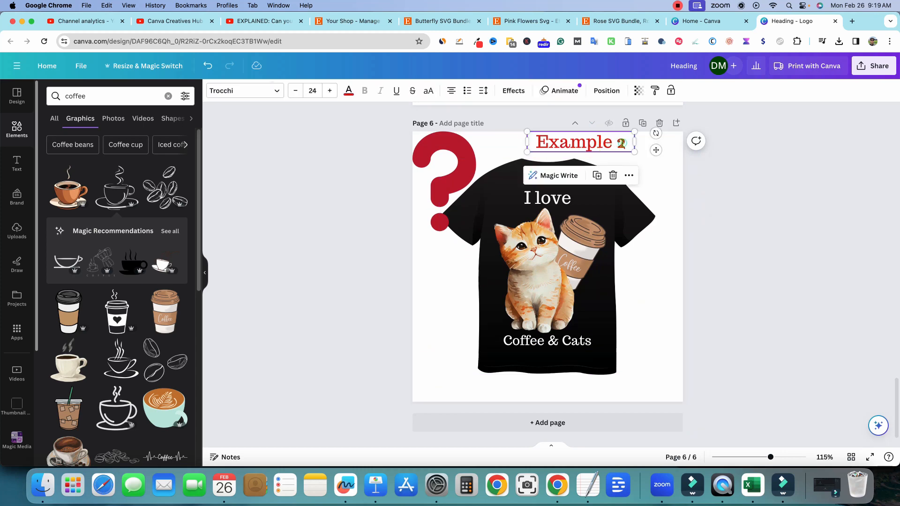
key(Delete)
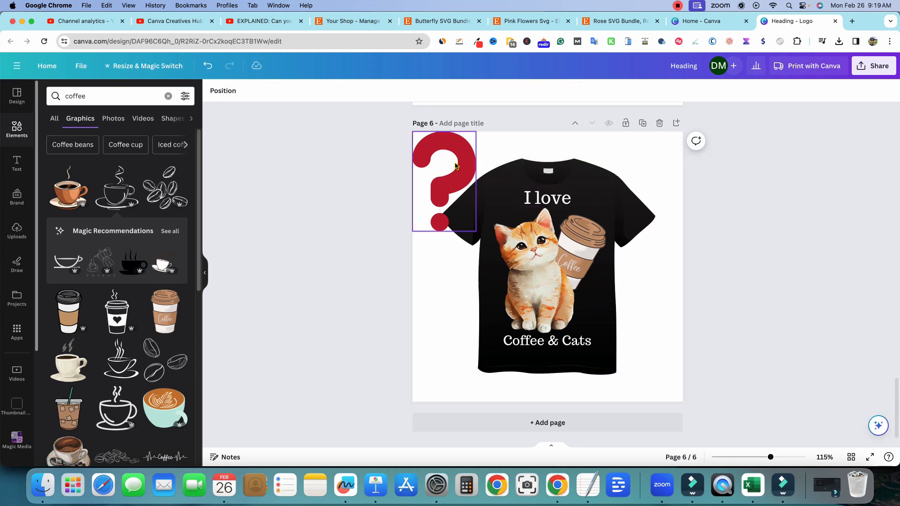
scroll(504, 180, up, 10)
scroll(504, 181, down, 10)
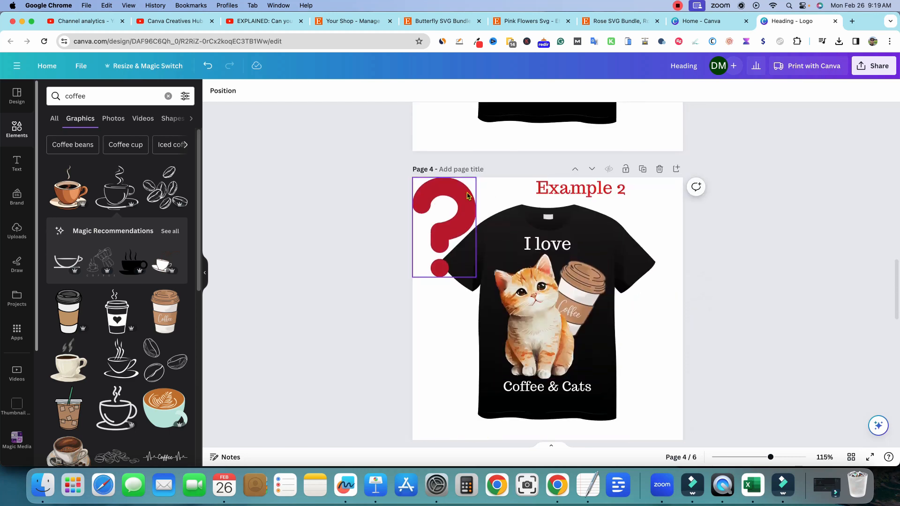
click(486, 237)
click(445, 162)
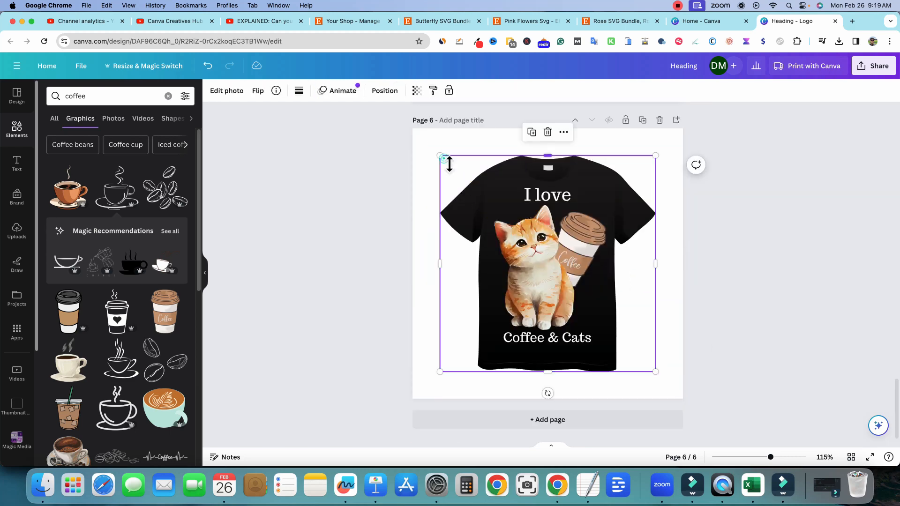
key(super+v)
click(777, 253)
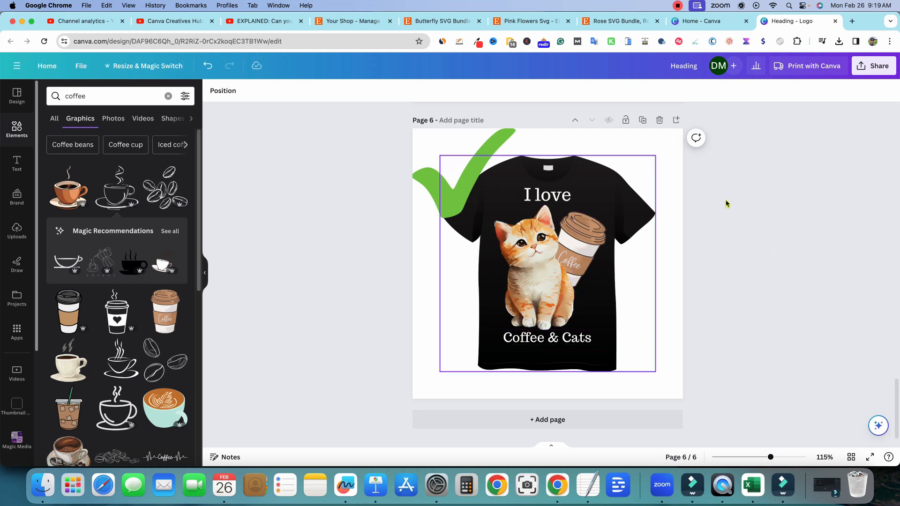
click(783, 171)
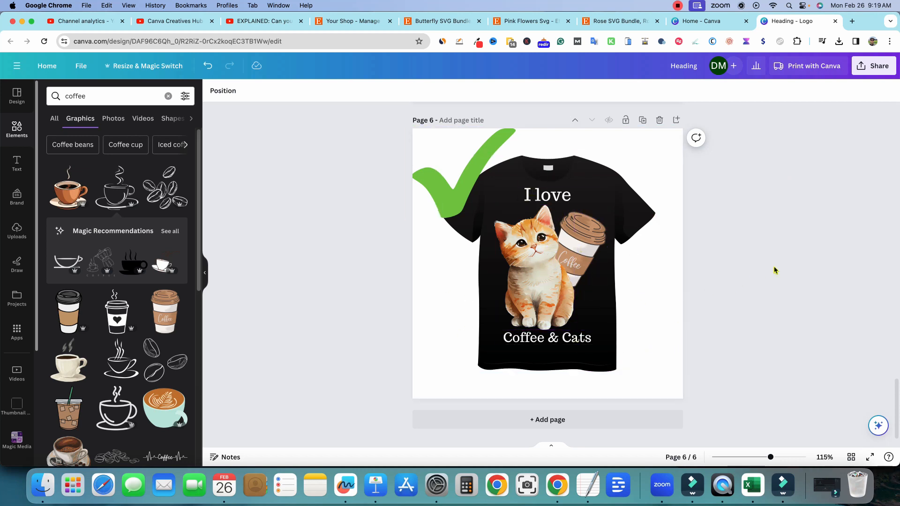
- Compare the checkmarked shirt on page 6 with the cat-only shirt on page 5 and the Example 1 and 2 shirts on pages 3 and 4
scroll(773, 265, up, 1)
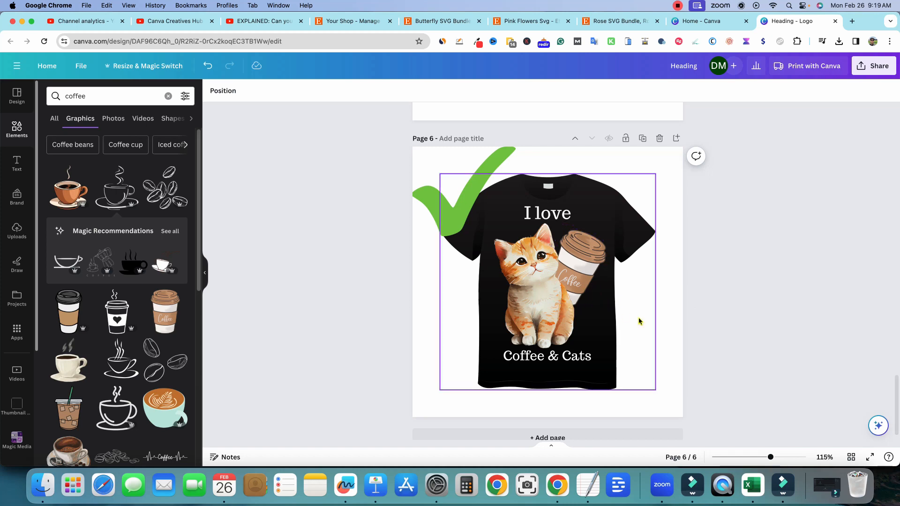
scroll(628, 316, up, 5)
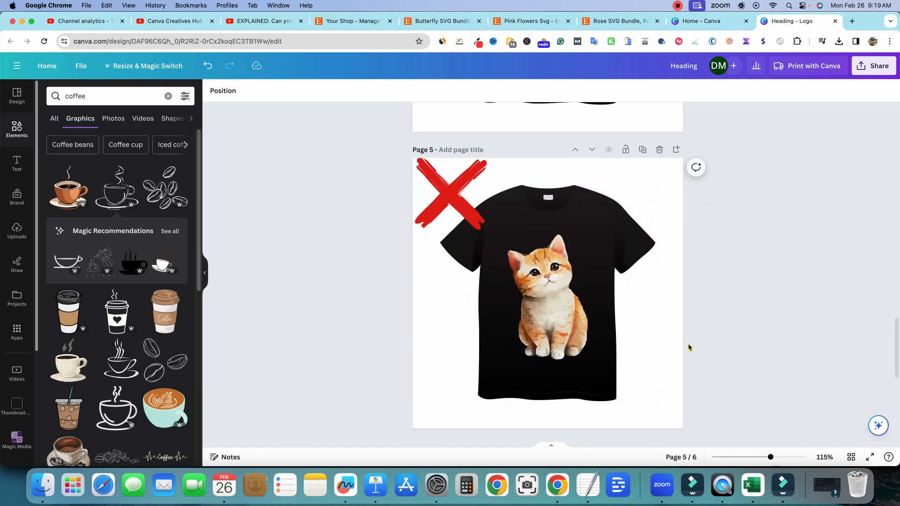
click(553, 291)
click(771, 329)
scroll(704, 281, up, 5)
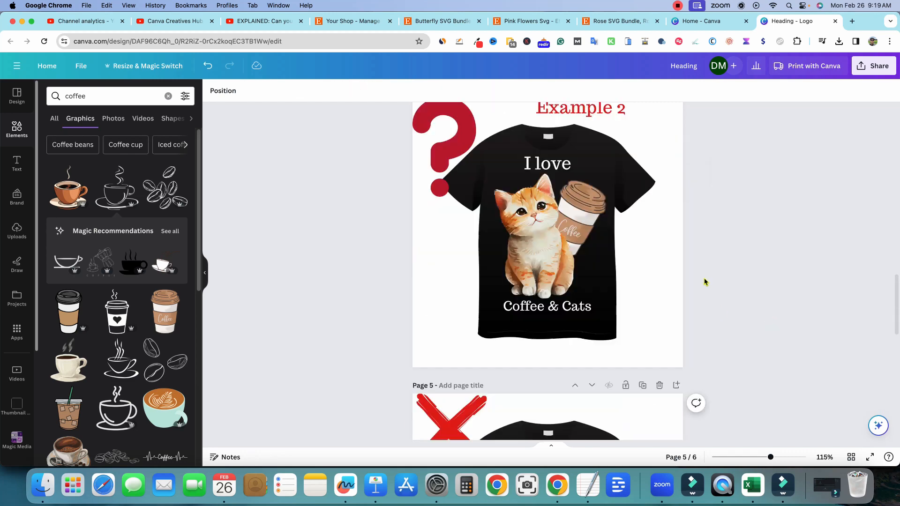
scroll(705, 282, up, 5)
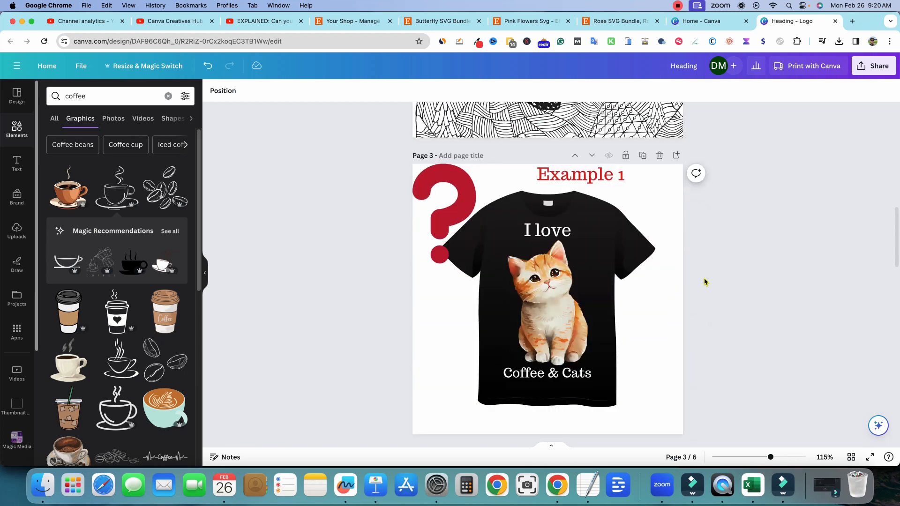
scroll(704, 282, down, 1)
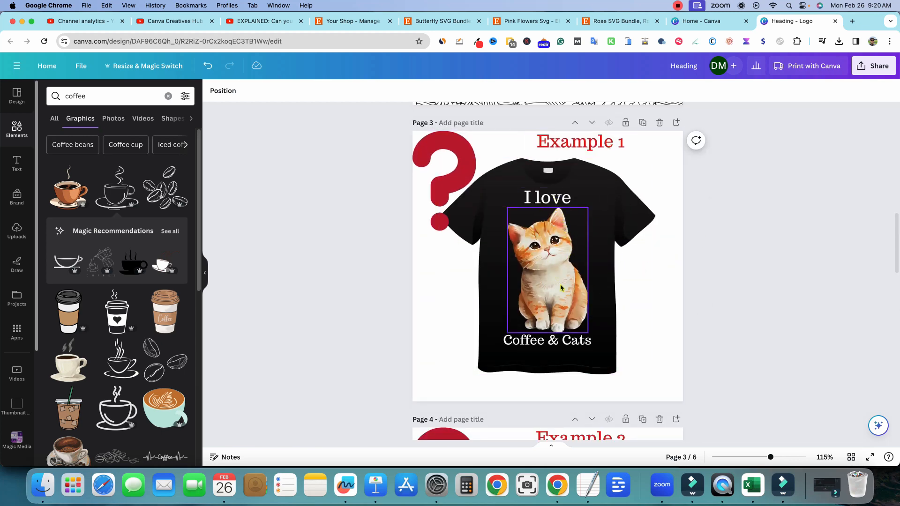
scroll(561, 288, down, 5)
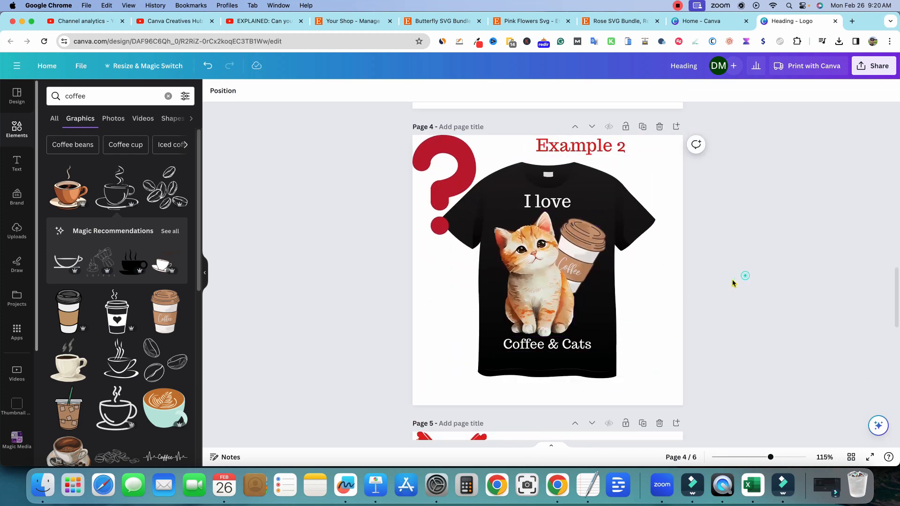
scroll(659, 298, up, 5)
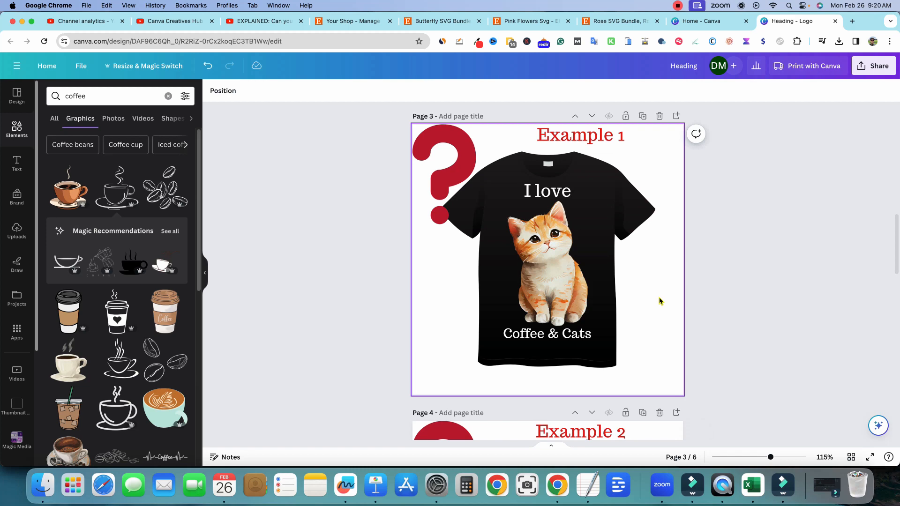
scroll(728, 313, down, 1)
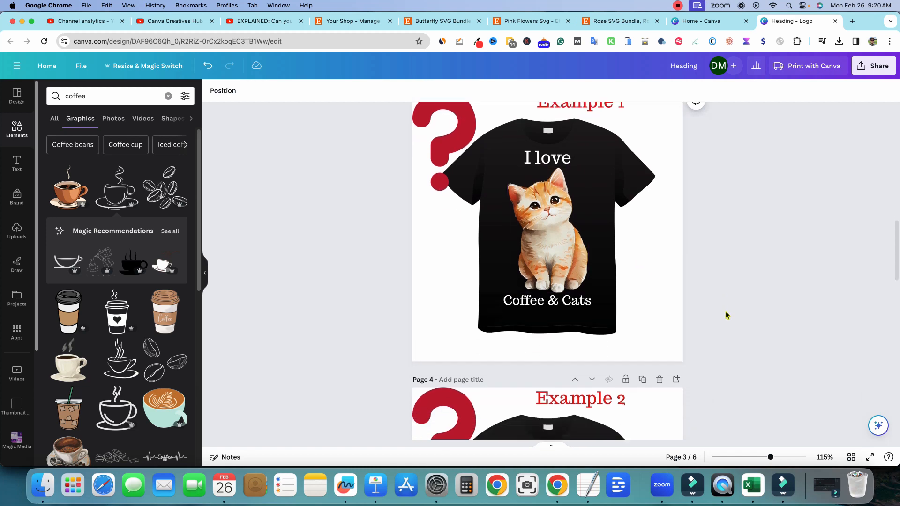
scroll(728, 313, down, 4)
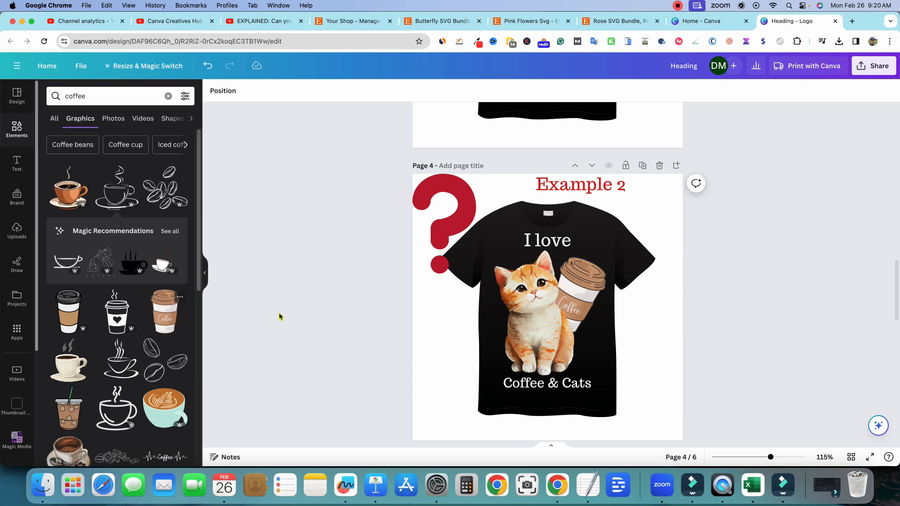
scroll(724, 307, down, 1)
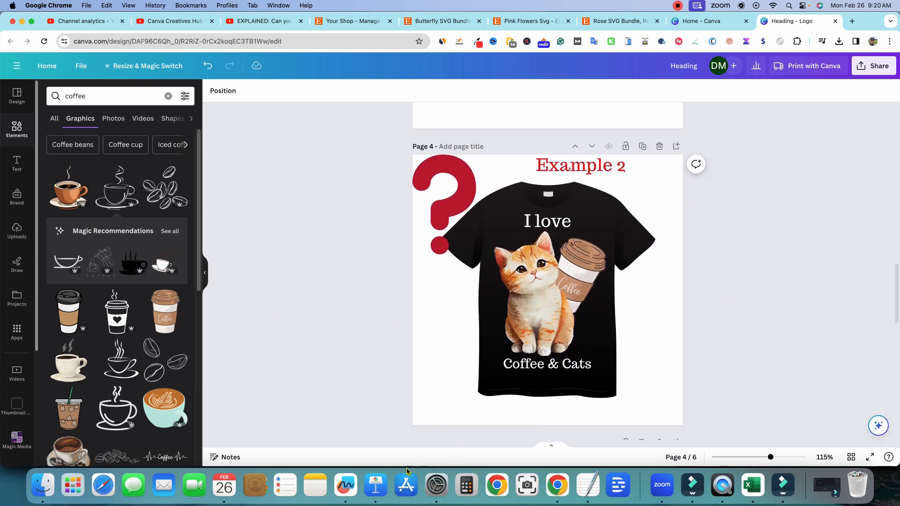
- Show the Canva Creatives Hub YouTube channel, and look over the butterfly SVG bundle listing and its reviews on Etsy
click(172, 22)
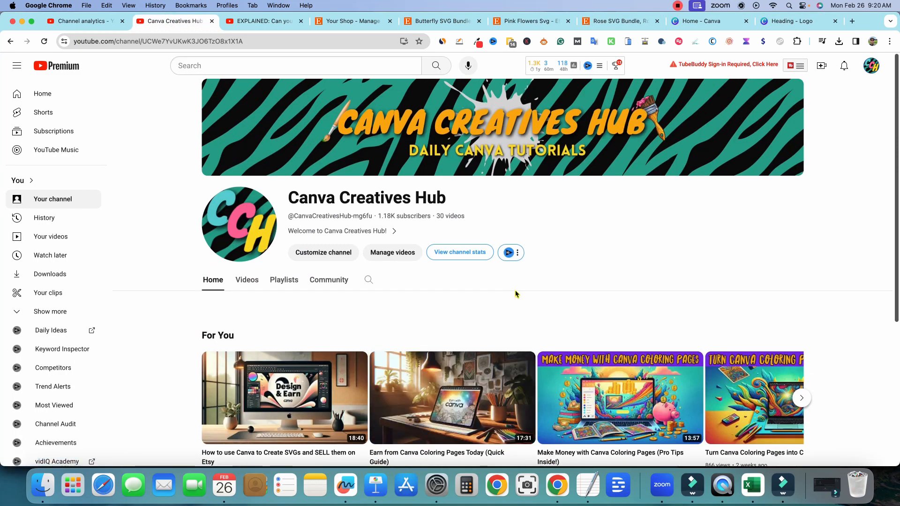
click(443, 21)
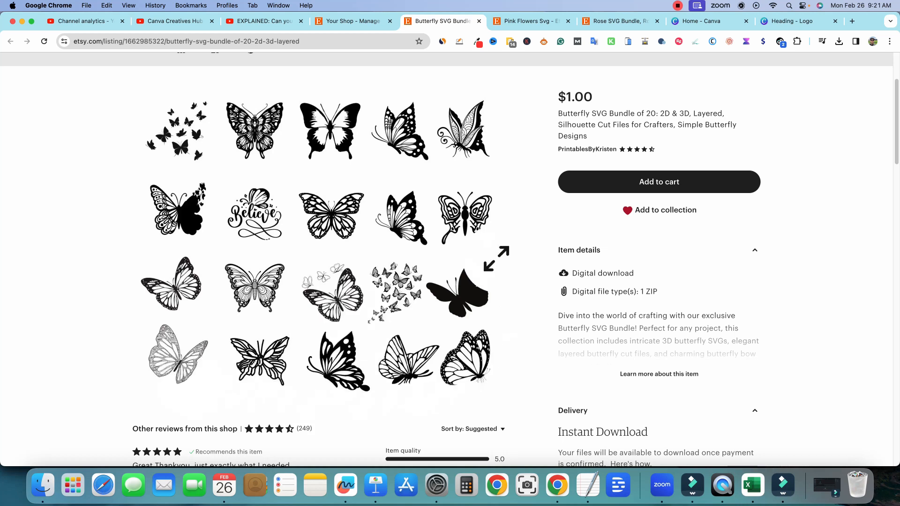
scroll(450, 262, down, 1)
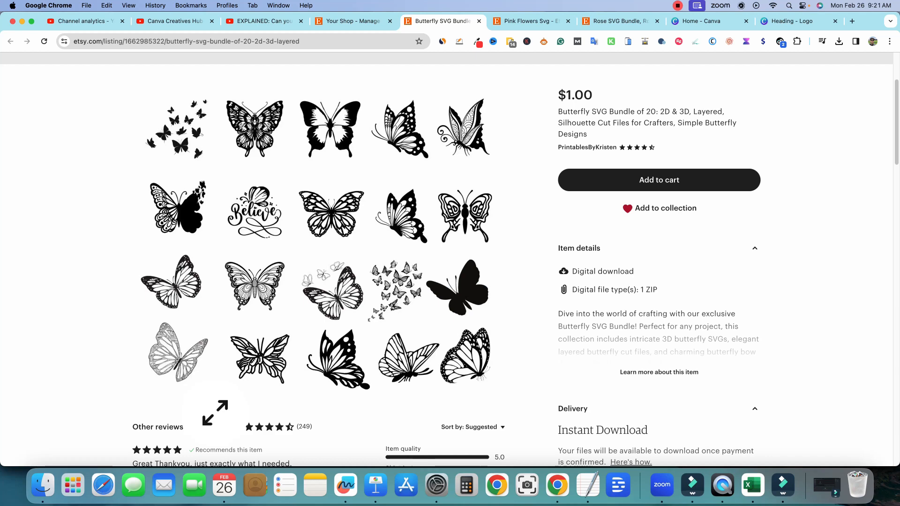
scroll(281, 380, down, 5)
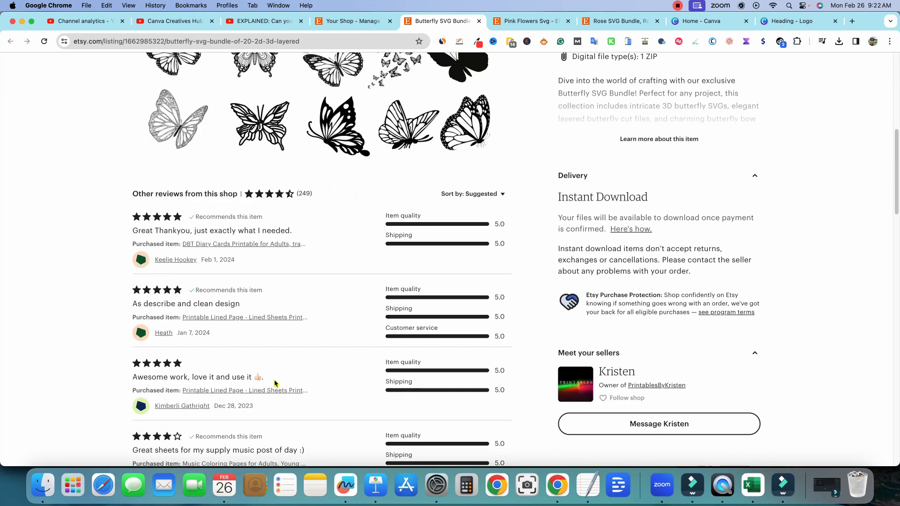
scroll(283, 380, up, 10)
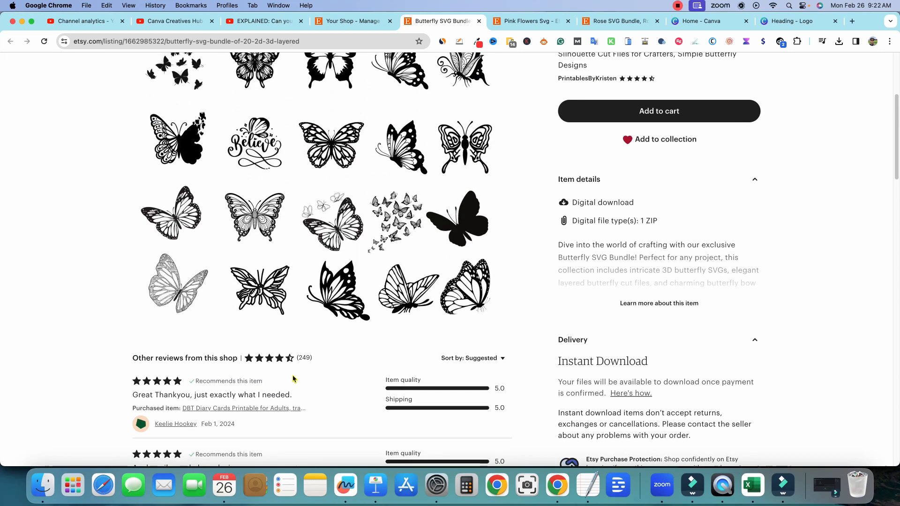
scroll(509, 341, down, 2)
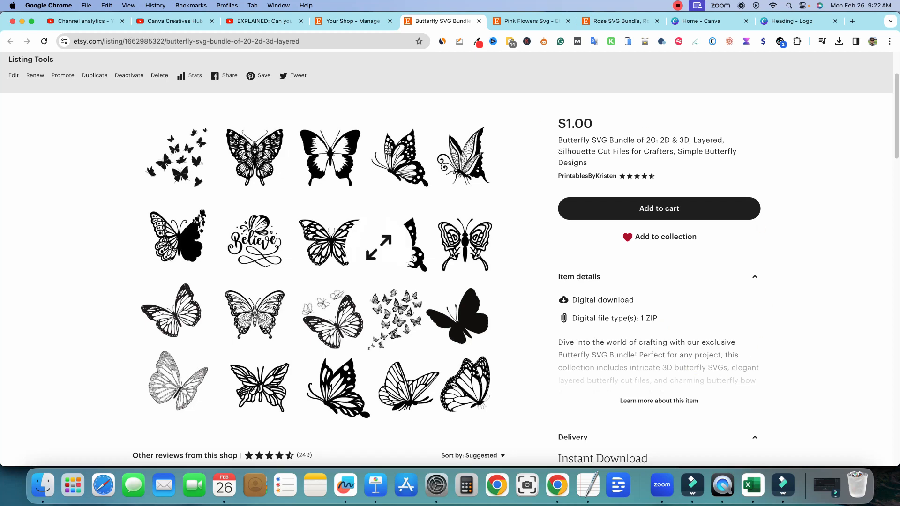
- Return to the Canva T-shirt design and add a blank page after page 6
click(788, 21)
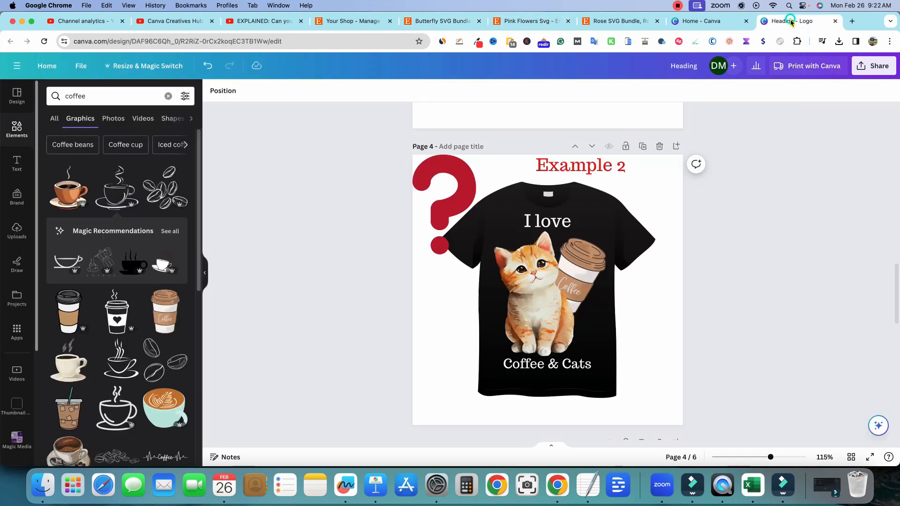
scroll(704, 164, down, 5)
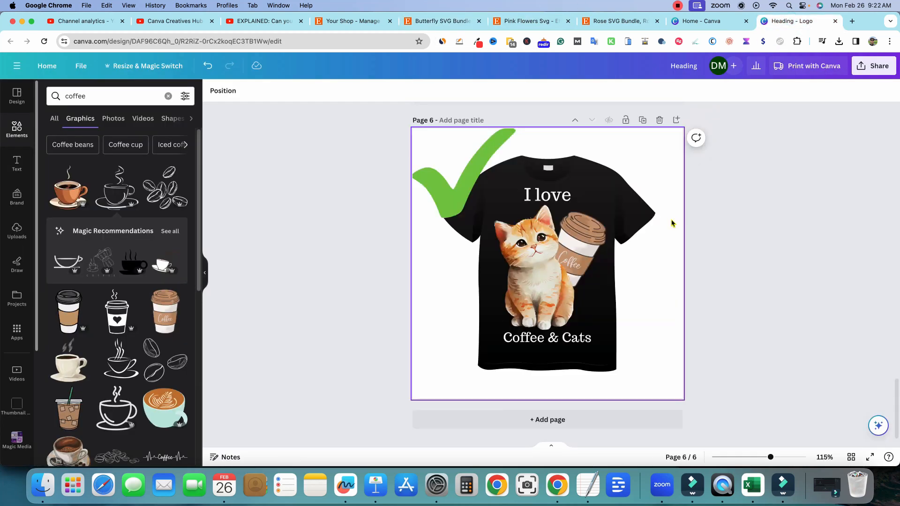
click(677, 120)
click(529, 229)
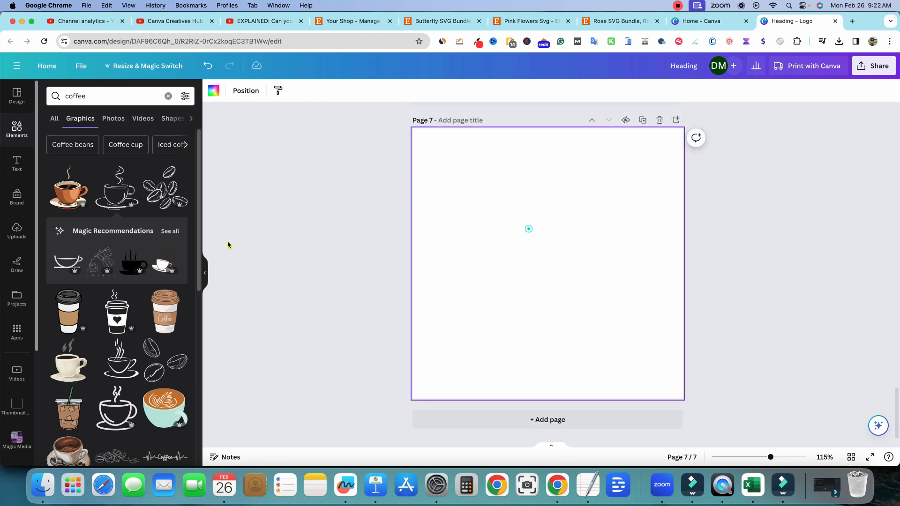
click(228, 245)
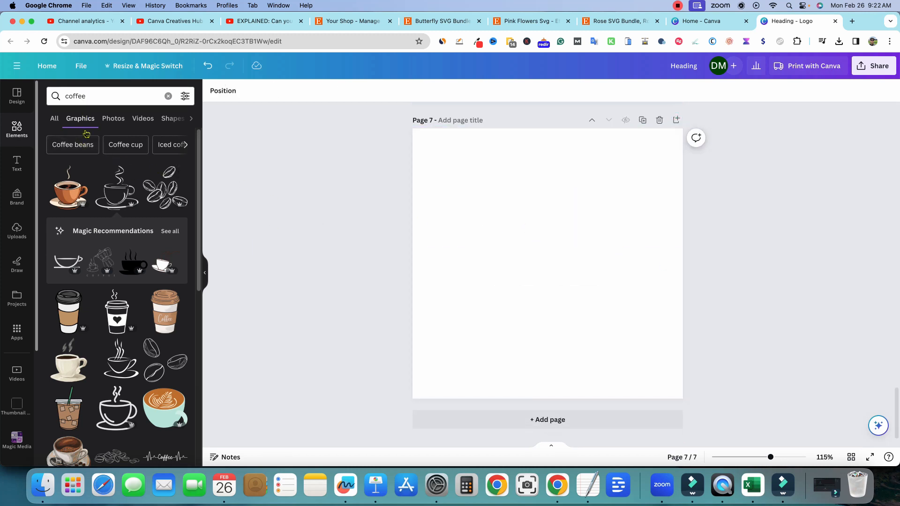
- Place the outlined steaming coffee cup, the coffee beans and the takeaway cup with a heart down the left edge of page 7
click(117, 188)
drag(518, 237, 416, 133)
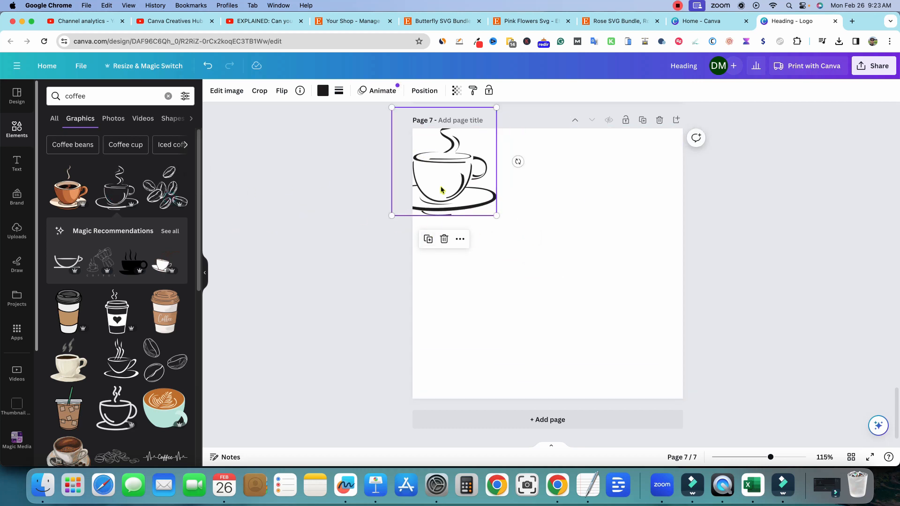
click(168, 193)
drag(538, 256, 434, 240)
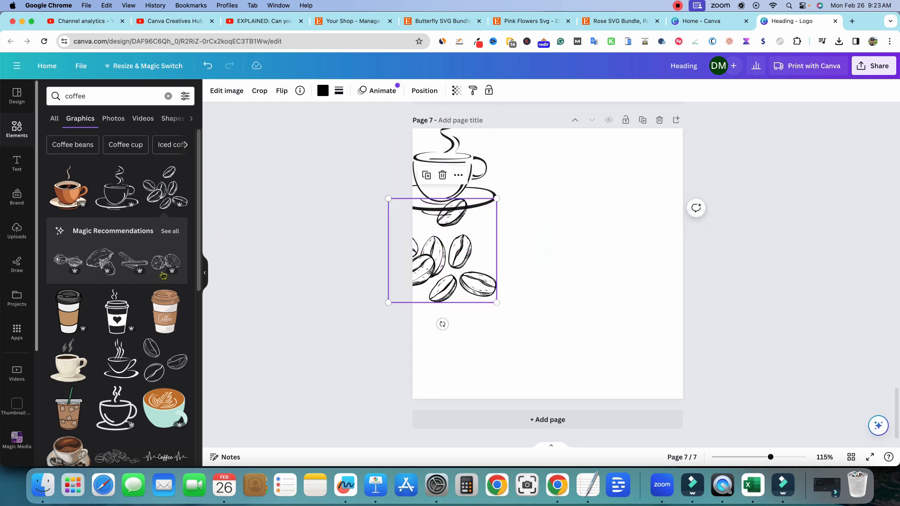
click(117, 312)
drag(541, 268, 420, 342)
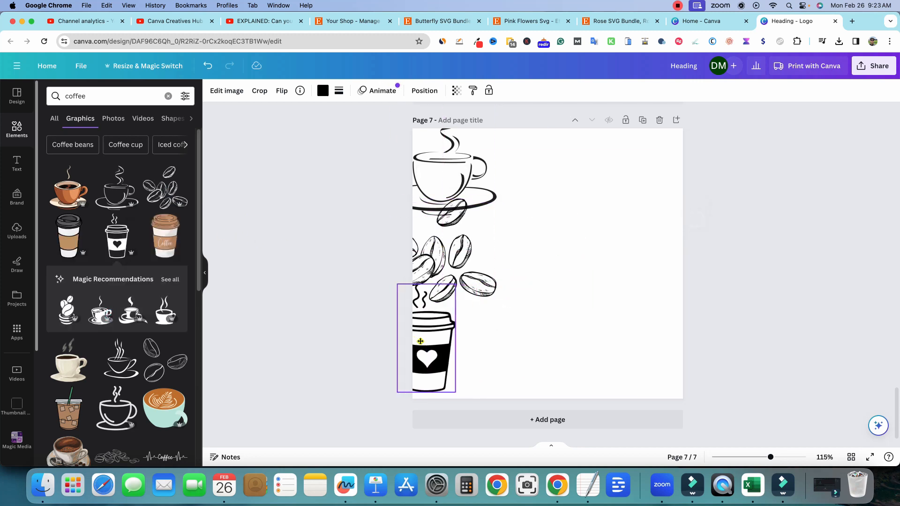
- Add the striped cup with coffee beans and the steaming cup with a swoosh saucer along the top edge of page 7
click(75, 316)
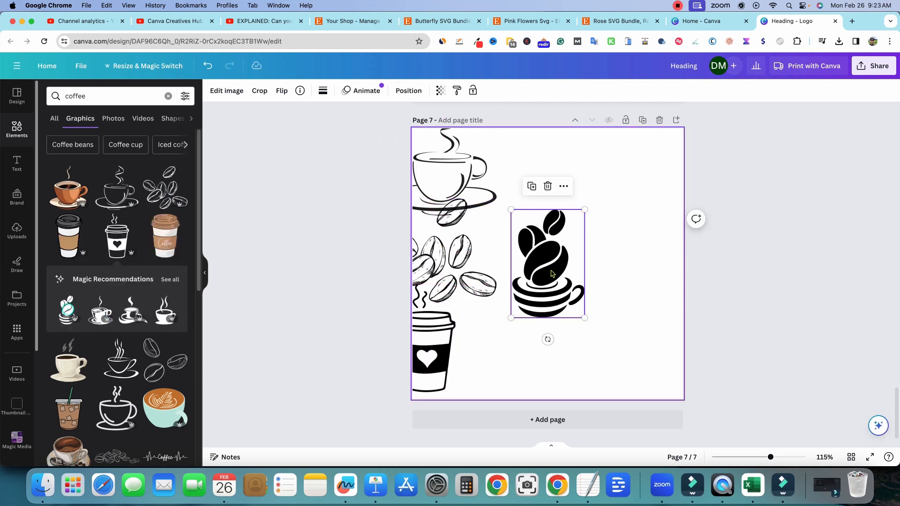
drag(552, 270, 529, 156)
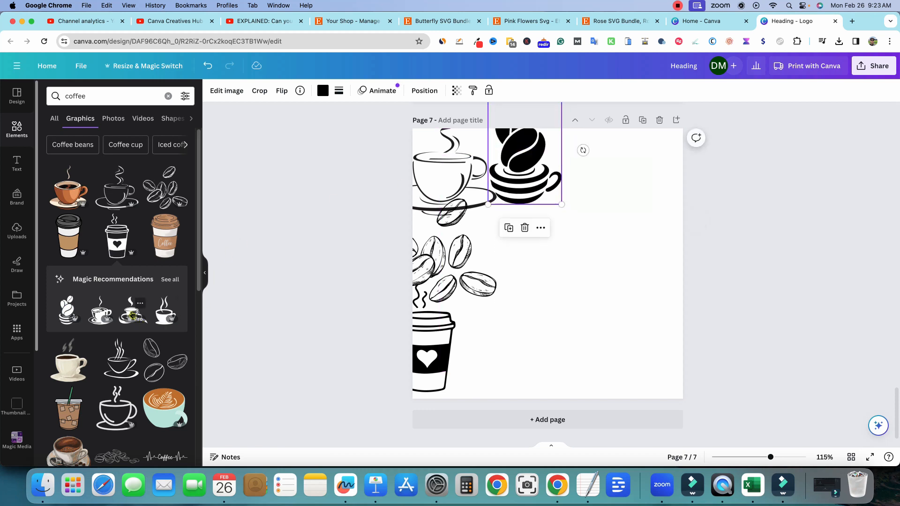
click(132, 313)
drag(546, 227, 601, 86)
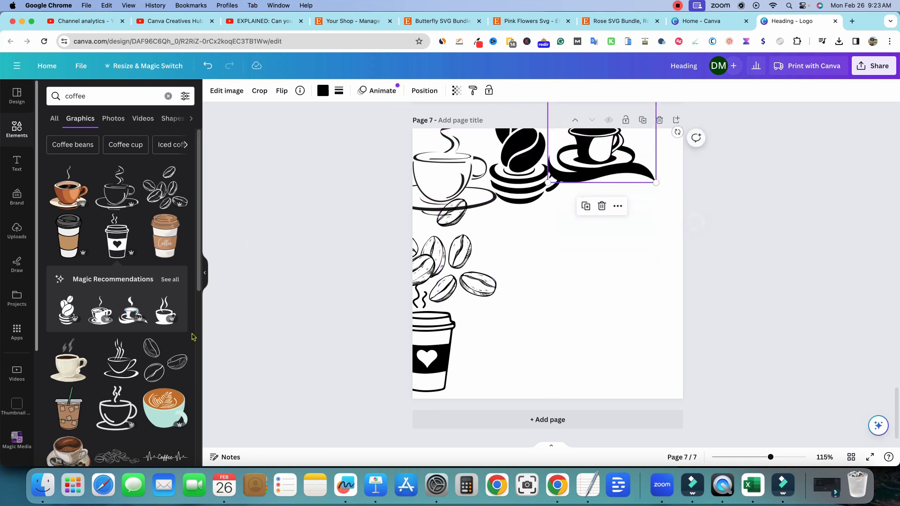
- Add the sparse coffee beans graphic at page 7's upper right edge and place copies of the left bean cluster along the right and bottom edges
click(174, 364)
drag(548, 260, 639, 218)
click(429, 264)
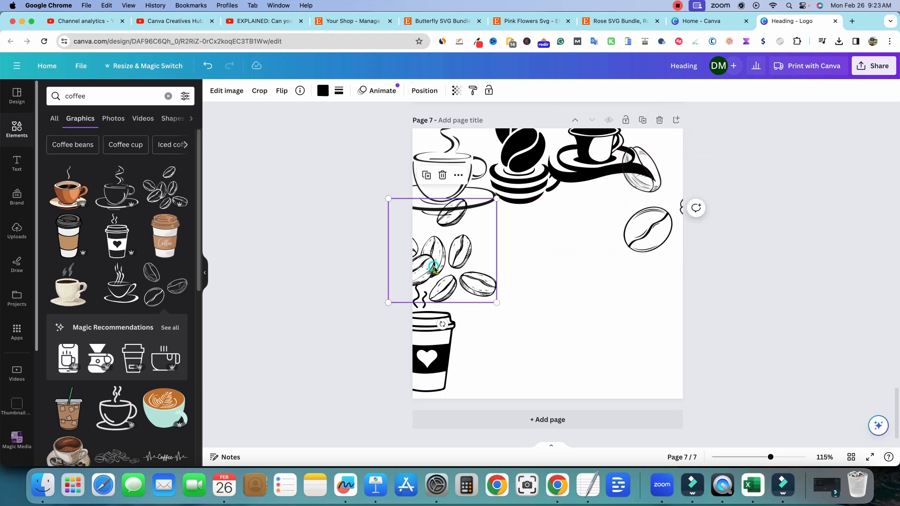
drag(442, 286, 637, 332)
drag(497, 281, 666, 389)
drag(457, 277, 503, 390)
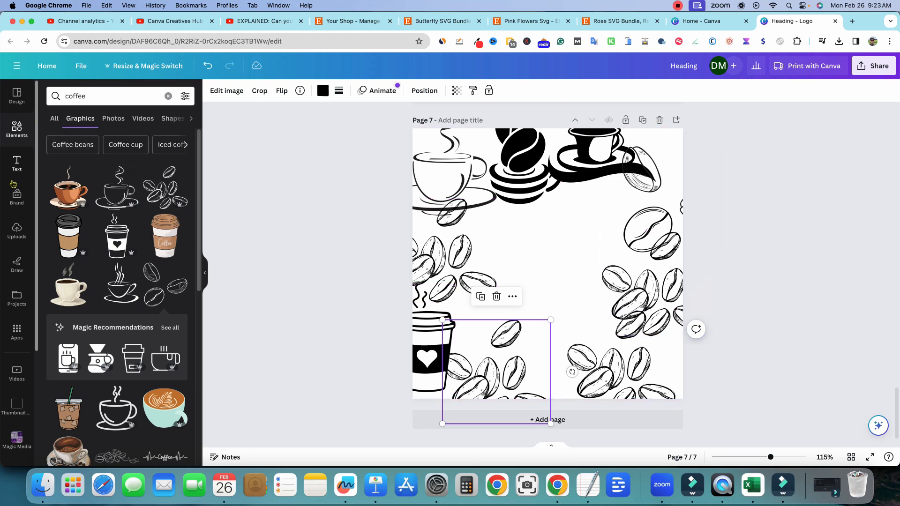
- Add a heading text box to page 7, enlarge it to size 56.5, and center it below the top row of coffee cups
click(16, 165)
click(106, 169)
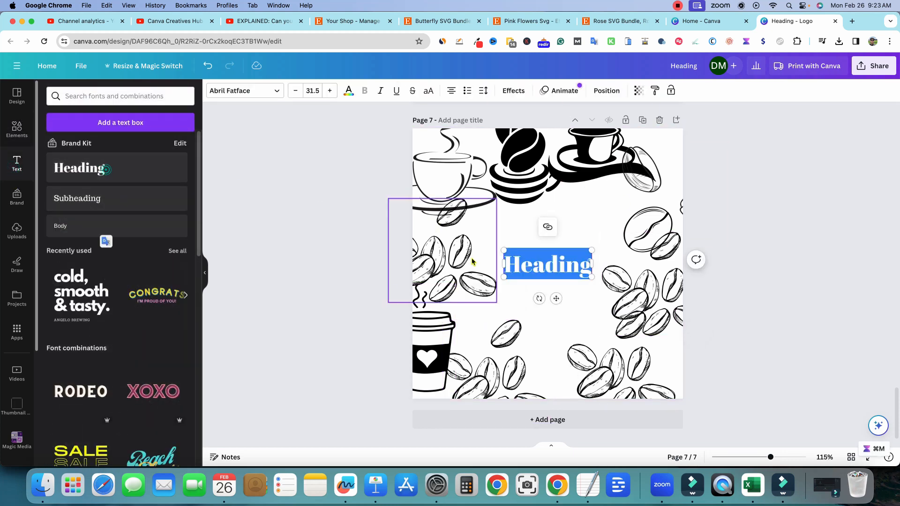
click(522, 265)
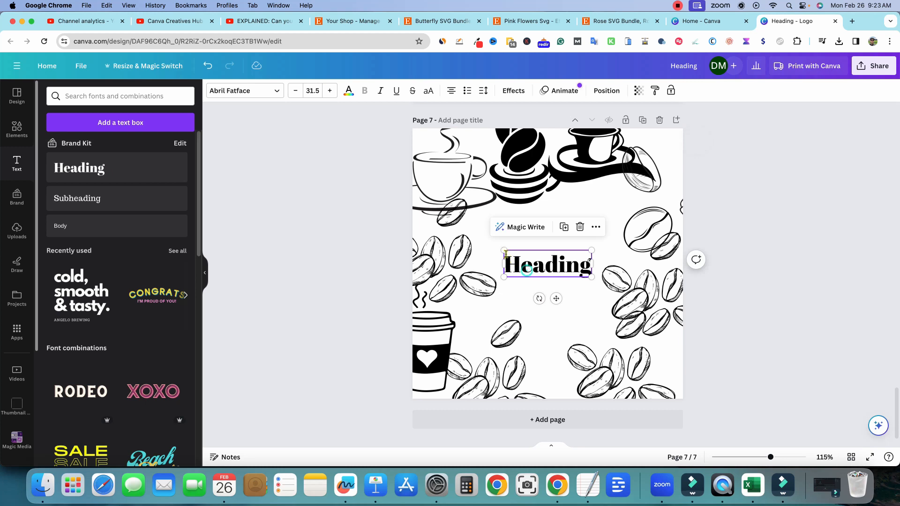
drag(503, 251, 449, 205)
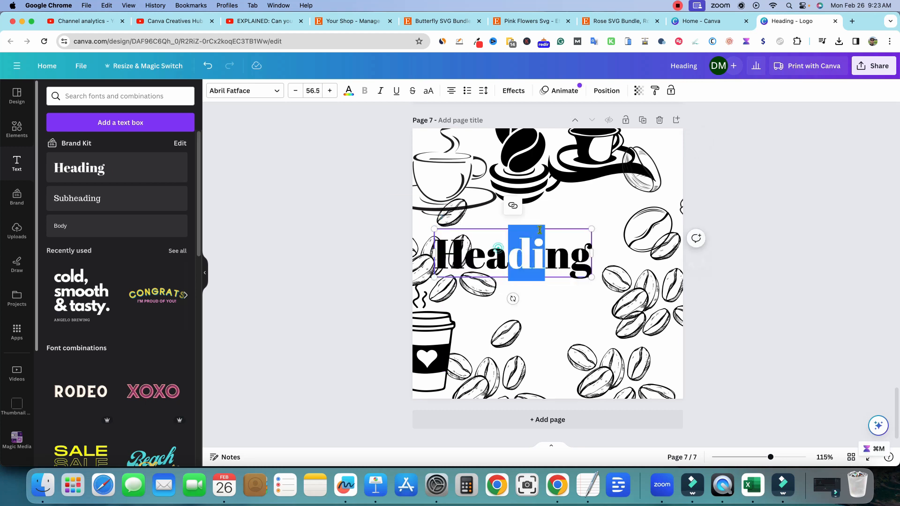
drag(573, 254, 608, 226)
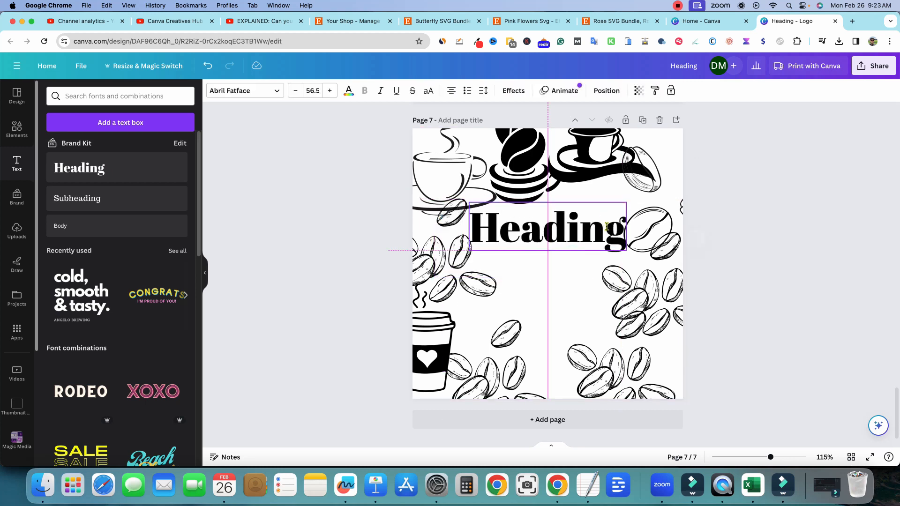
click(740, 269)
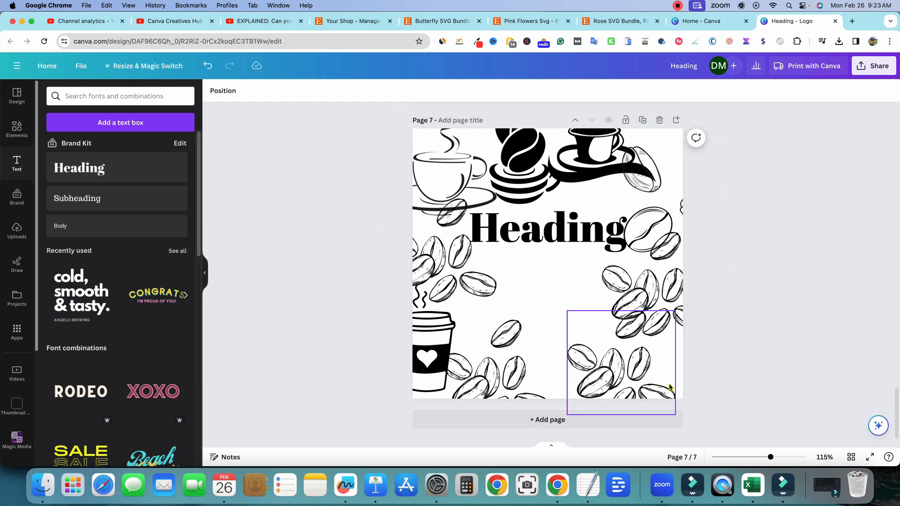
- Move the lower right coffee bean cluster into the bottom right corner of page 7
drag(632, 389, 628, 398)
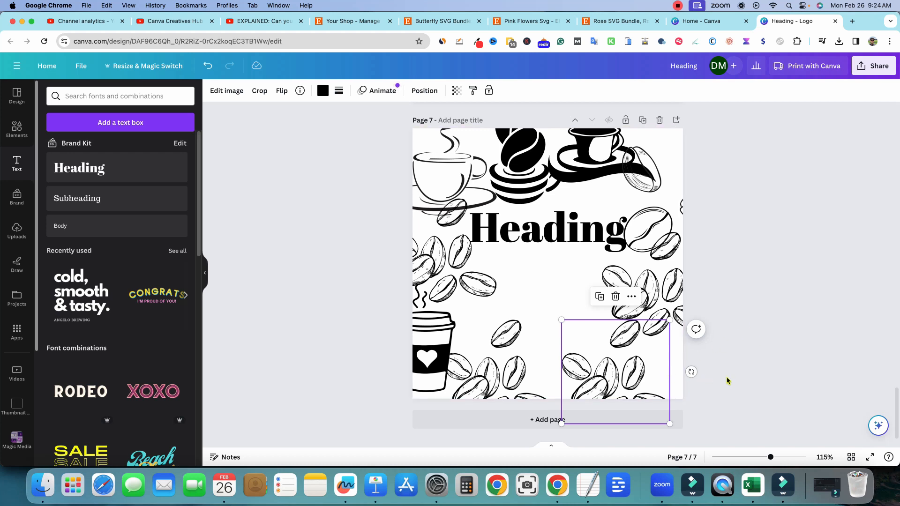
drag(641, 372, 680, 384)
click(746, 338)
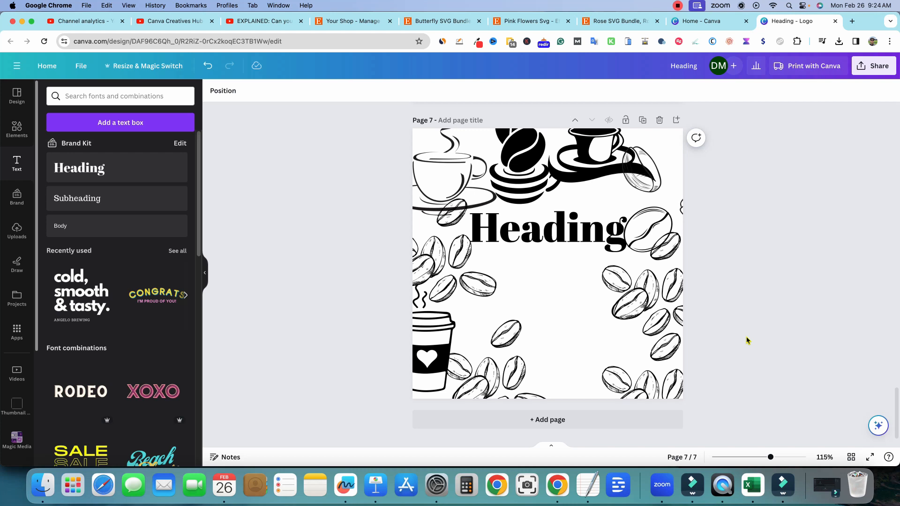
- Switch to the Etsy Shop Manager listings, filter them by Inactive status, and look over the deactivated listings
click(325, 21)
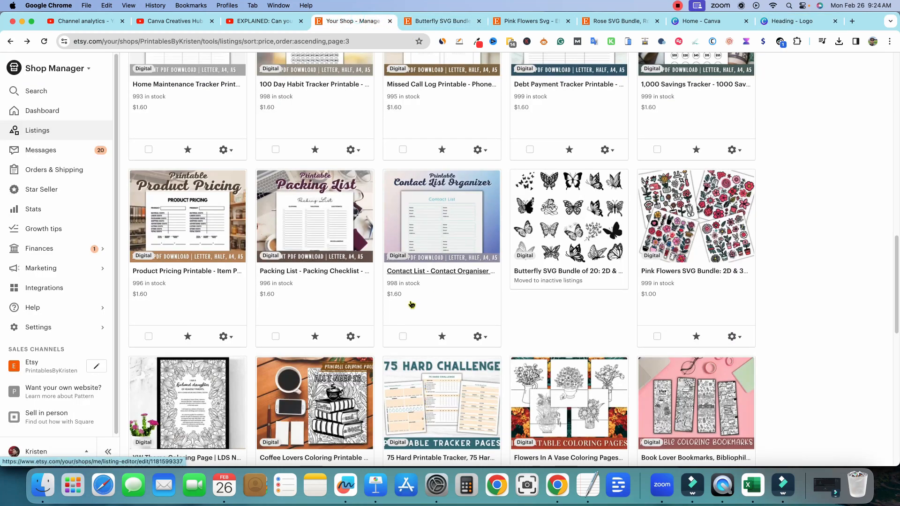
scroll(412, 304, up, 15)
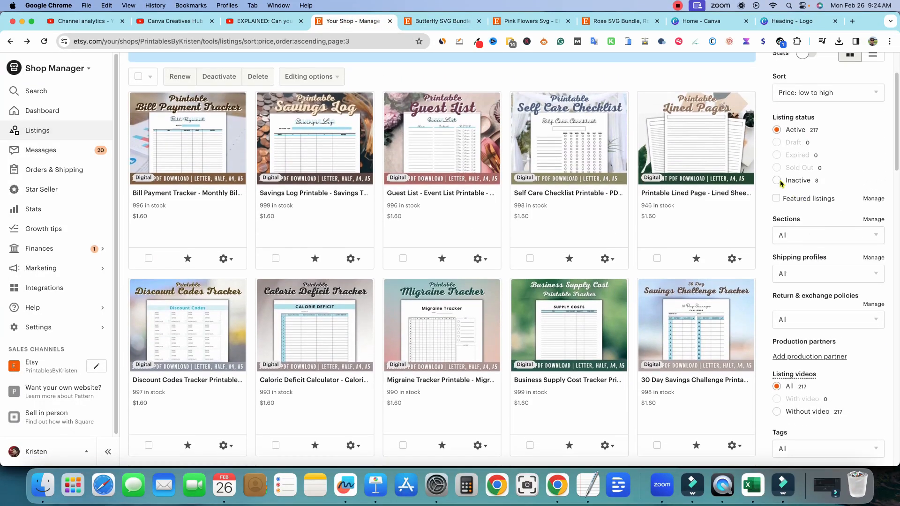
click(777, 181)
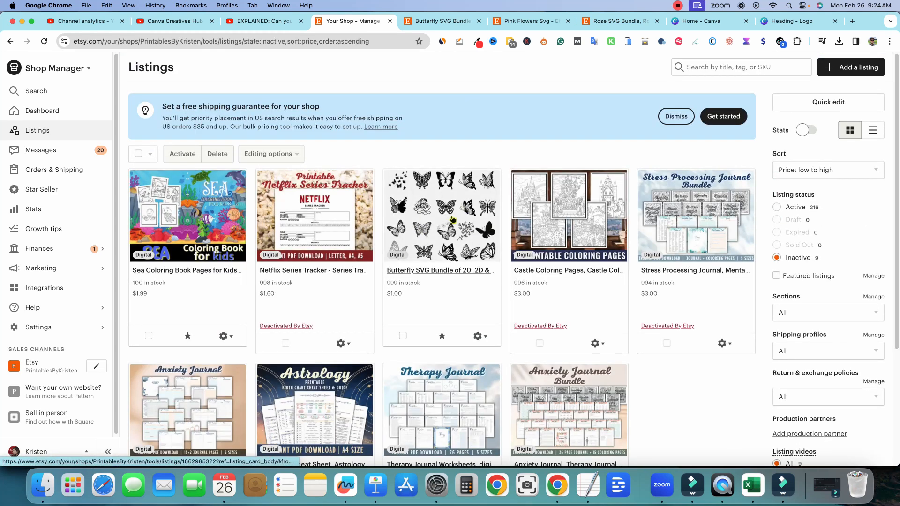
scroll(446, 357, down, 1)
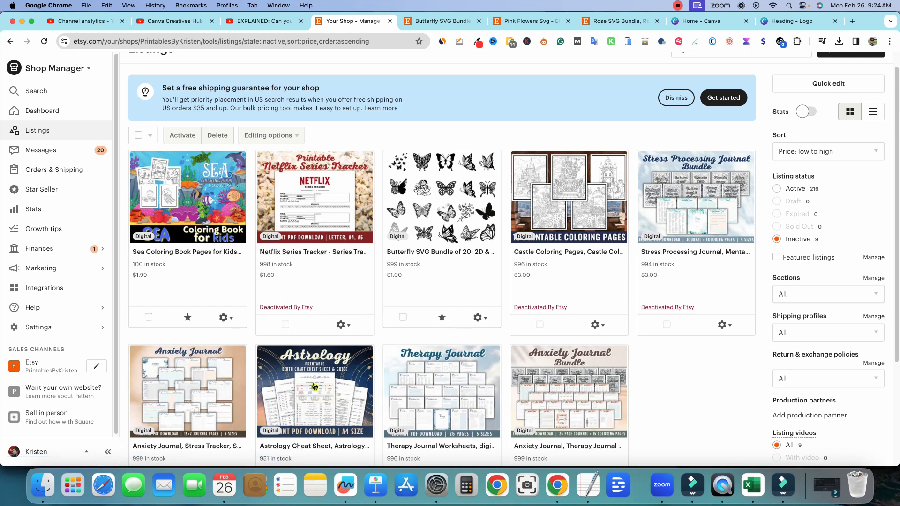
scroll(188, 366, down, 1)
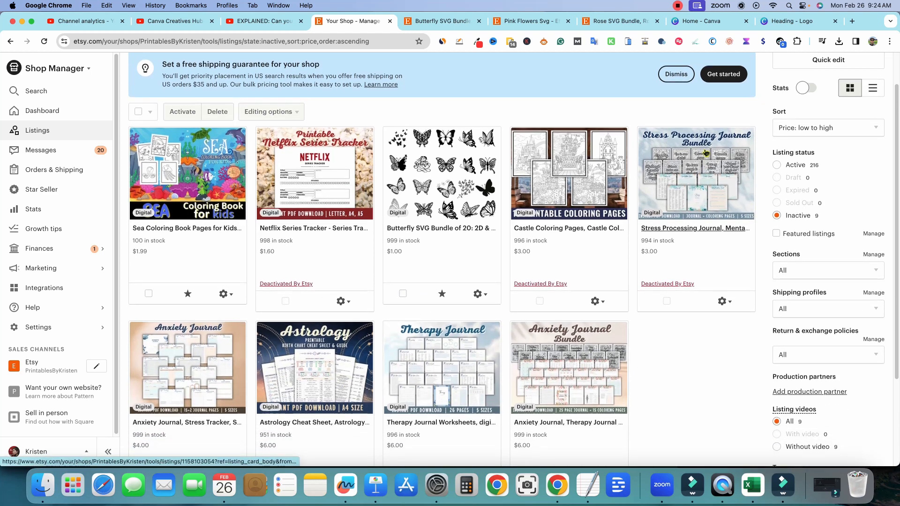
scroll(700, 408, up, 2)
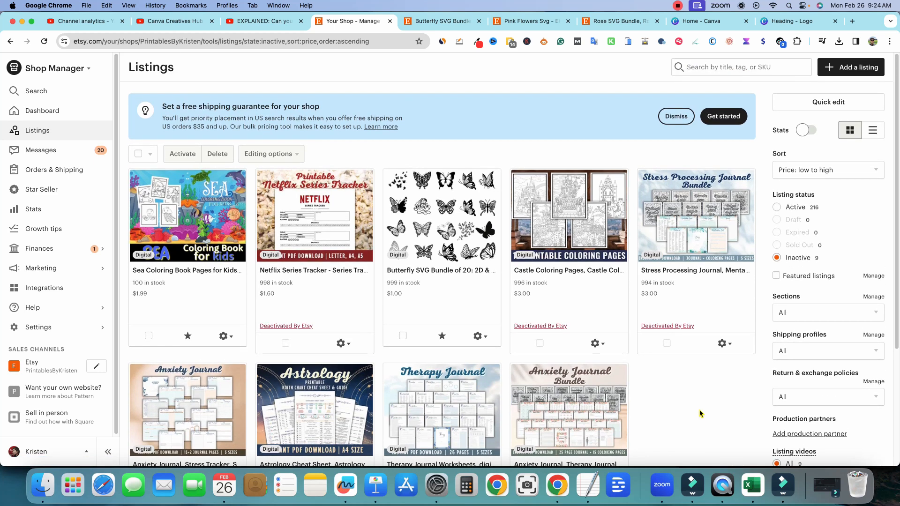